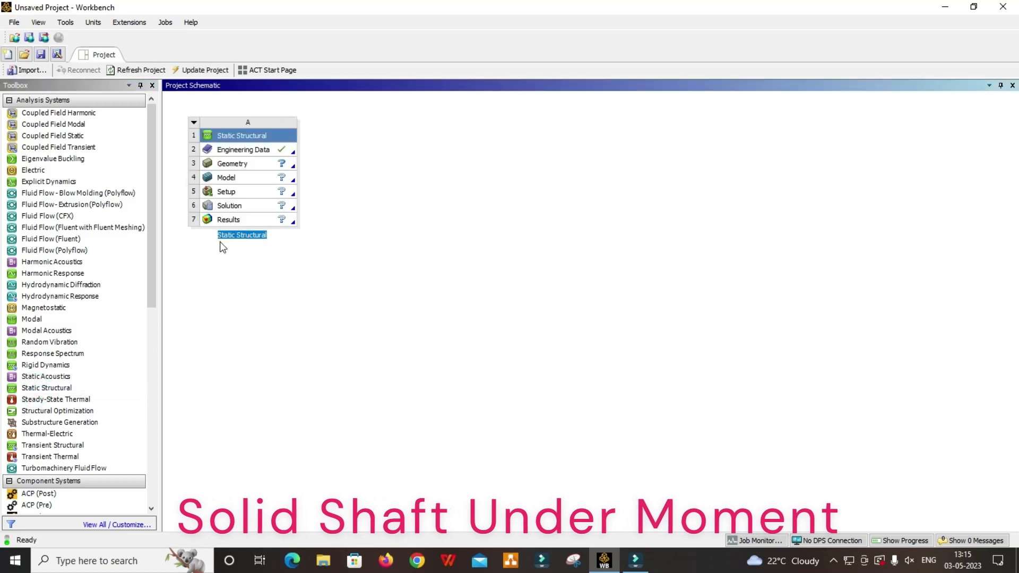
Rename the Static Structural system as Solid Shaft Under Moment
{"action": "type", "text": "Solid Sha"}
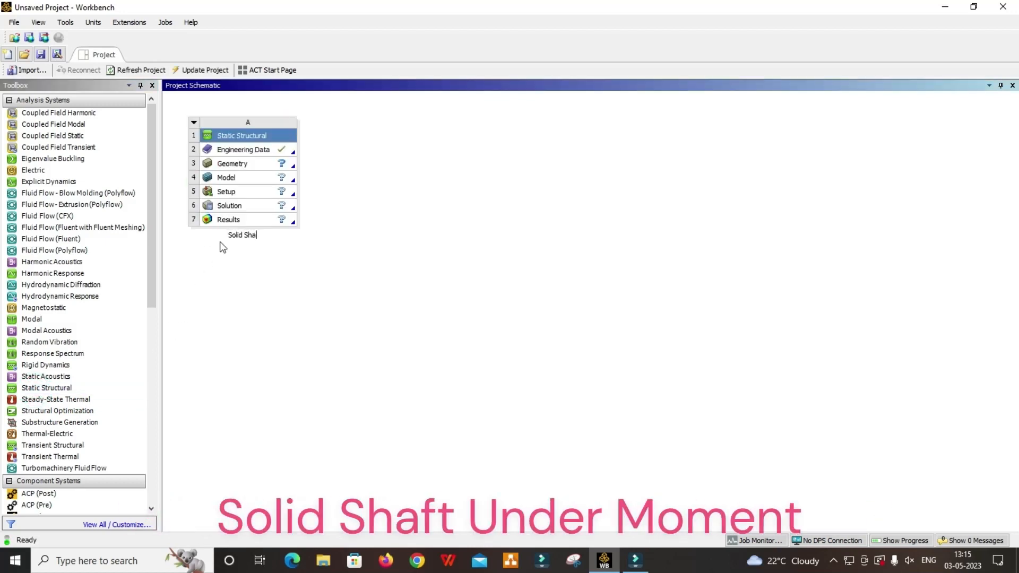
{"action": "type", "text": "ft Under M"}
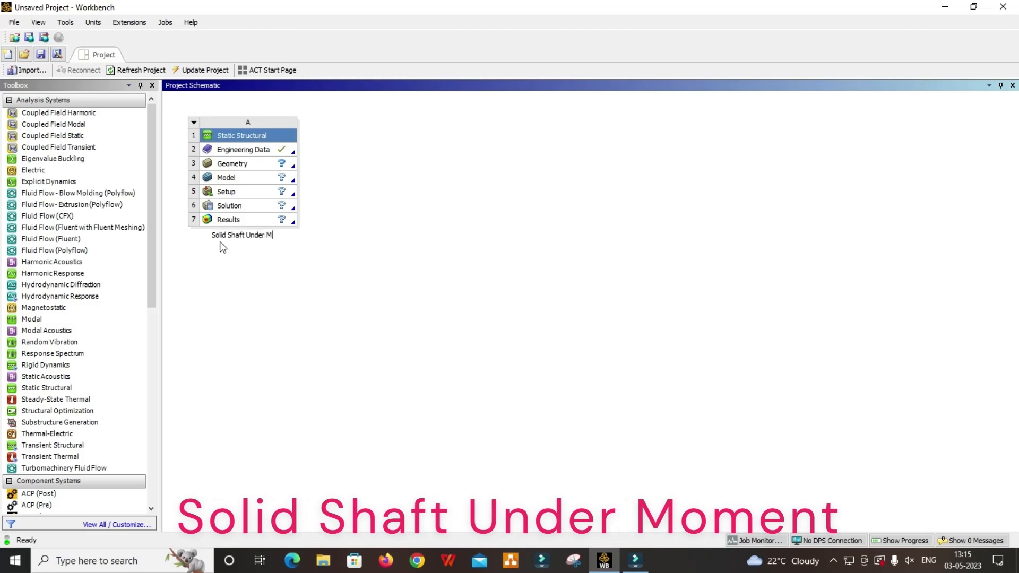
{"action": "type", "text": "oment"}
{"action": "key", "text": "Return"}
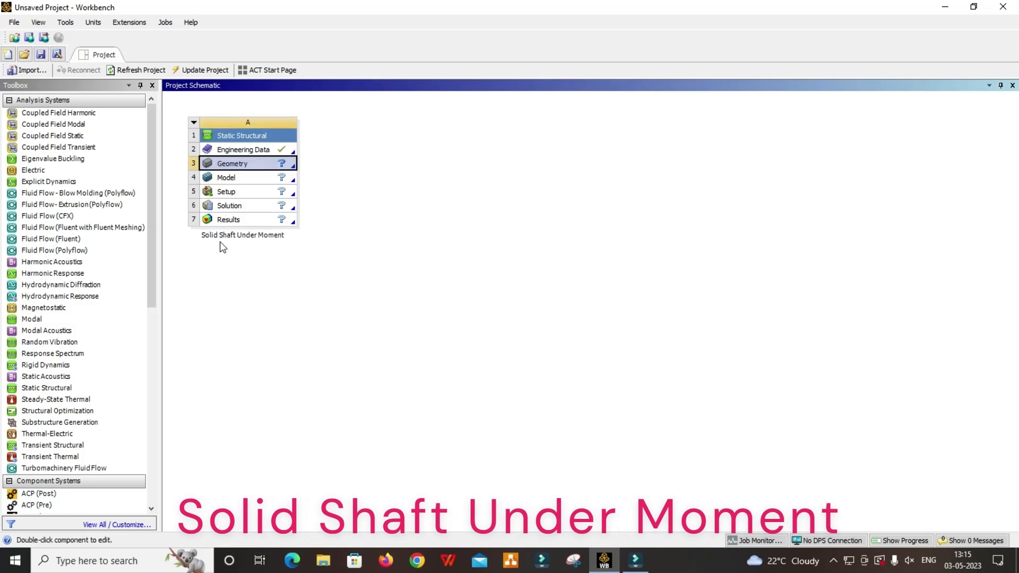
Add Stainless Steel from the General Materials library to the system's engineering data and return to the project schematic
{"action": "right_click", "coordinate": [254, 170]}
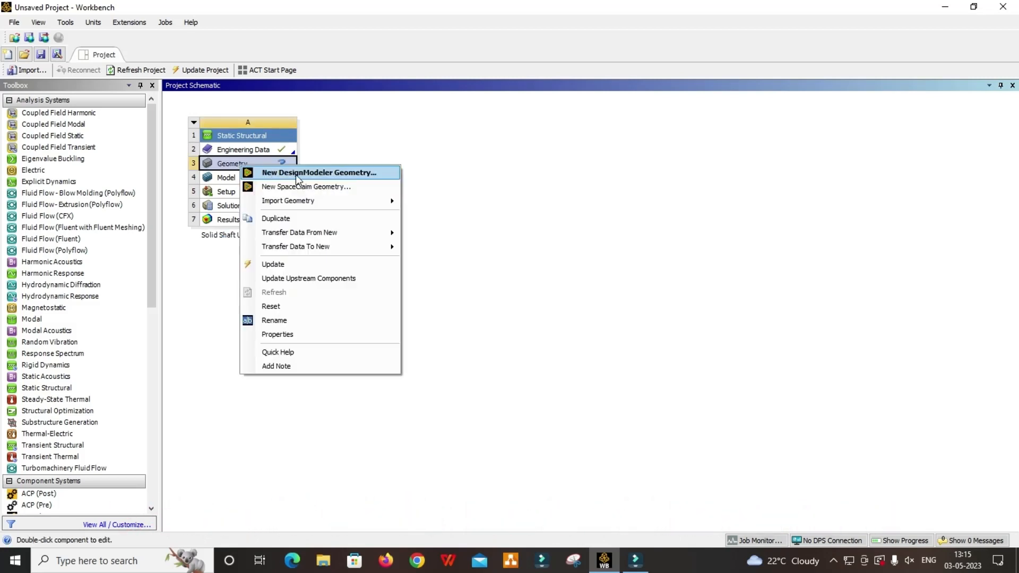
{"action": "right_click", "coordinate": [266, 145]}
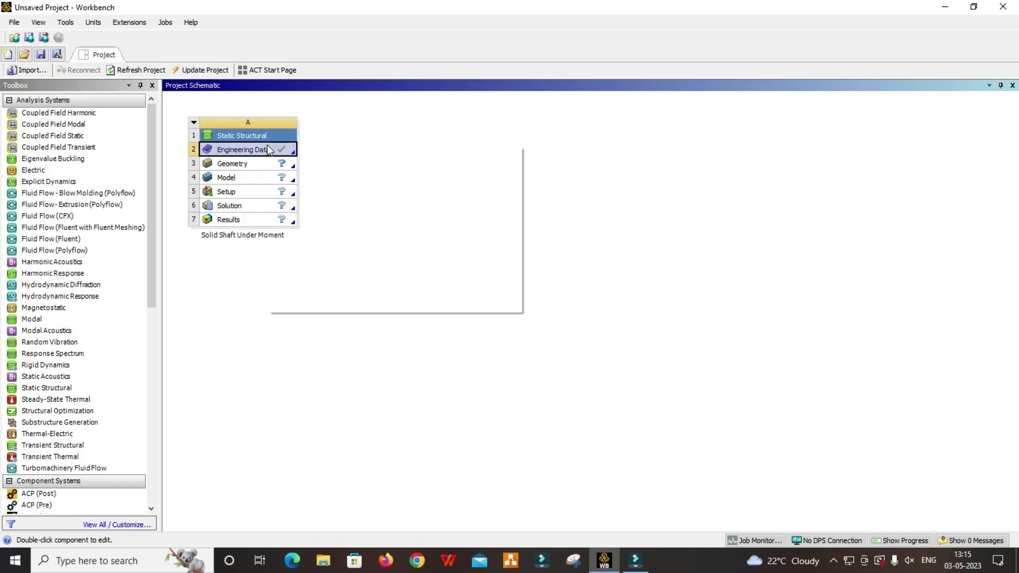
{"action": "left_click", "coordinate": [291, 152]}
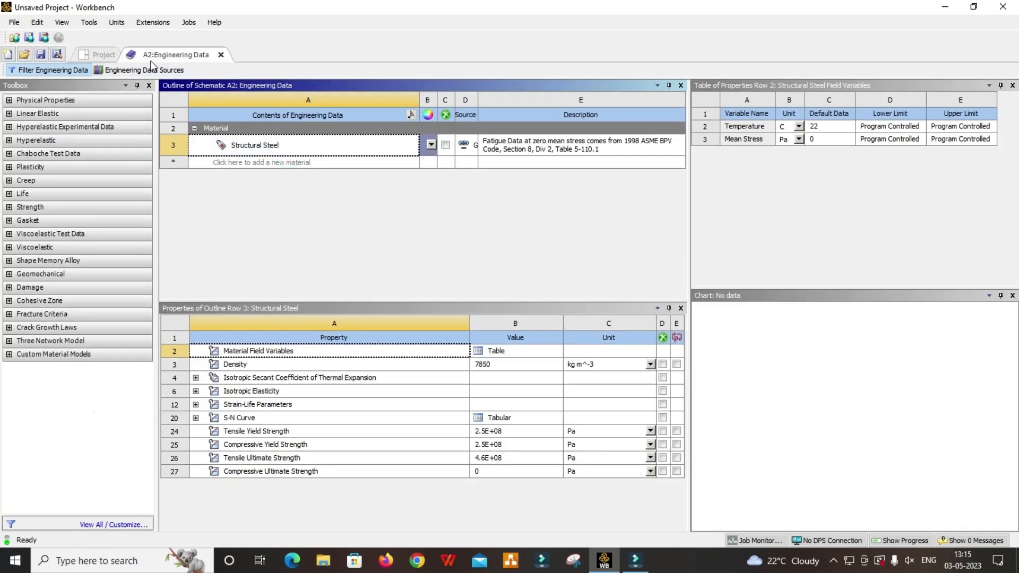
{"action": "left_click", "coordinate": [139, 70]}
{"action": "left_click", "coordinate": [228, 169]}
{"action": "left_click", "coordinate": [228, 169]}
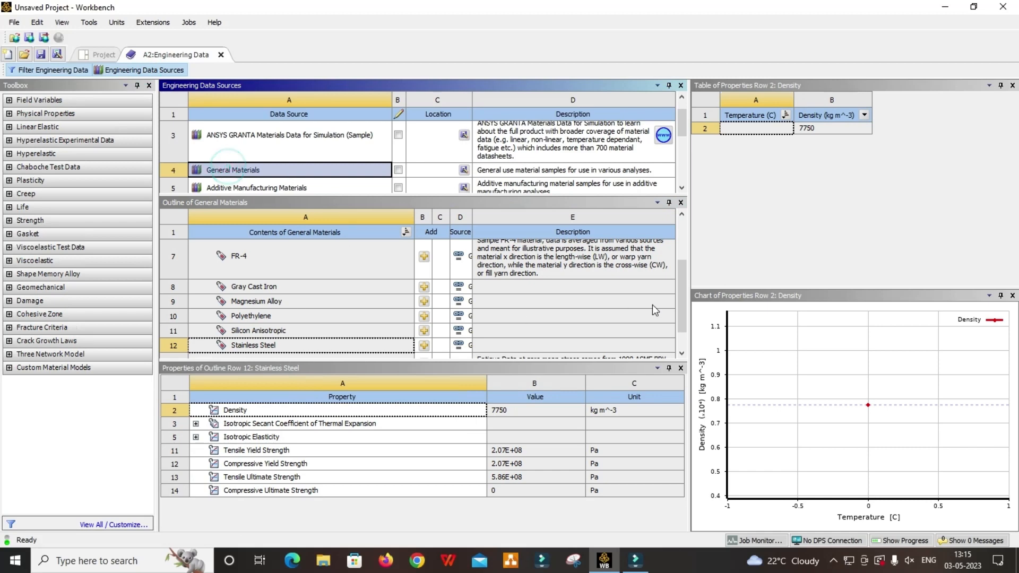
{"action": "left_click_drag", "start_coordinate": [684, 275], "coordinate": [684, 296]}
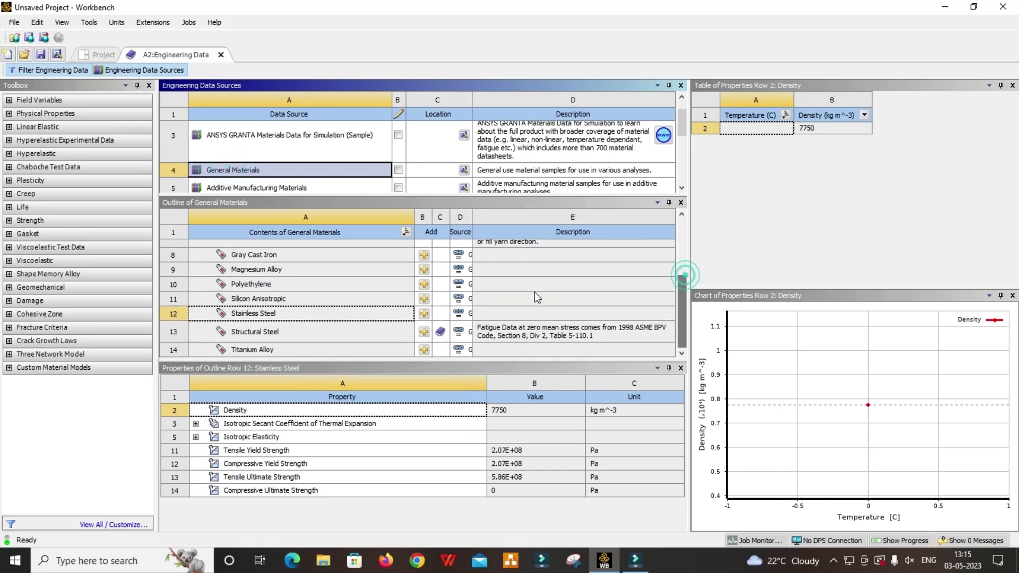
{"action": "left_click", "coordinate": [424, 314]}
{"action": "left_click", "coordinate": [139, 70]}
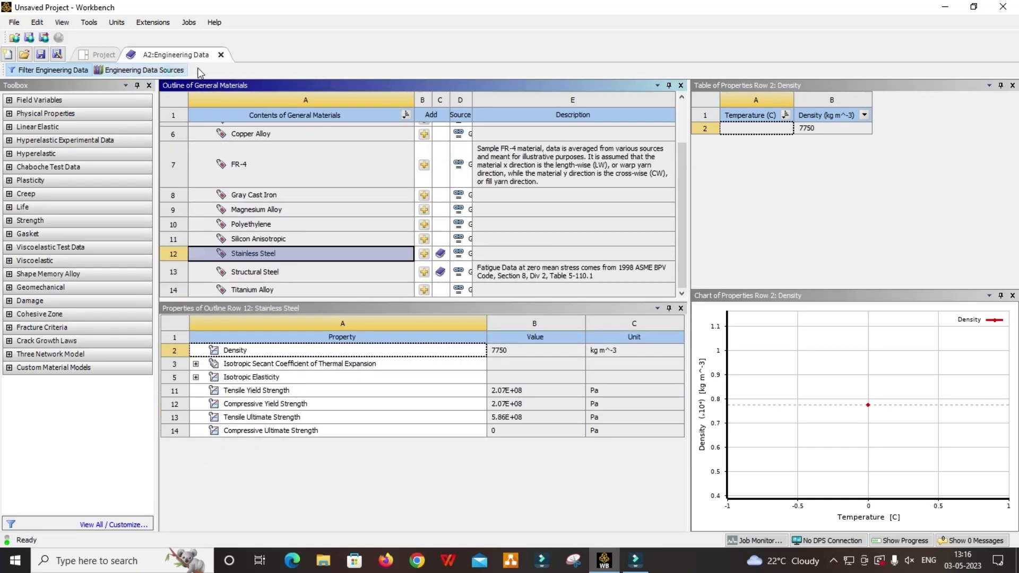
{"action": "left_click", "coordinate": [220, 54]}
Create a new DesignModeler geometry for the system and set its units to millimeter
{"action": "right_click", "coordinate": [233, 163]}
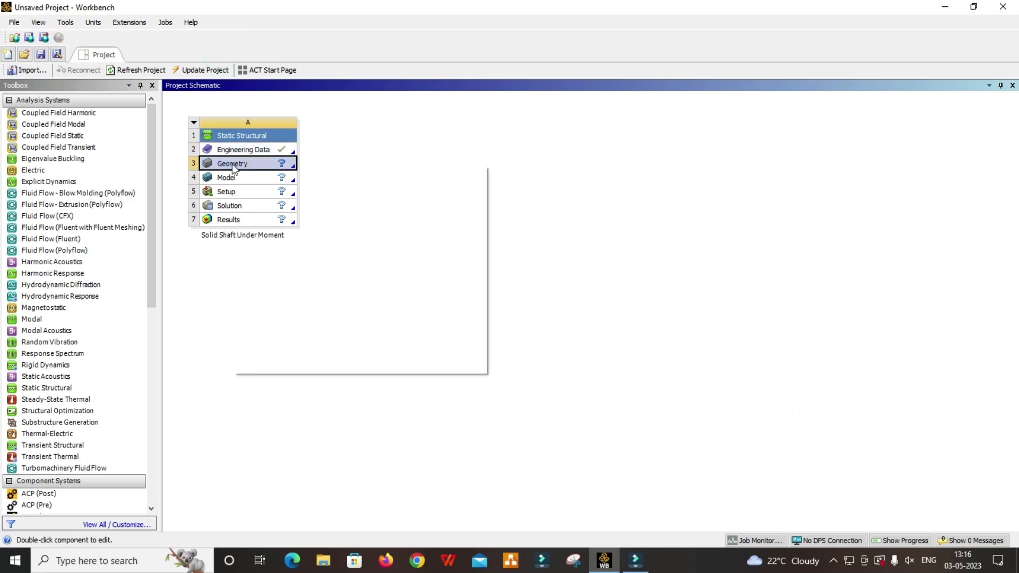
{"action": "left_click", "coordinate": [265, 171]}
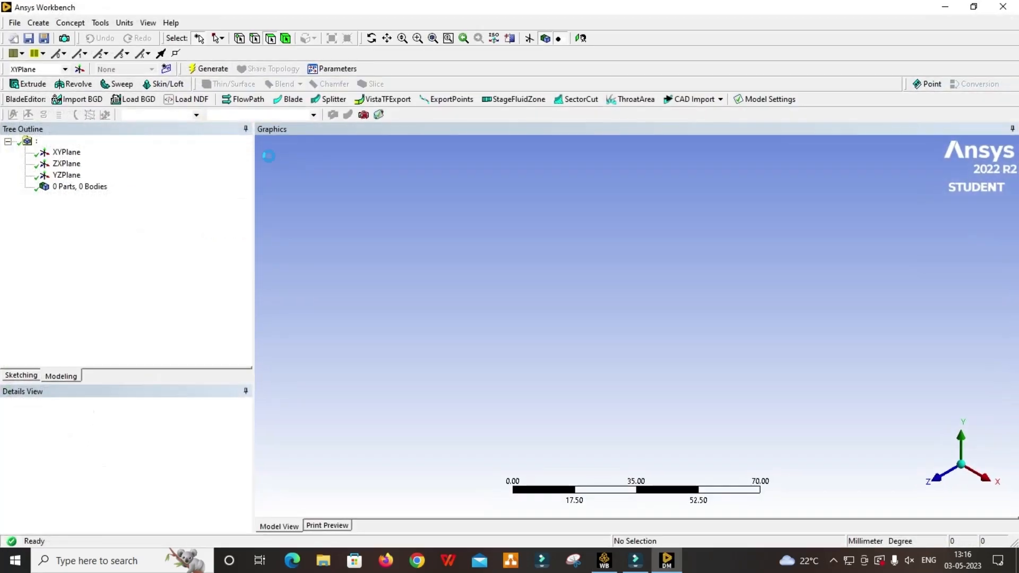
{"action": "left_click", "coordinate": [125, 23]}
{"action": "left_click", "coordinate": [147, 63]}
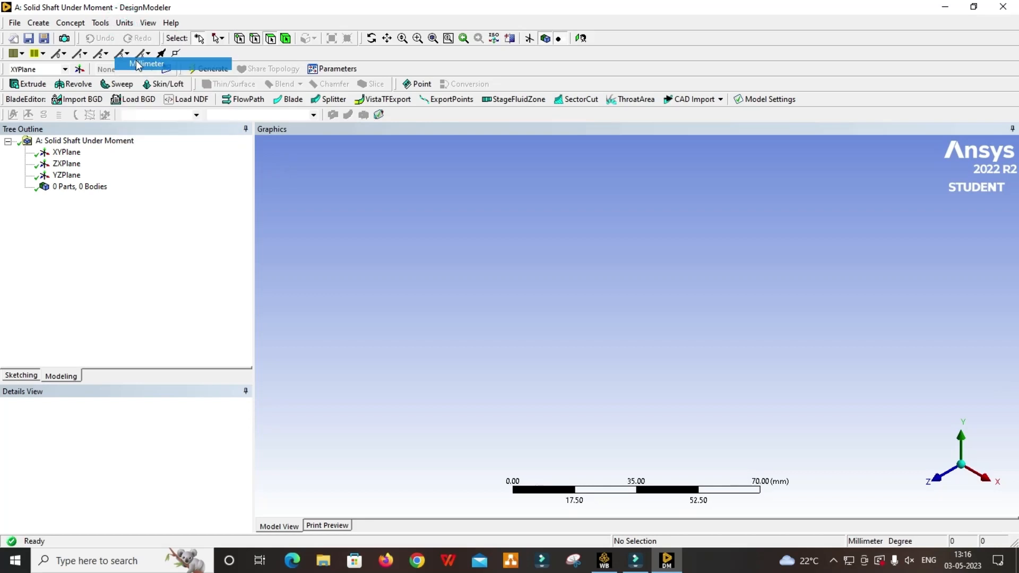
Face the XY plane and sketch a circle about 53 mm in diameter centred on the origin
{"action": "left_click", "coordinate": [64, 152]}
{"action": "right_click", "coordinate": [70, 152]}
{"action": "left_click", "coordinate": [81, 157]}
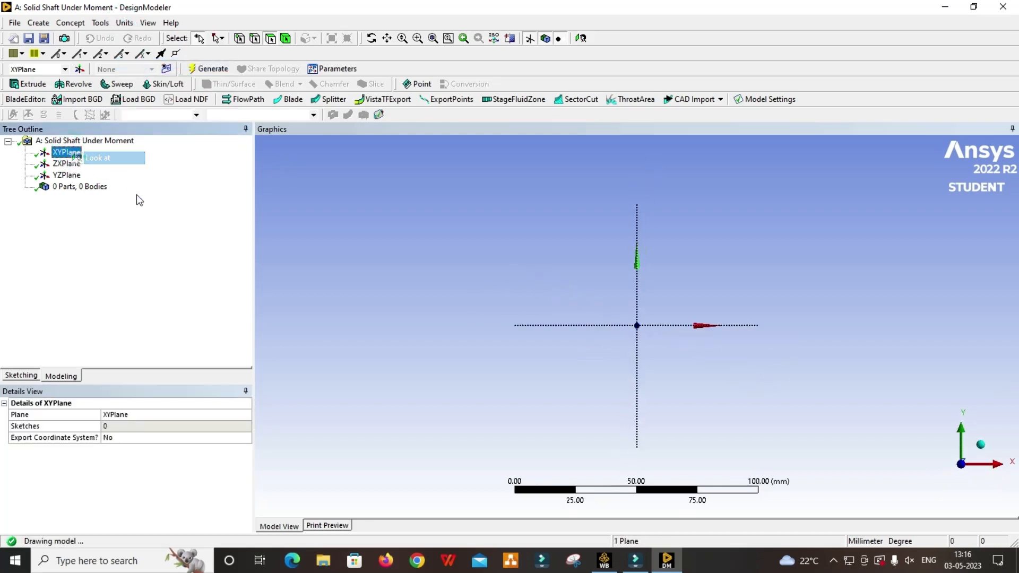
{"action": "left_click", "coordinate": [21, 375]}
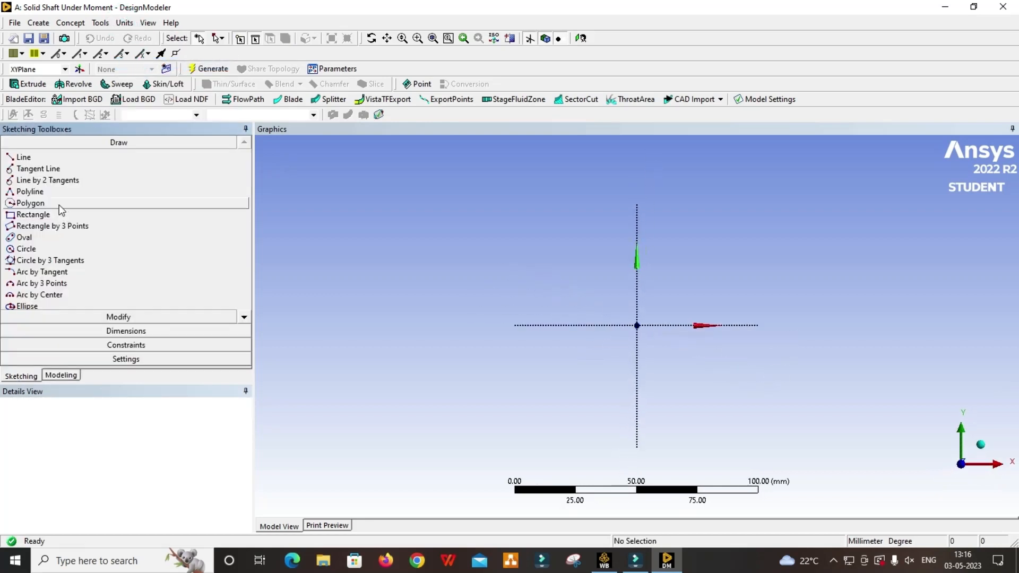
{"action": "left_click", "coordinate": [43, 248]}
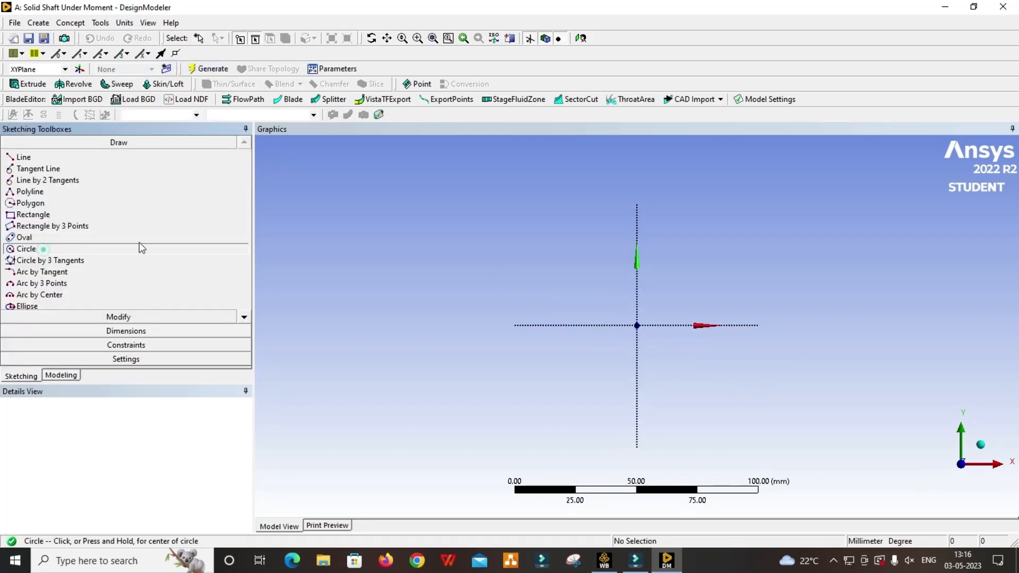
{"action": "left_click", "coordinate": [637, 325]}
{"action": "left_click", "coordinate": [678, 276]}
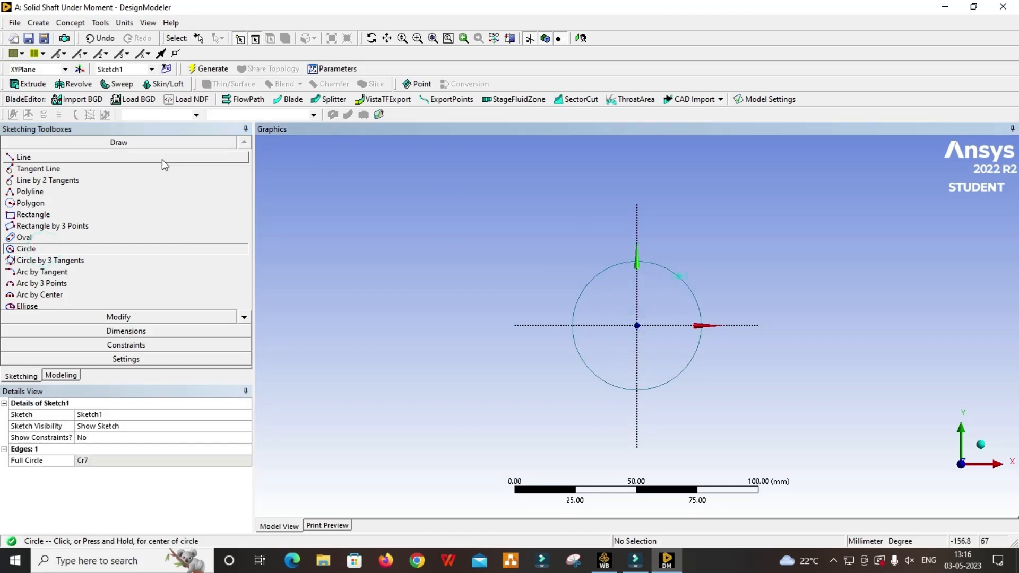
Dimension the circle's diameter and set it to 30 mm
{"action": "left_click", "coordinate": [119, 332]}
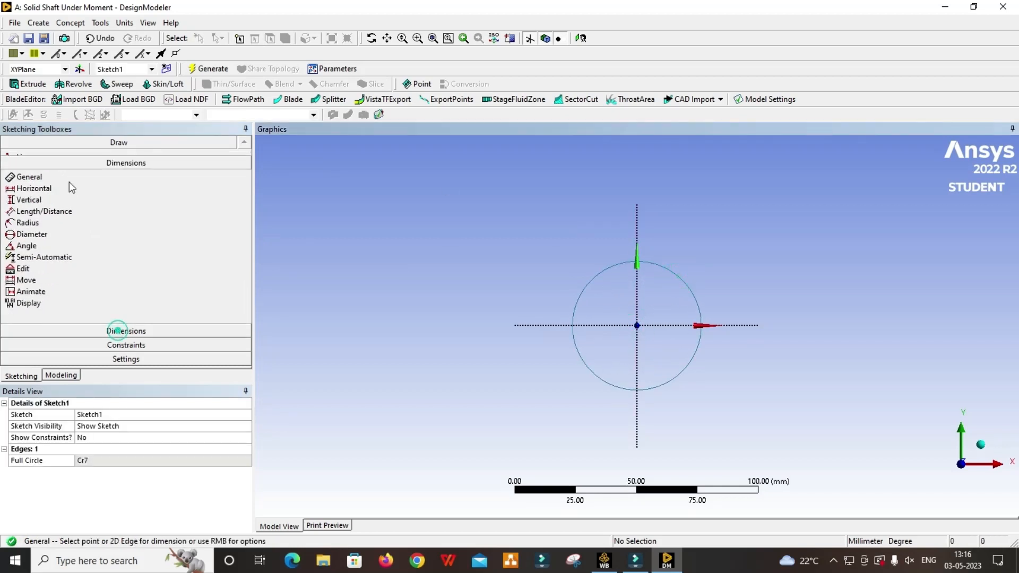
{"action": "left_click", "coordinate": [577, 313]}
{"action": "left_click", "coordinate": [494, 310]}
{"action": "left_click", "coordinate": [167, 458]}
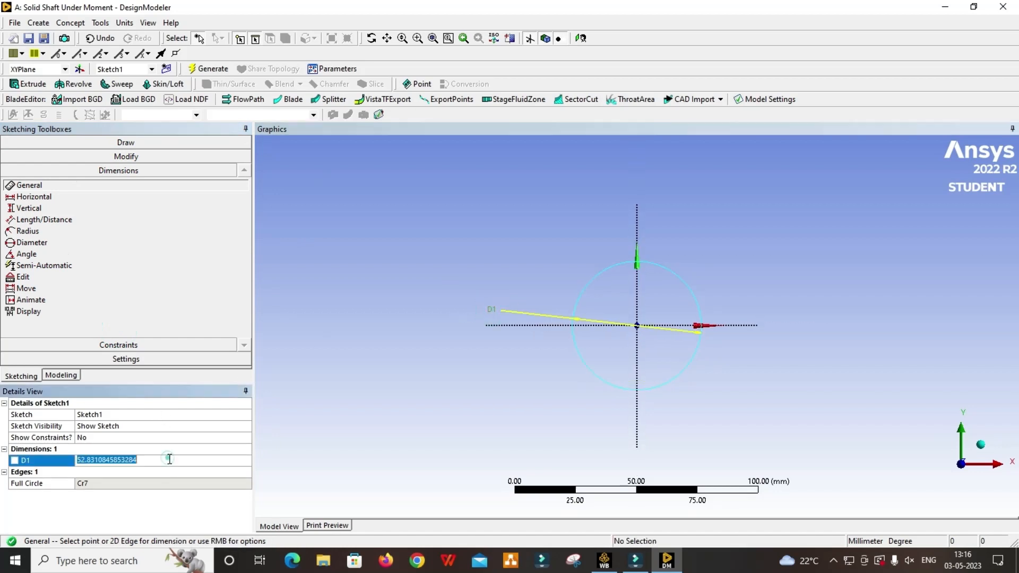
{"action": "type", "text": "30"}
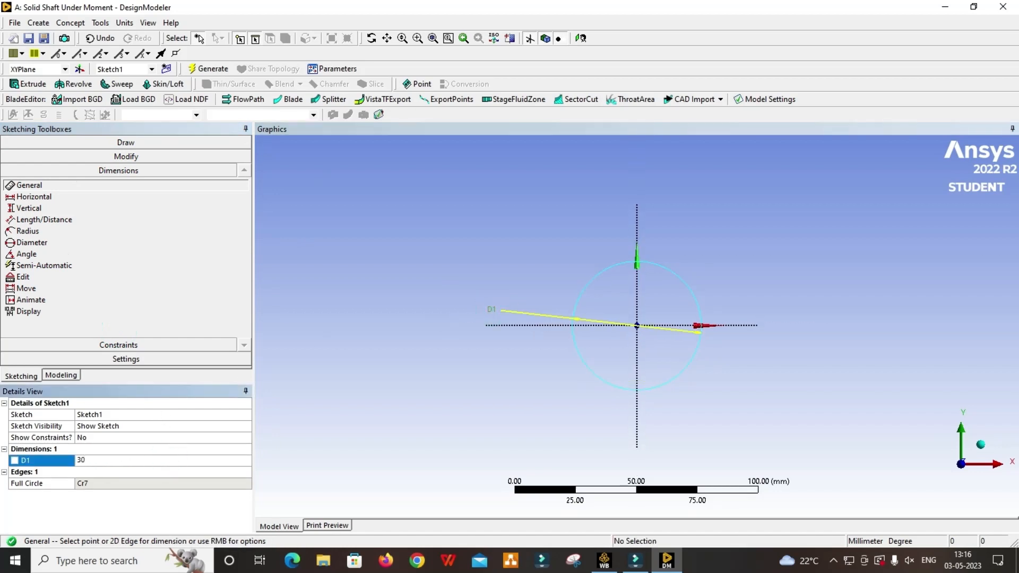
{"action": "key", "text": "Return"}
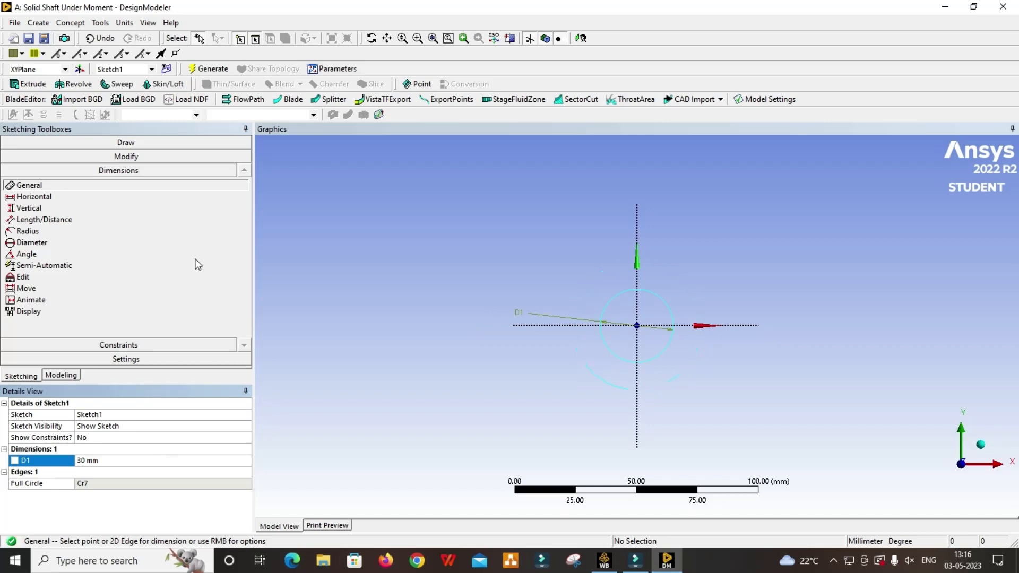
Extrude the circle sketch with direction Both - Symmetric and a depth of 30 mm, and generate the solid shaft
{"action": "left_click", "coordinate": [28, 84]}
{"action": "middle_click_drag", "start_coordinate": [607, 264], "coordinate": [546, 277]}
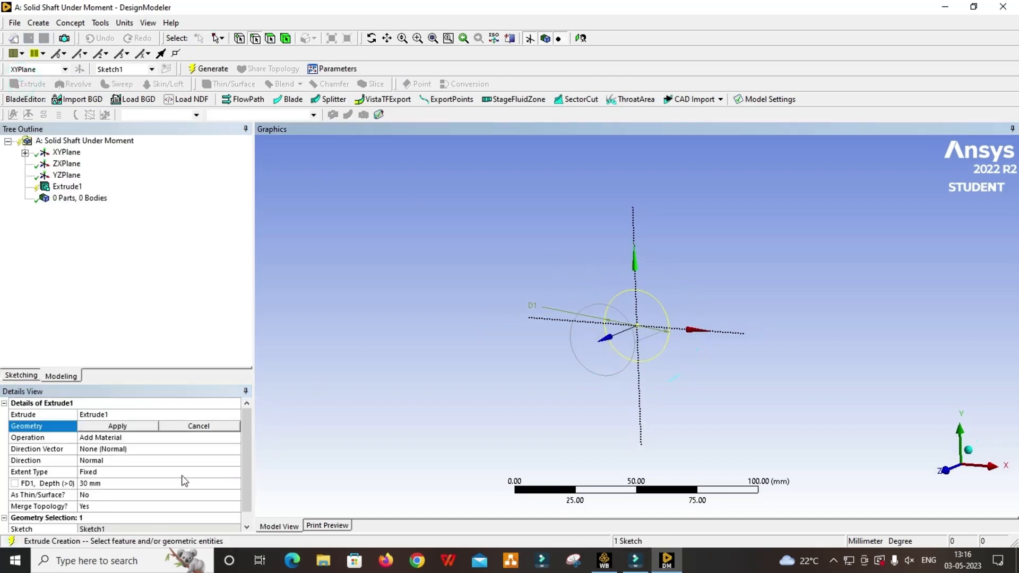
{"action": "left_click", "coordinate": [222, 465]}
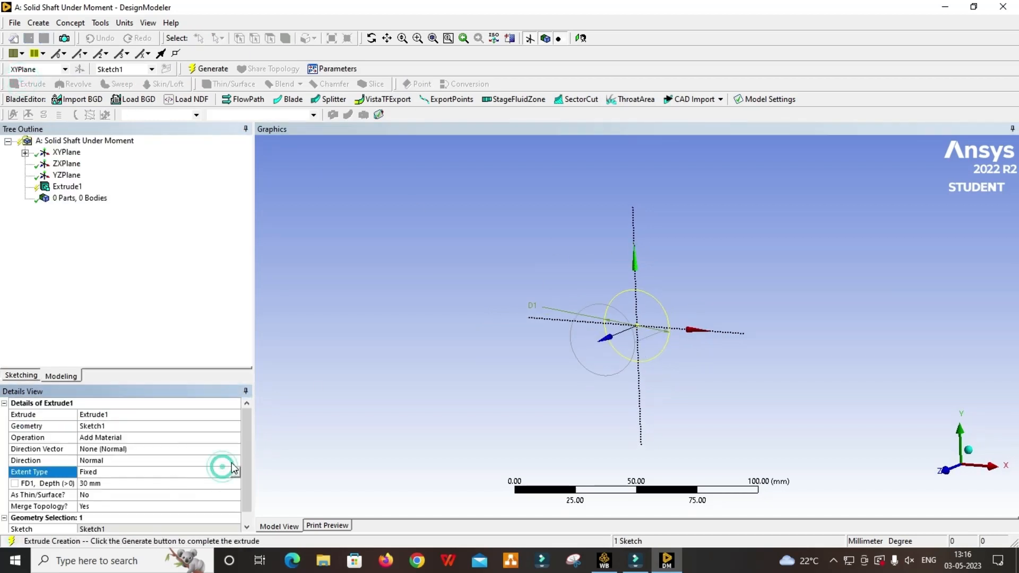
{"action": "left_click", "coordinate": [233, 460]}
{"action": "left_click", "coordinate": [226, 488]}
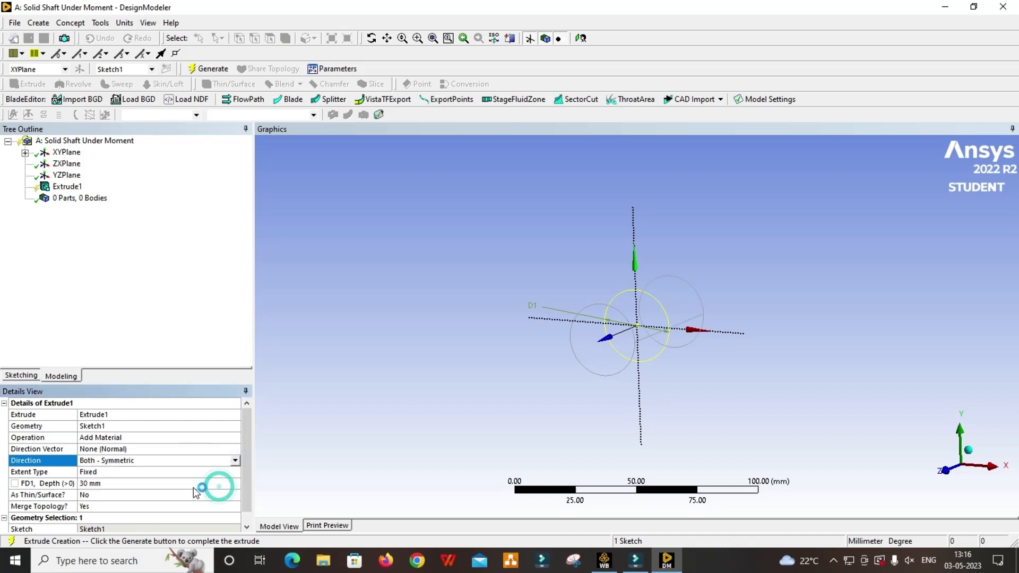
{"action": "middle_click_drag", "start_coordinate": [646, 290], "coordinate": [525, 318]}
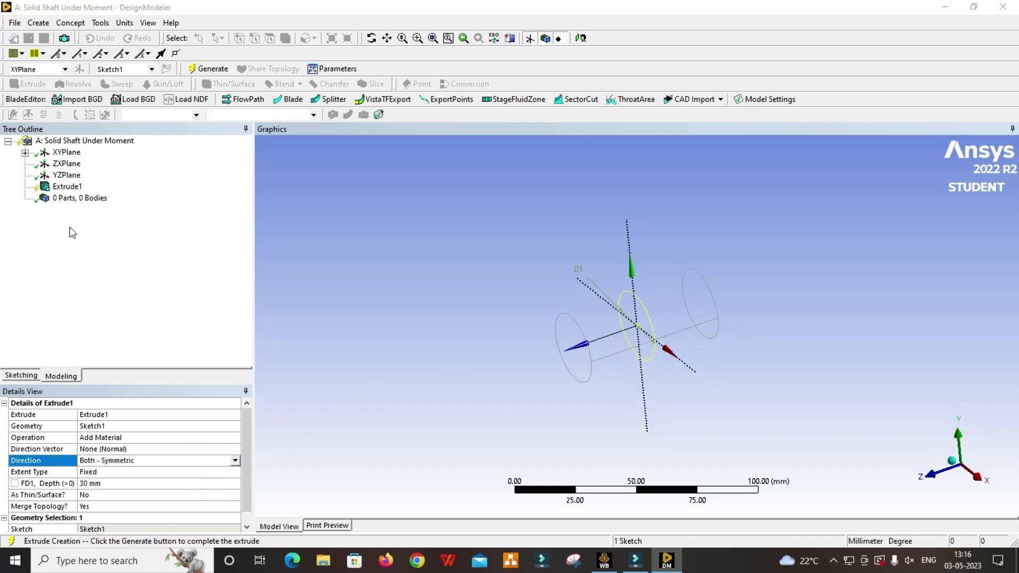
{"action": "right_click", "coordinate": [65, 190]}
{"action": "left_click", "coordinate": [108, 209]}
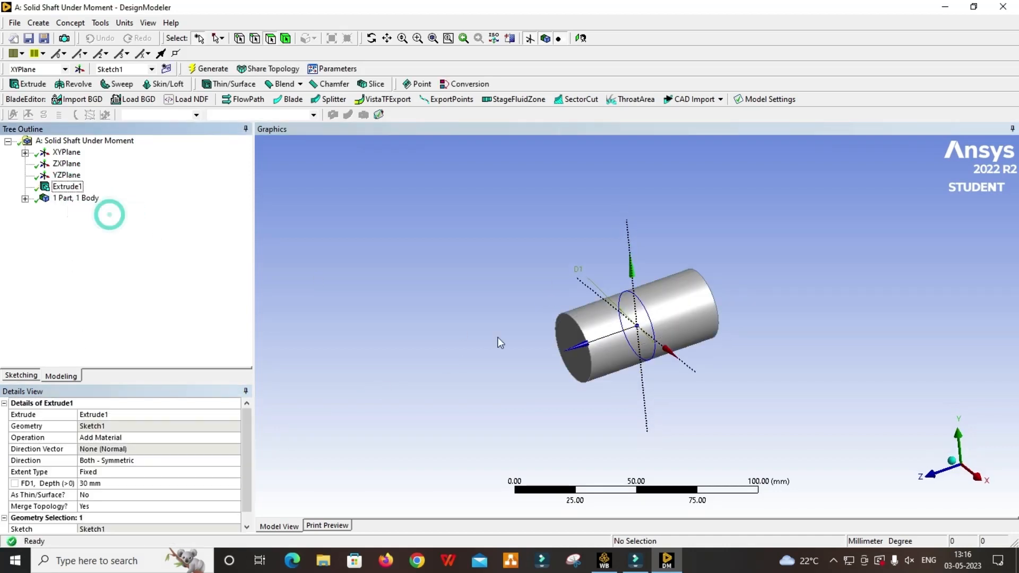
{"action": "middle_click_drag", "start_coordinate": [492, 274], "coordinate": [519, 269]}
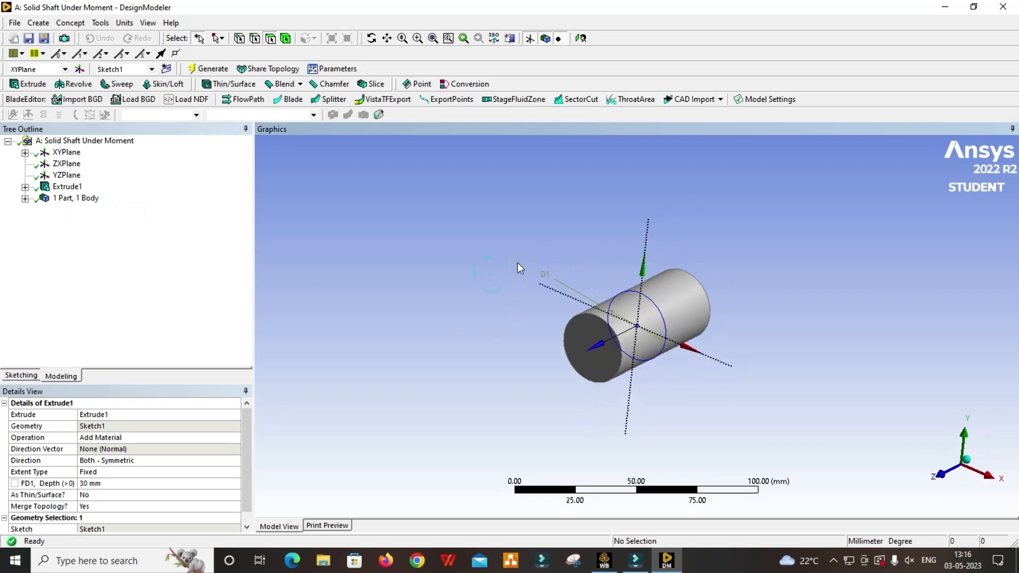
{"action": "left_click", "coordinate": [440, 320]}
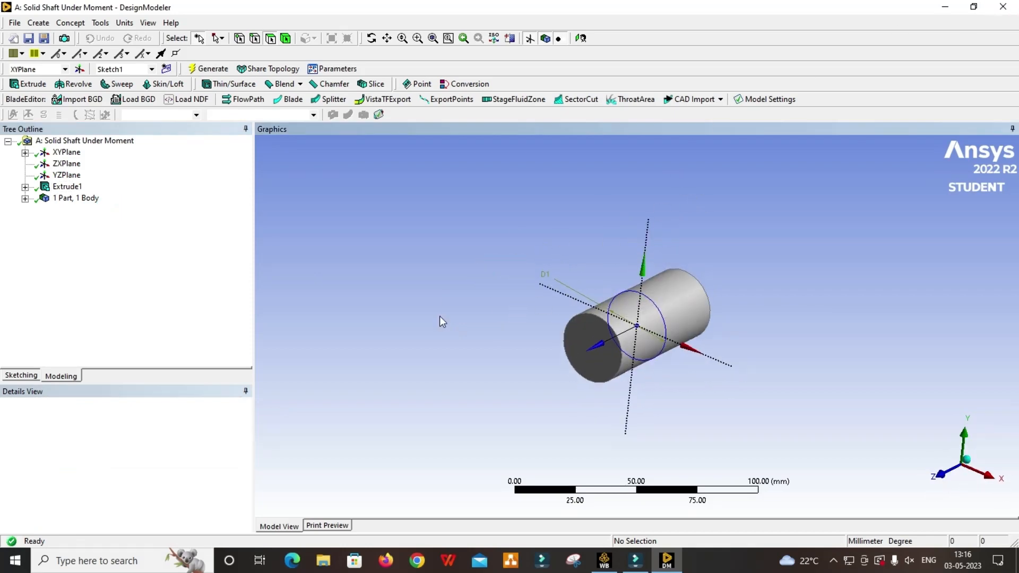
Close DesignModeler and open the system's Model for editing in Ansys Mechanical
{"action": "key", "text": "alt+F4"}
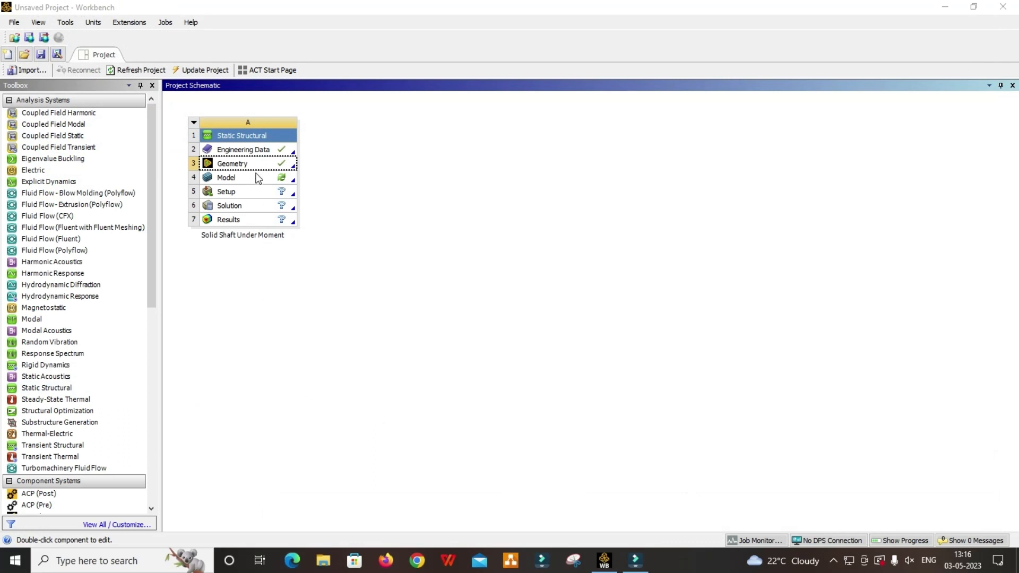
{"action": "left_click", "coordinate": [249, 179]}
{"action": "right_click", "coordinate": [252, 183]}
{"action": "left_click", "coordinate": [283, 187]}
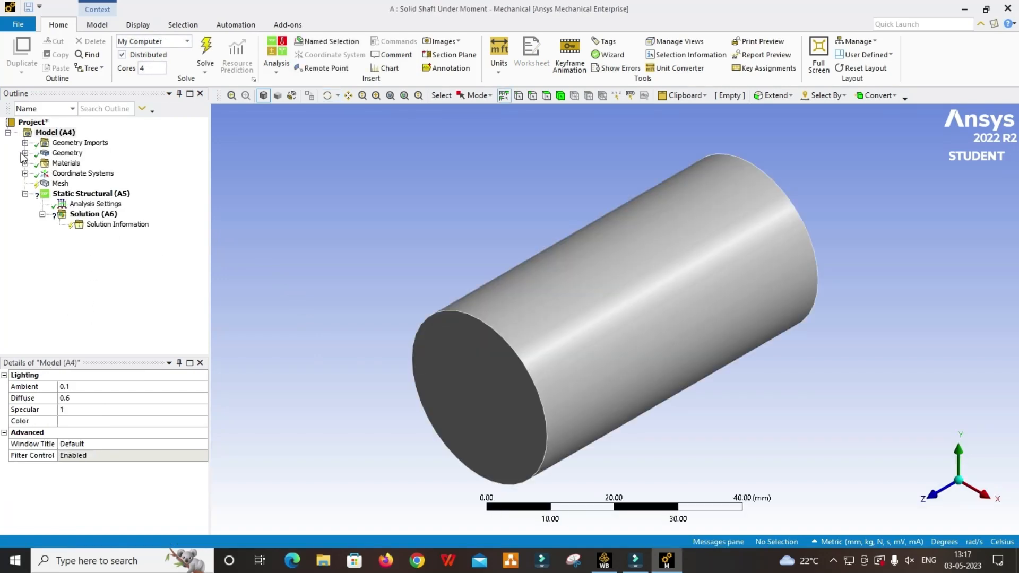
Assign Stainless Steel as the material of the solid body
{"action": "left_click", "coordinate": [25, 152]}
{"action": "left_click", "coordinate": [75, 163]}
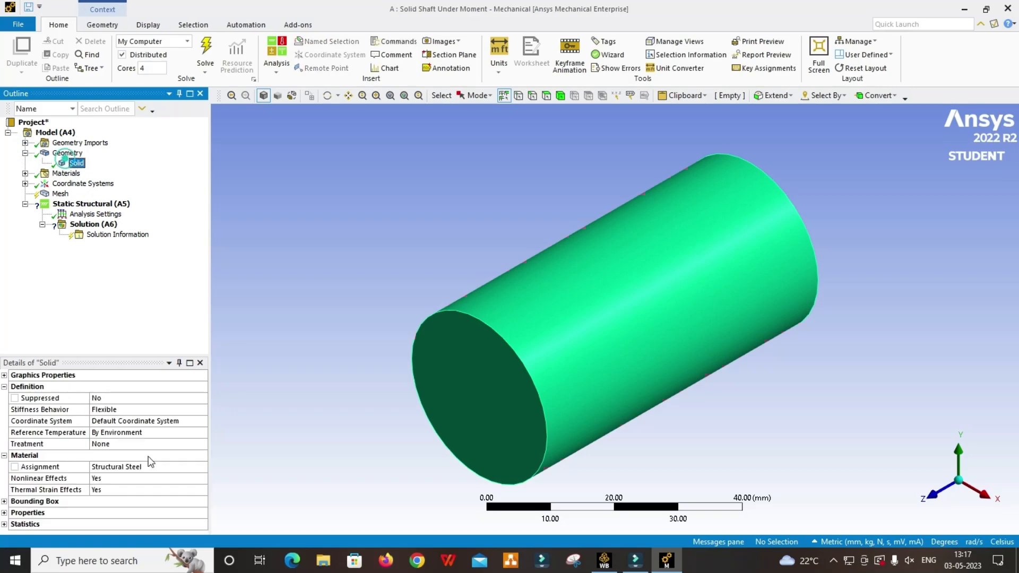
{"action": "left_click", "coordinate": [190, 467]}
{"action": "left_click", "coordinate": [202, 467]}
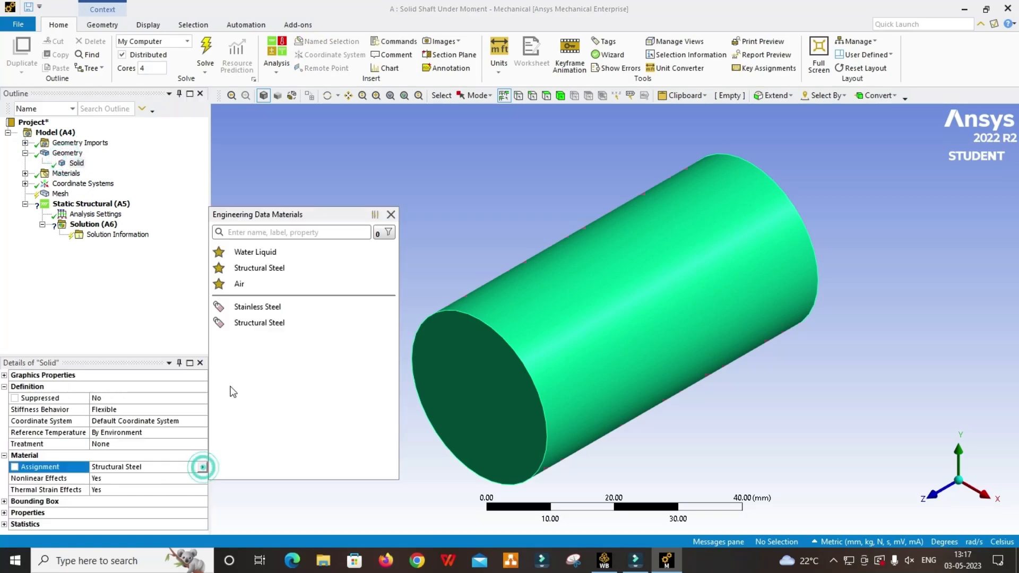
{"action": "left_click", "coordinate": [249, 306]}
{"action": "left_click", "coordinate": [25, 152]}
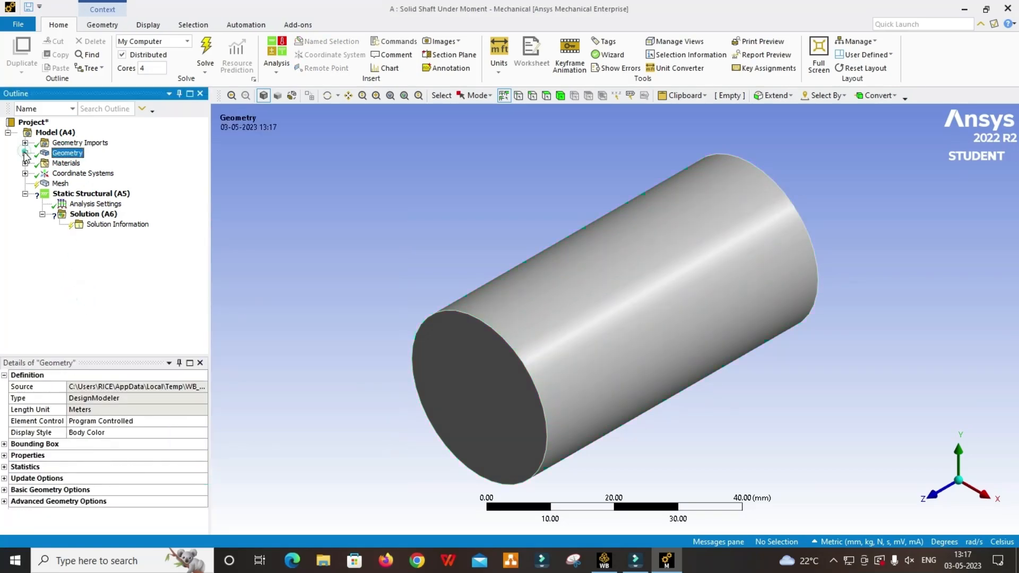
Insert a new coordinate system under the model's Coordinate Systems
{"action": "left_click", "coordinate": [25, 173]}
{"action": "left_click", "coordinate": [82, 173]}
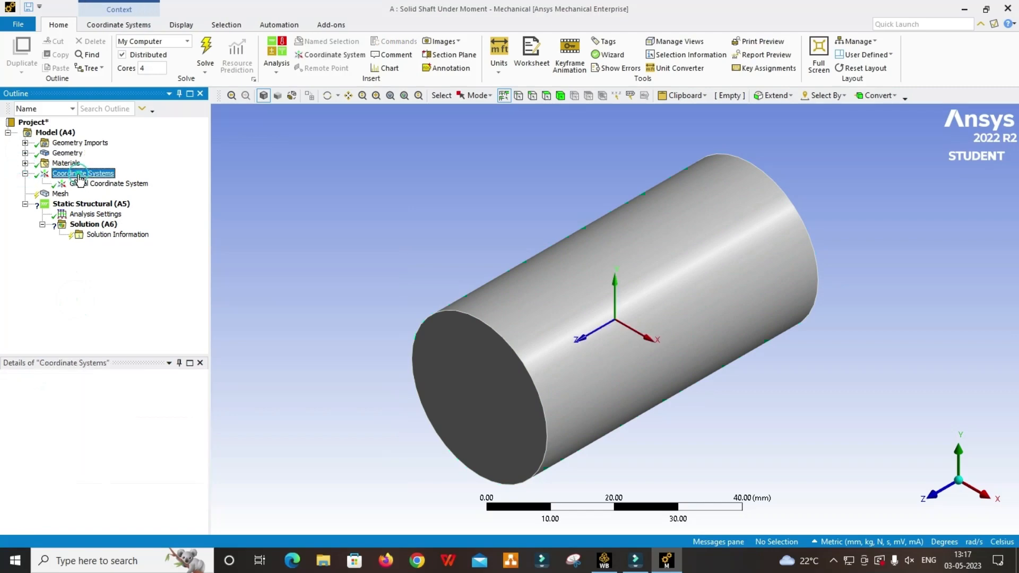
{"action": "right_click", "coordinate": [80, 174]}
{"action": "mouse_move", "coordinate": [139, 183]}
{"action": "left_click", "coordinate": [206, 189]}
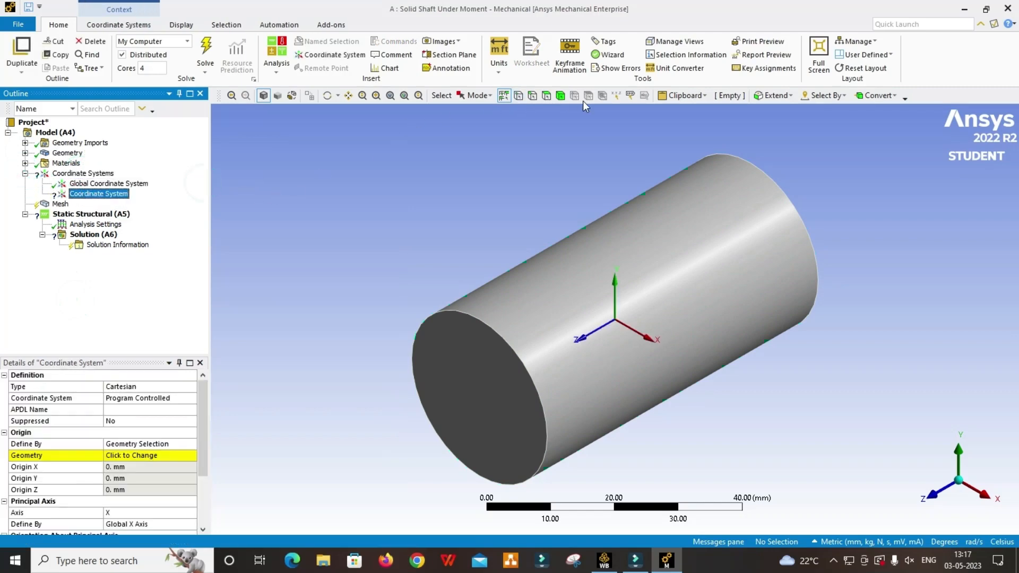
Set the new coordinate system's type to Cylindrical and define its origin from the solid shaft body
{"action": "left_click", "coordinate": [597, 291]}
{"action": "left_click", "coordinate": [152, 387]}
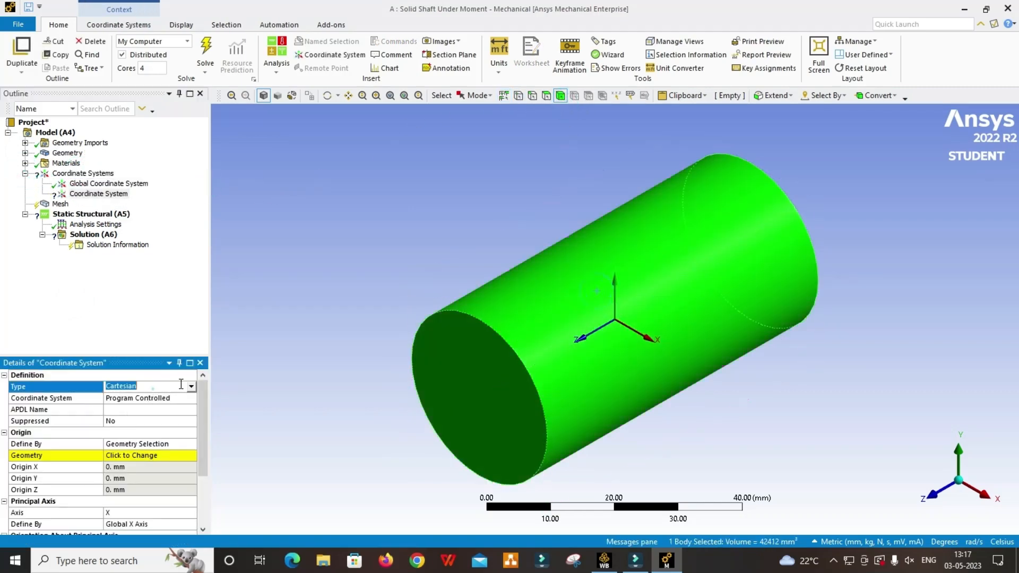
{"action": "left_click", "coordinate": [191, 394]}
{"action": "left_click", "coordinate": [191, 389]}
{"action": "left_click", "coordinate": [191, 388]}
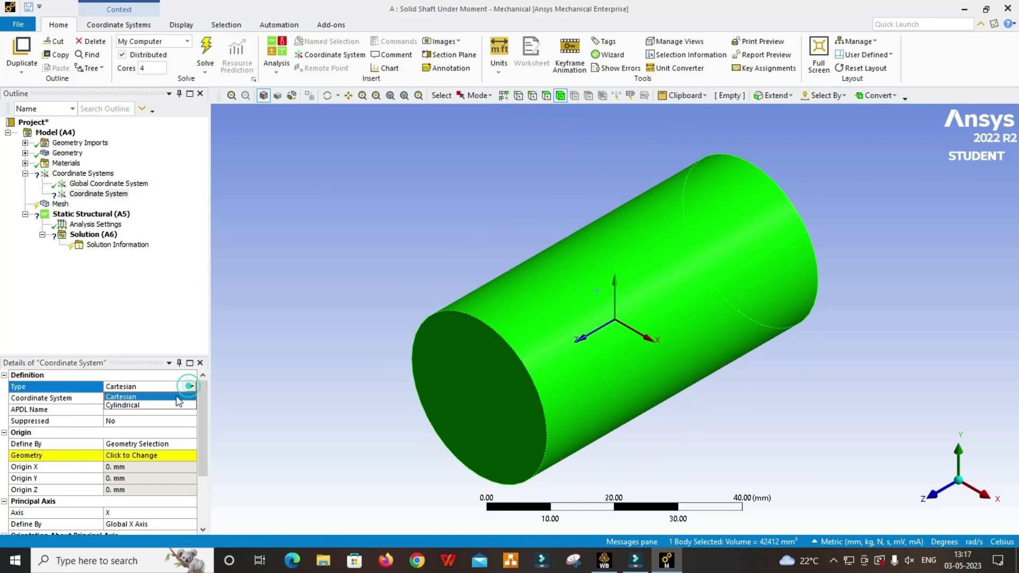
{"action": "left_click", "coordinate": [175, 405]}
{"action": "left_click", "coordinate": [154, 455]}
{"action": "left_click", "coordinate": [130, 455]}
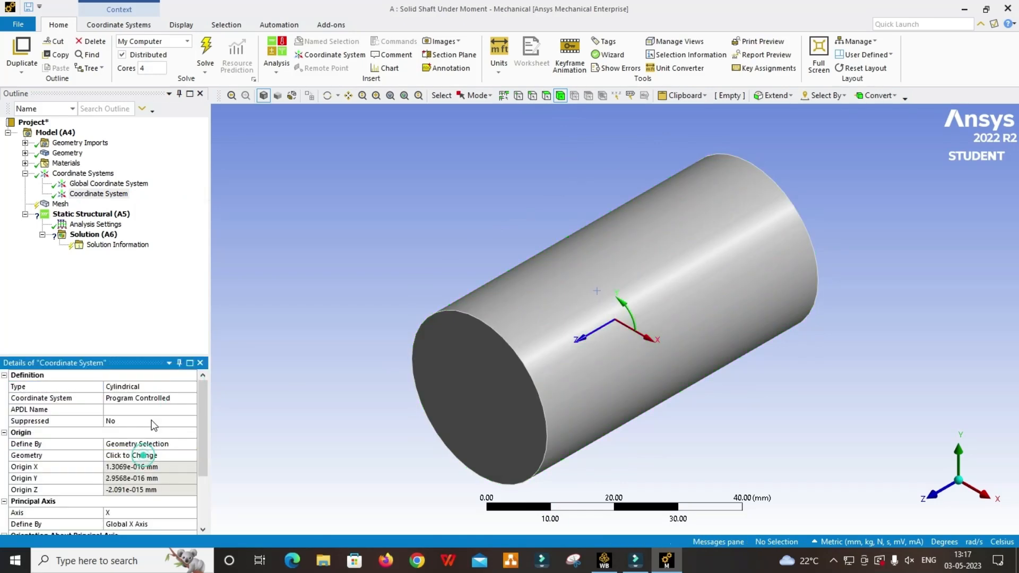
{"action": "middle_click_drag", "start_coordinate": [316, 444], "coordinate": [231, 324]}
{"action": "left_click", "coordinate": [25, 174]}
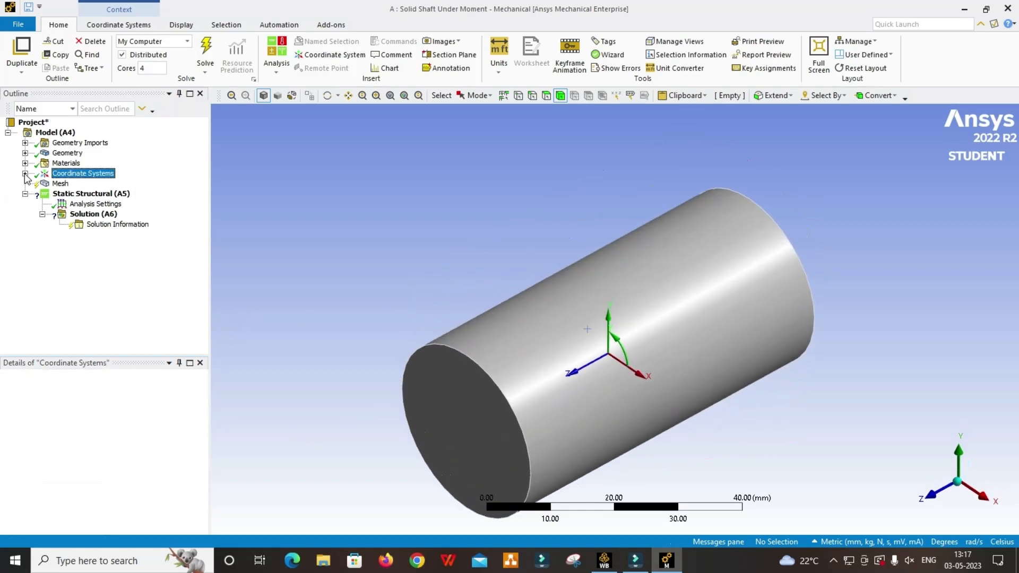
Add a mesh sizing control to the shaft body with an element size of 2 mm
{"action": "left_click", "coordinate": [53, 183]}
{"action": "right_click", "coordinate": [53, 184]}
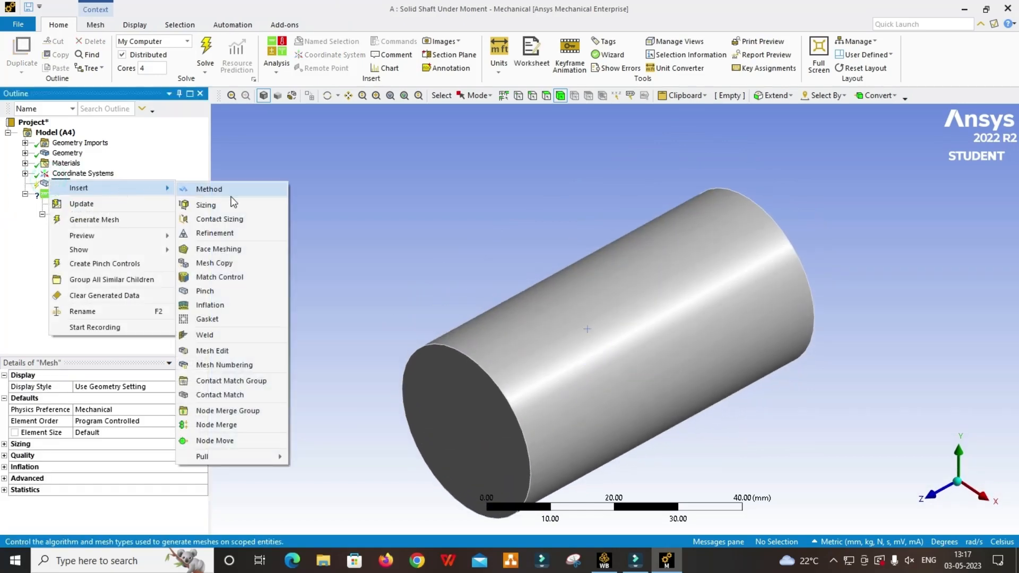
{"action": "left_click", "coordinate": [223, 203]}
{"action": "left_click", "coordinate": [626, 255]}
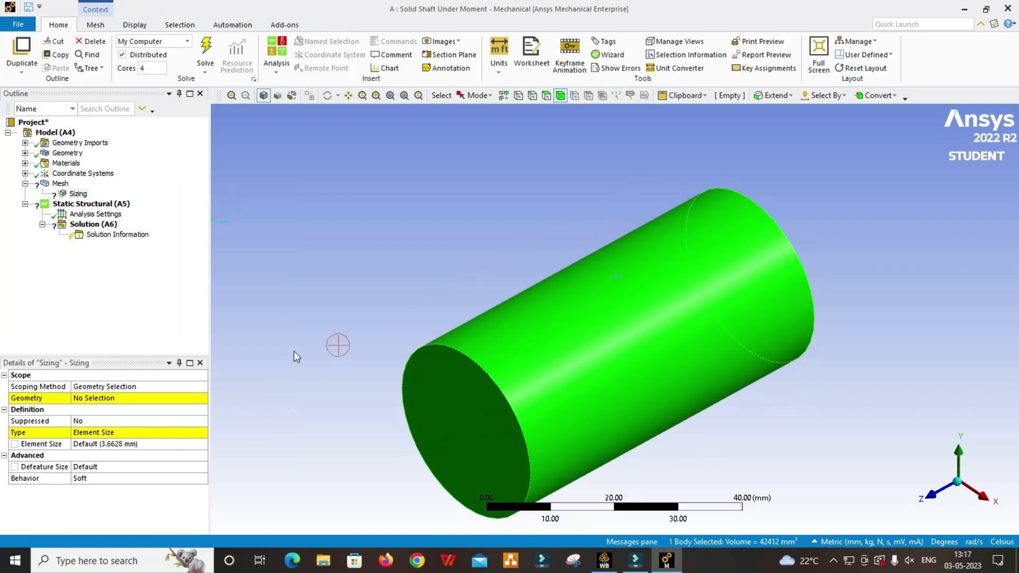
{"action": "left_click", "coordinate": [104, 399]}
{"action": "left_click", "coordinate": [135, 444]}
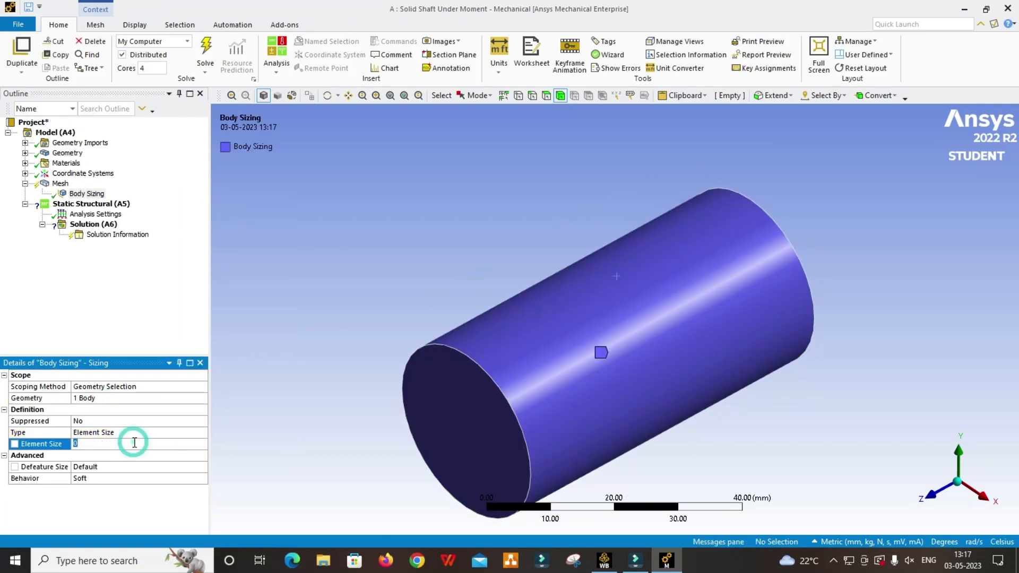
{"action": "type", "text": "2"}
{"action": "key", "text": "Return"}
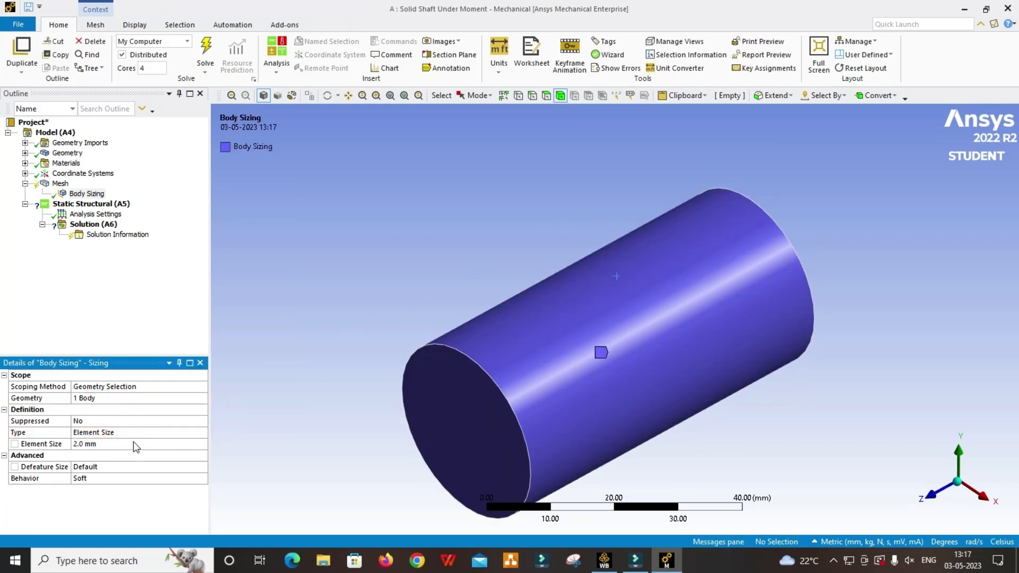
Generate the mesh and inspect it together with its node and element statistics
{"action": "right_click", "coordinate": [60, 183]}
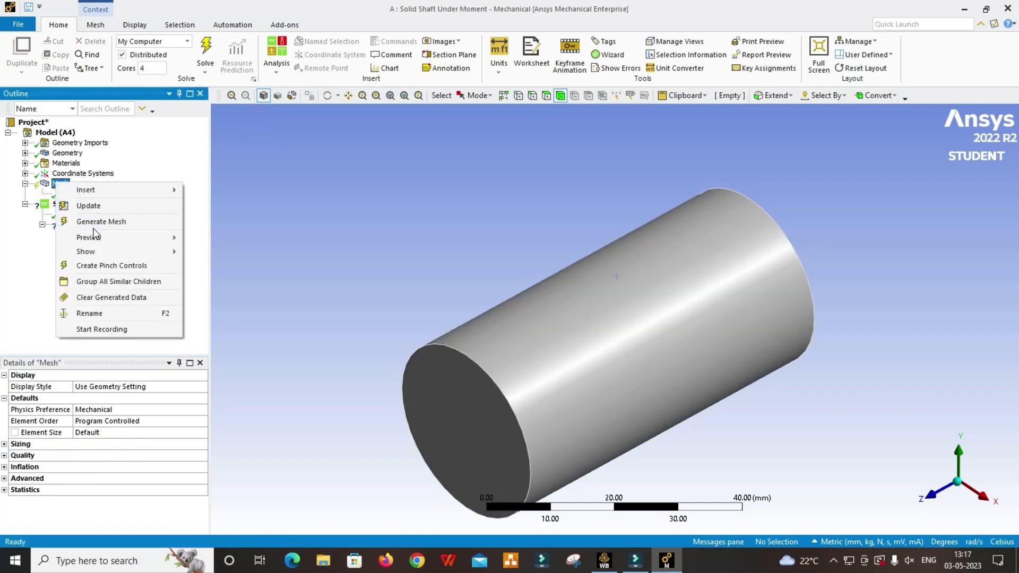
{"action": "left_click", "coordinate": [95, 223]}
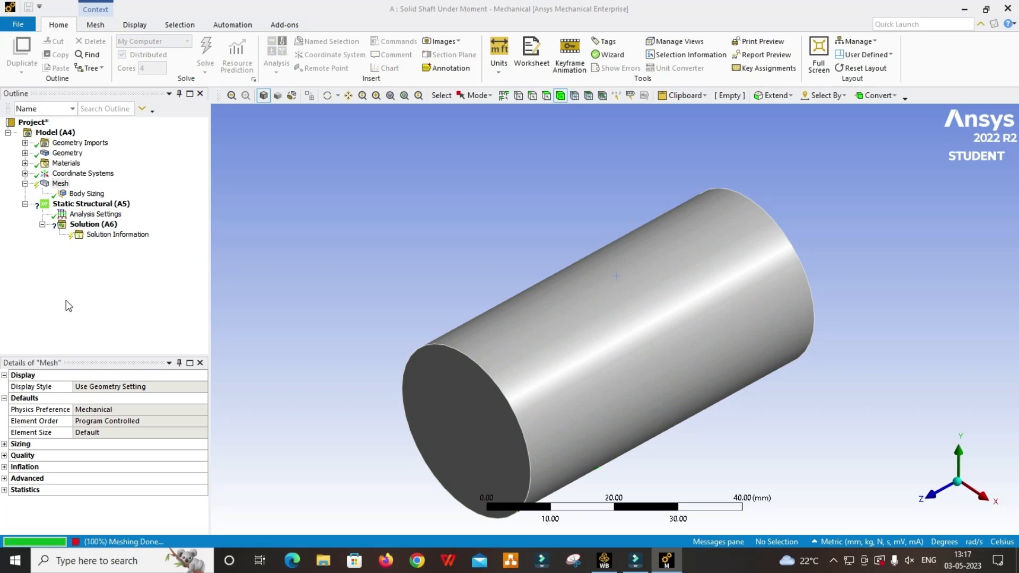
{"action": "left_click", "coordinate": [4, 490]}
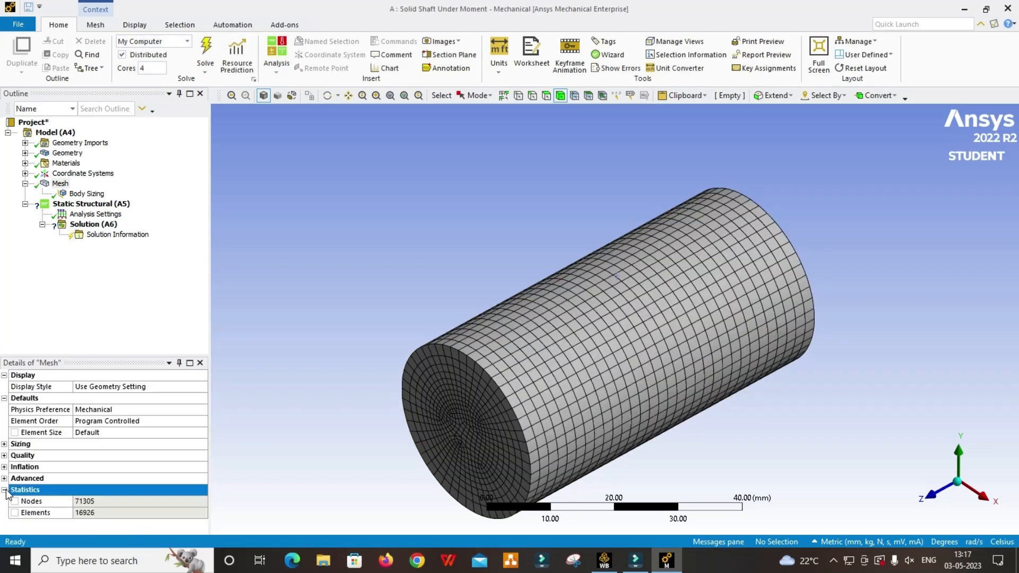
{"action": "left_click_drag", "start_coordinate": [404, 371], "coordinate": [480, 393]}
{"action": "middle_click_drag", "start_coordinate": [486, 377], "coordinate": [459, 312], "text": "ctrl"}
{"action": "scroll", "coordinate": [470, 313], "scroll_direction": "down", "scroll_amount": 1}
{"action": "left_click", "coordinate": [25, 183]}
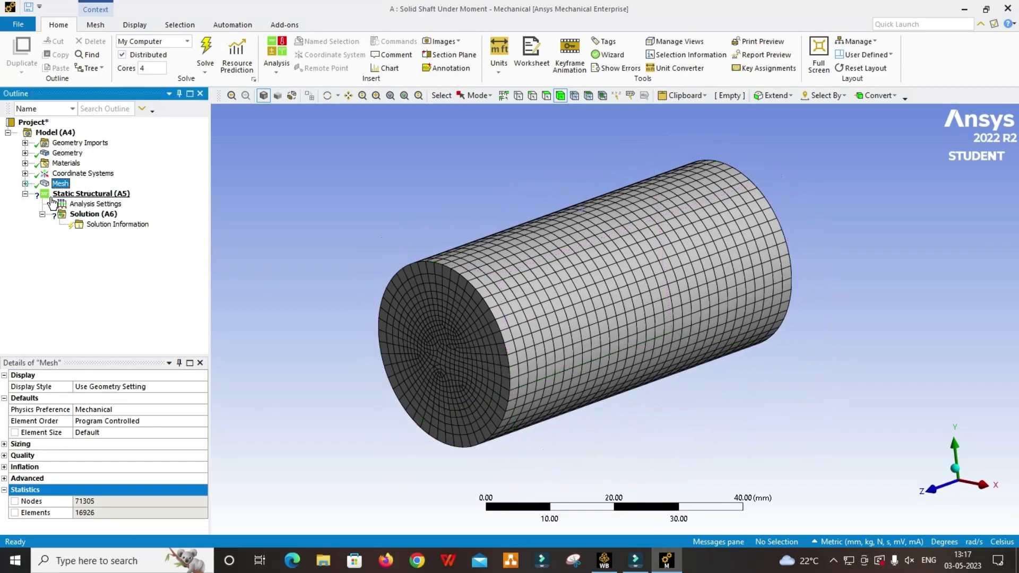
Insert a Fixed Support in the Static Structural analysis on the shaft's end face on the negative Z side
{"action": "left_click", "coordinate": [90, 194]}
{"action": "right_click", "coordinate": [147, 196]}
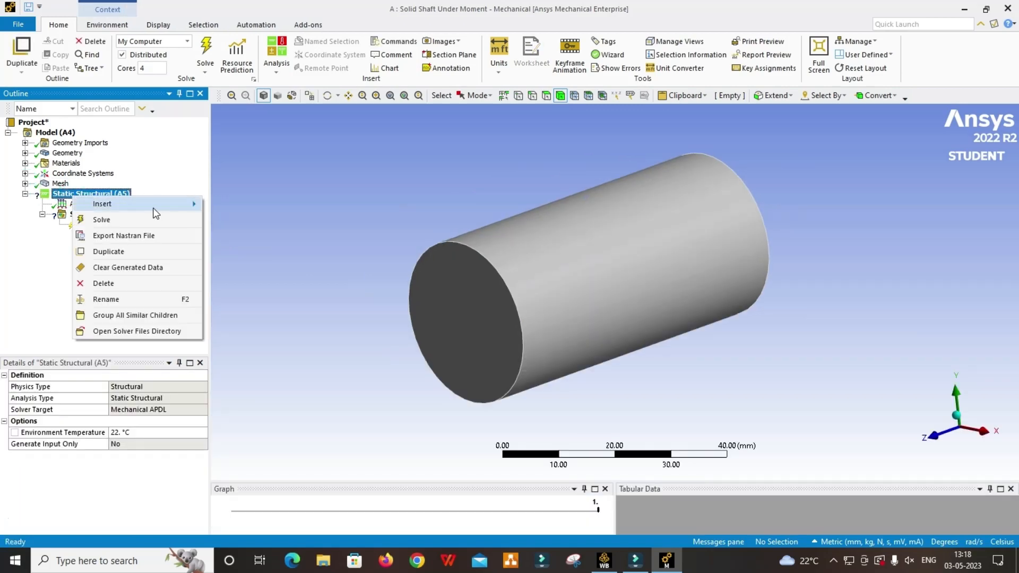
{"action": "mouse_move", "coordinate": [157, 205]}
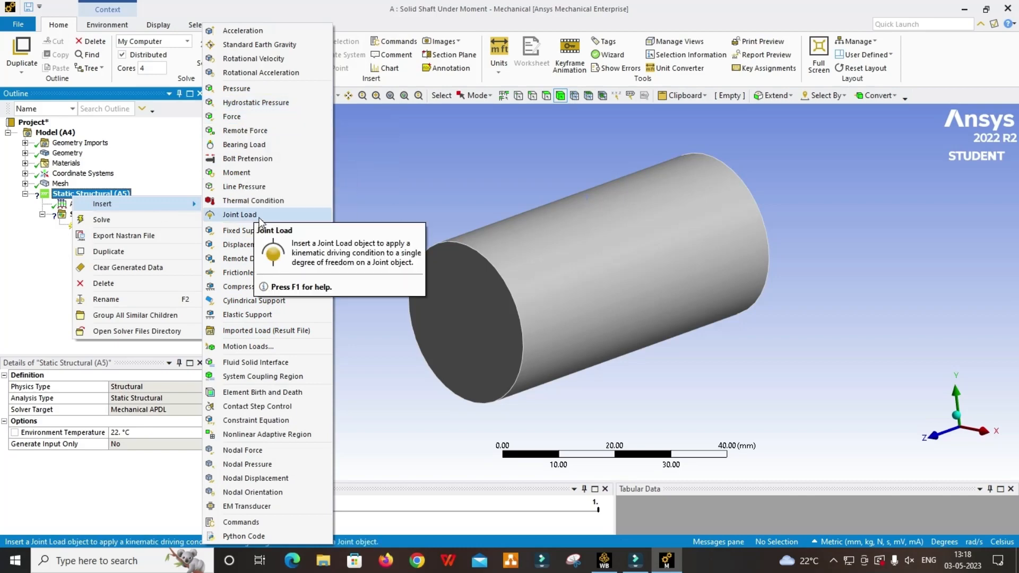
{"action": "left_click", "coordinate": [263, 232]}
{"action": "middle_click_drag", "start_coordinate": [438, 164], "coordinate": [304, 184]}
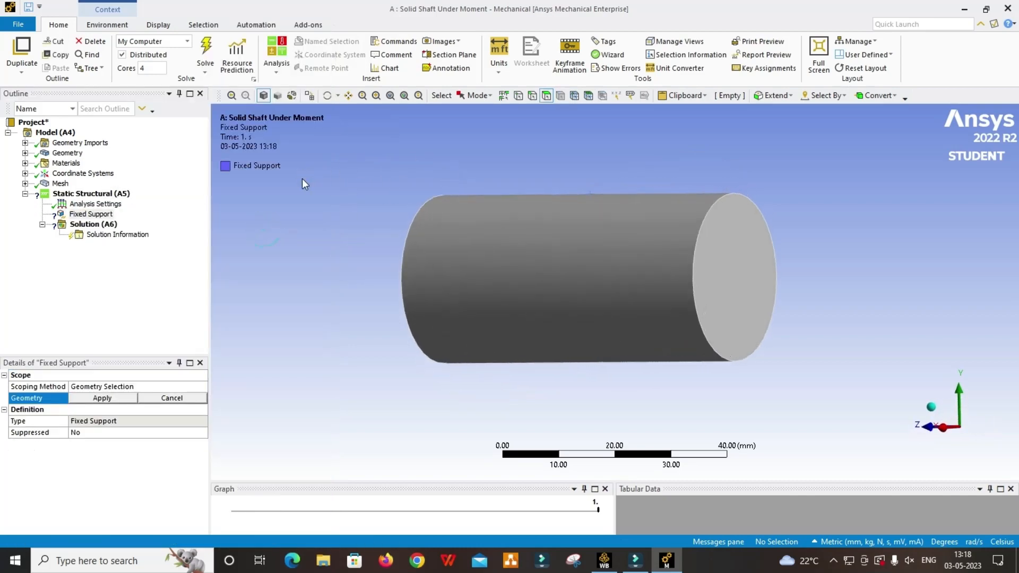
{"action": "left_click", "coordinate": [730, 280]}
{"action": "left_click", "coordinate": [123, 398]}
{"action": "middle_click_drag", "start_coordinate": [298, 366], "coordinate": [477, 384]}
Insert a Moment load scoped to the shaft's cylindrical face and its free end face on the positive Z side
{"action": "left_click", "coordinate": [103, 194]}
{"action": "right_click", "coordinate": [103, 199]}
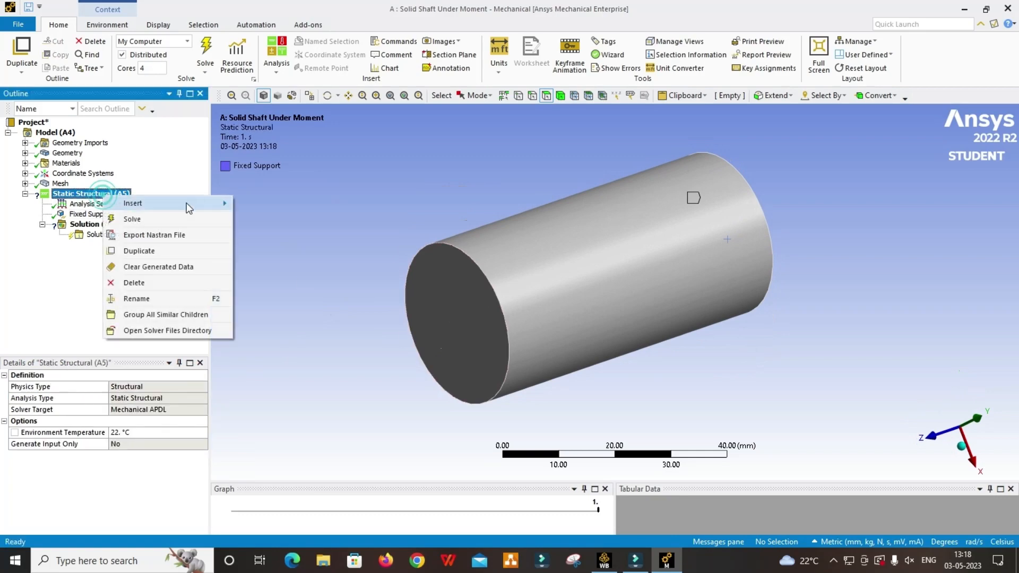
{"action": "mouse_move", "coordinate": [159, 203]}
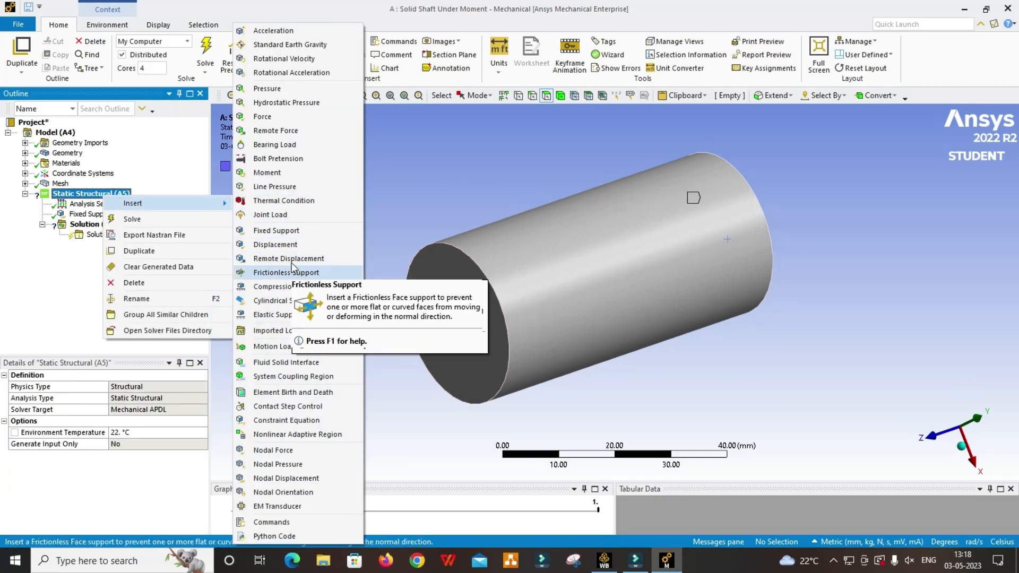
{"action": "left_click", "coordinate": [308, 172]}
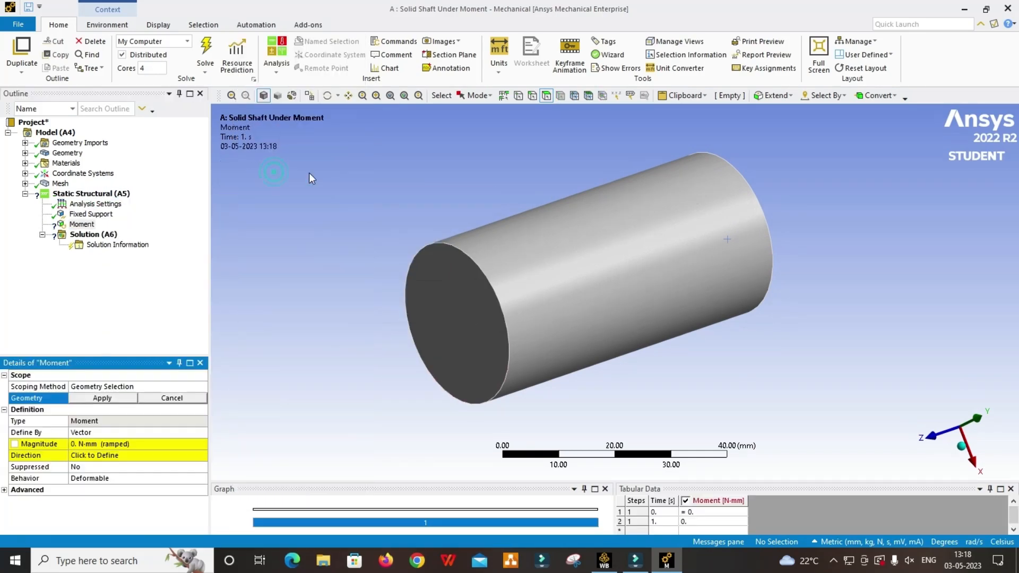
{"action": "left_click", "coordinate": [618, 299]}
{"action": "left_click", "coordinate": [449, 337], "text": "ctrl"}
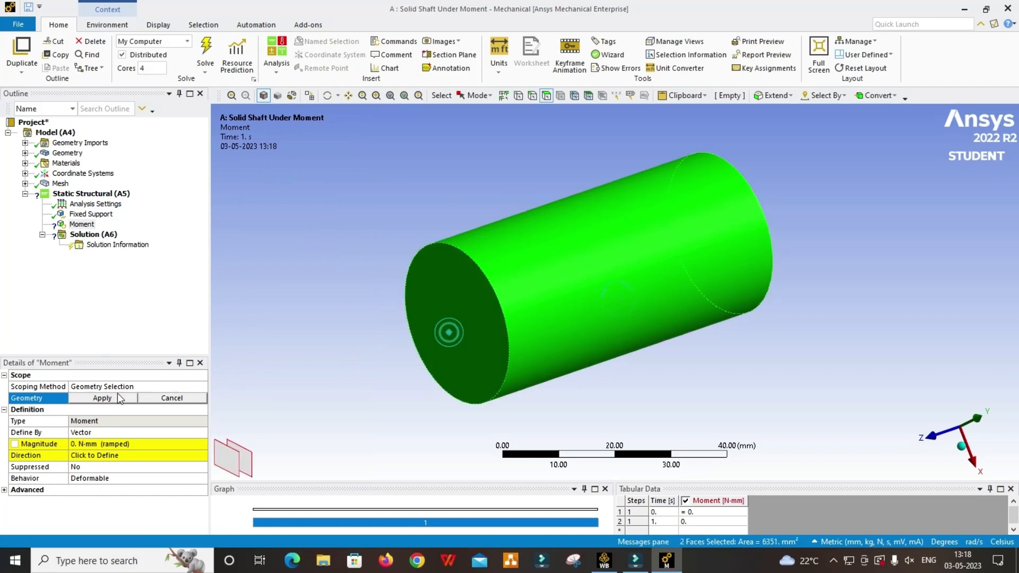
{"action": "left_click", "coordinate": [114, 396]}
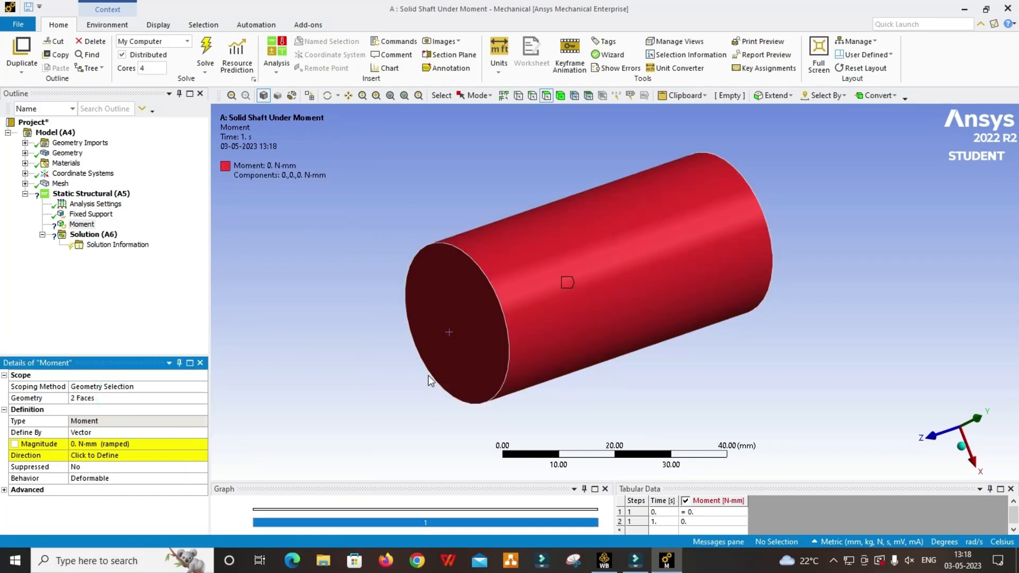
Switch the moment's definition from Vector to Components
{"action": "middle_click_drag", "start_coordinate": [429, 375], "coordinate": [359, 350]}
{"action": "left_click", "coordinate": [180, 438]}
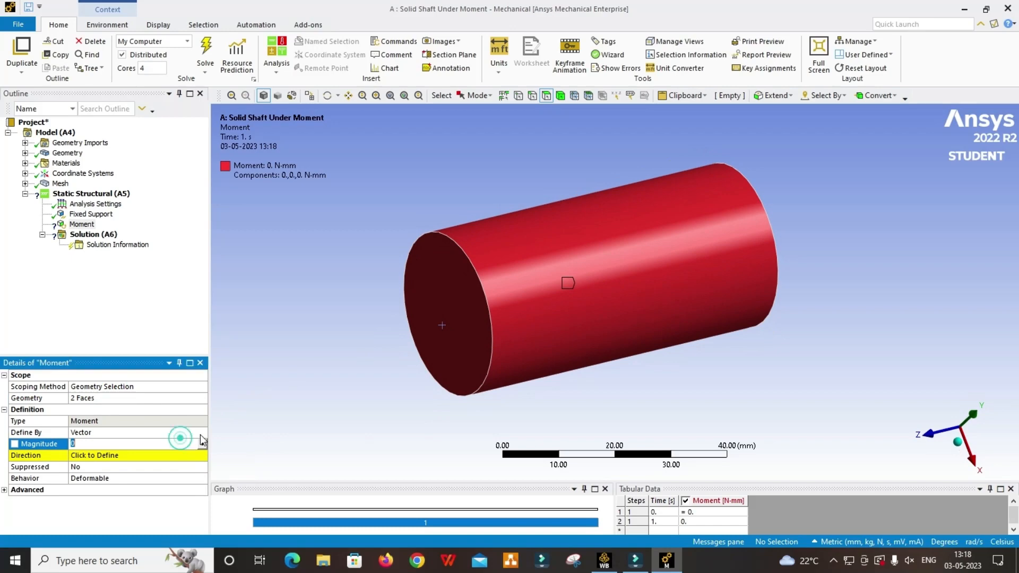
{"action": "left_click", "coordinate": [204, 432]}
{"action": "left_click", "coordinate": [169, 447]}
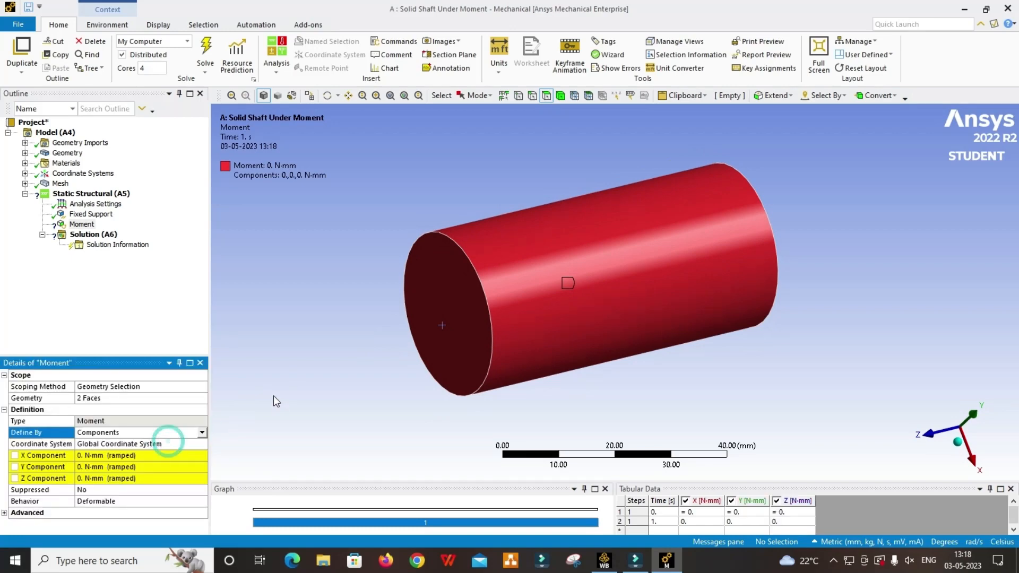
Set the moment's Z component to 150 N-mm
{"action": "middle_click_drag", "start_coordinate": [478, 391], "coordinate": [445, 391]}
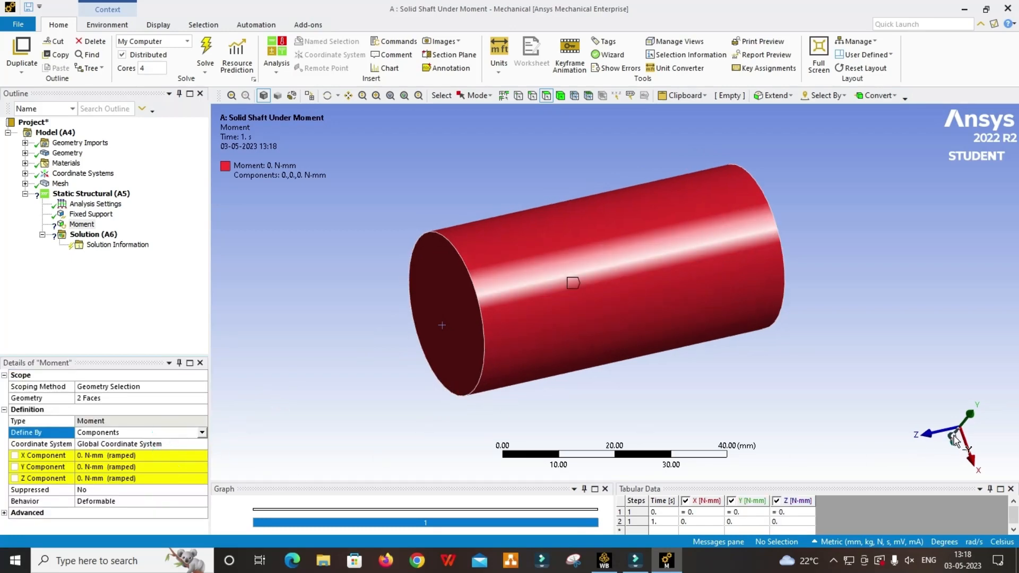
{"action": "left_click", "coordinate": [148, 478]}
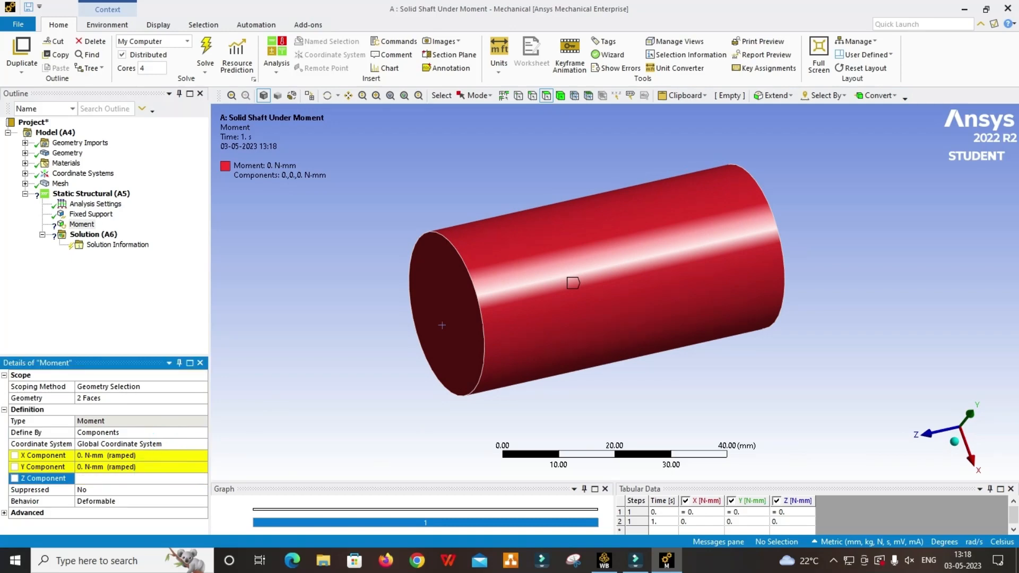
{"action": "type", "text": "150"}
{"action": "key", "text": "Return"}
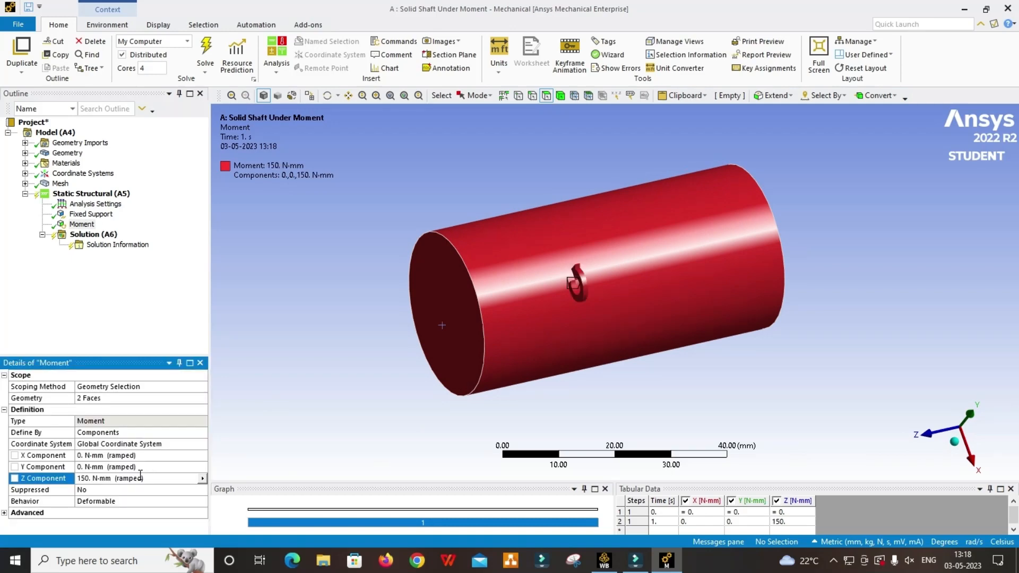
Set the moment's Z component to 15000 N-mm
{"action": "left_click", "coordinate": [130, 478]}
{"action": "type", "text": "15"}
{"action": "key", "text": "Return"}
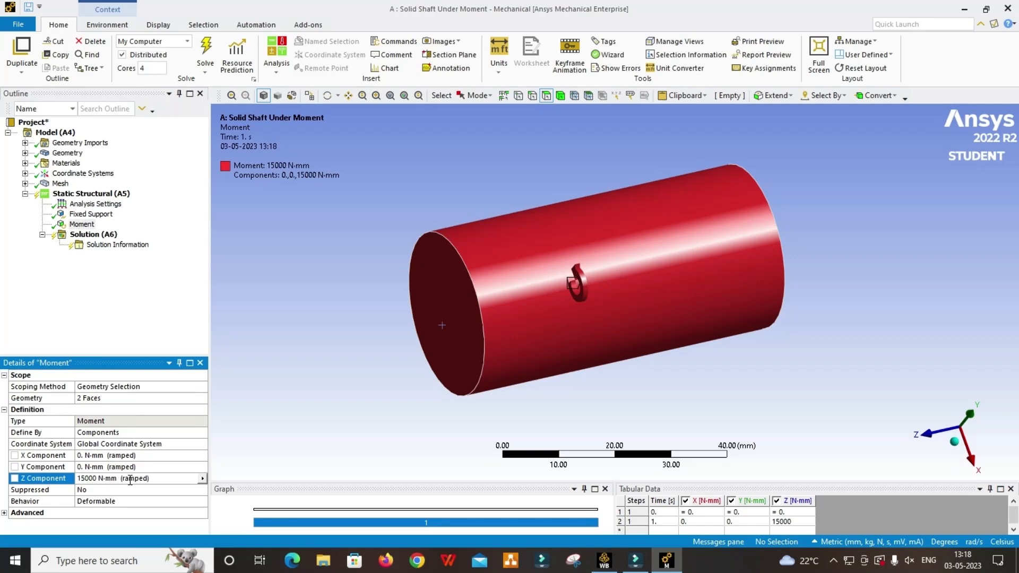
{"action": "left_click", "coordinate": [242, 345]}
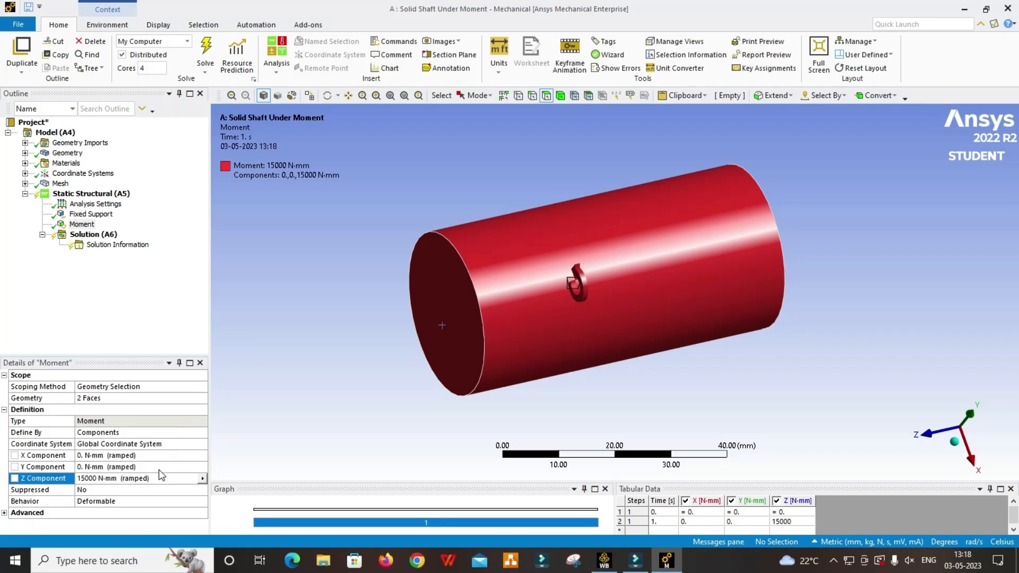
{"action": "left_click", "coordinate": [98, 288]}
Insert a Standard Earth Gravity load in the Static Structural analysis
{"action": "left_click", "coordinate": [93, 193]}
{"action": "right_click", "coordinate": [91, 192]}
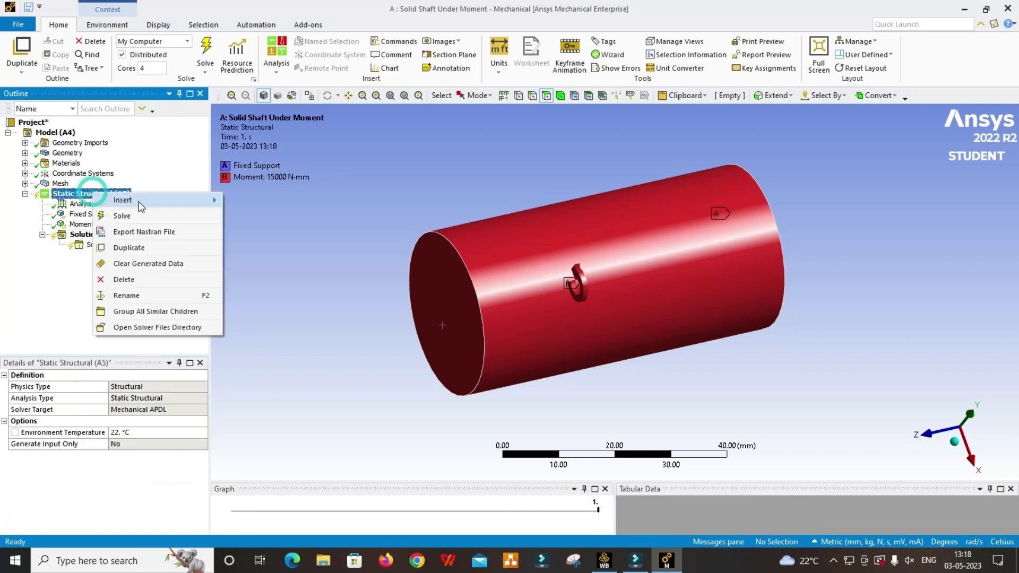
{"action": "mouse_move", "coordinate": [140, 204]}
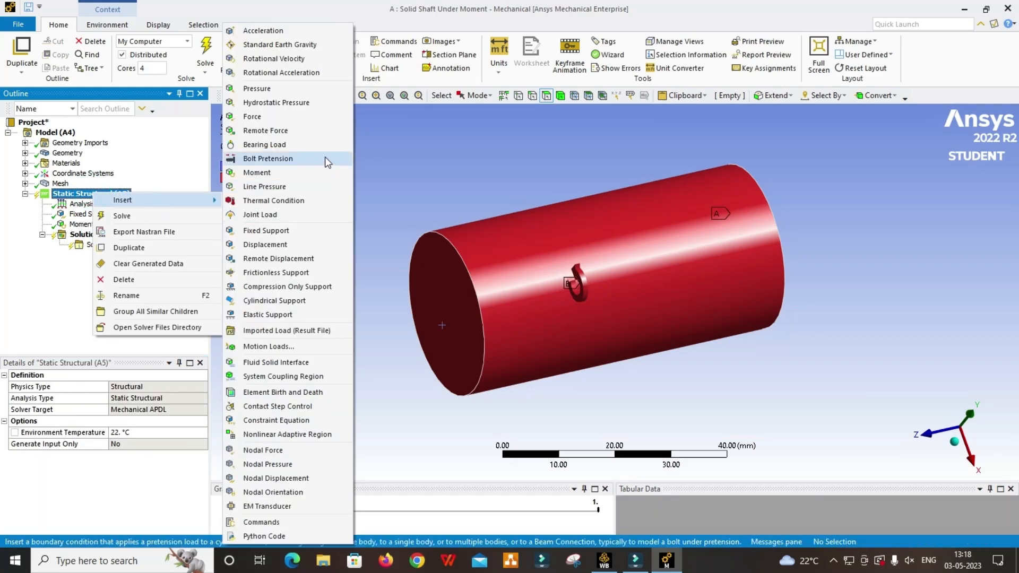
{"action": "left_click", "coordinate": [284, 46]}
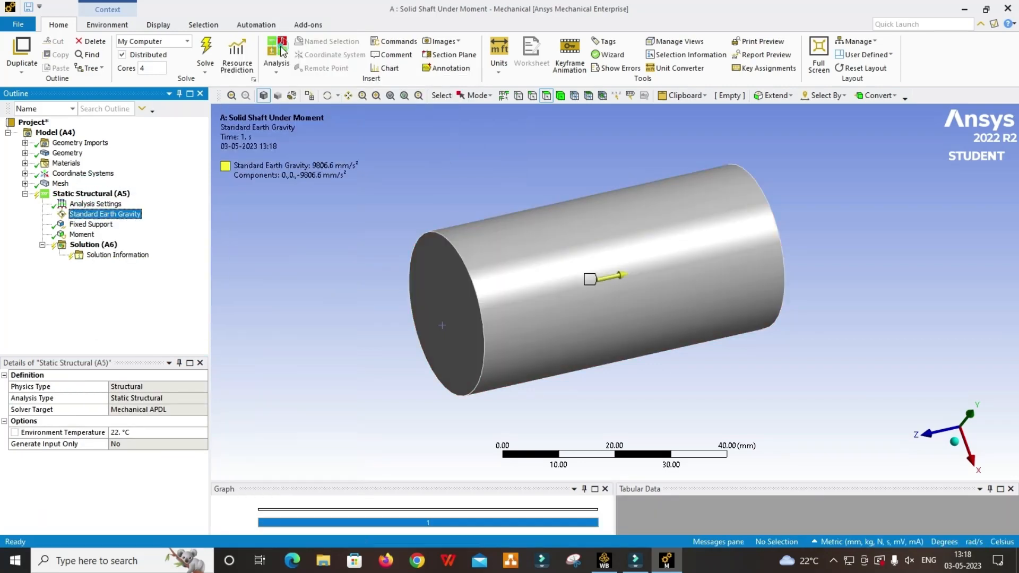
{"action": "middle_click_drag", "start_coordinate": [443, 348], "coordinate": [353, 327]}
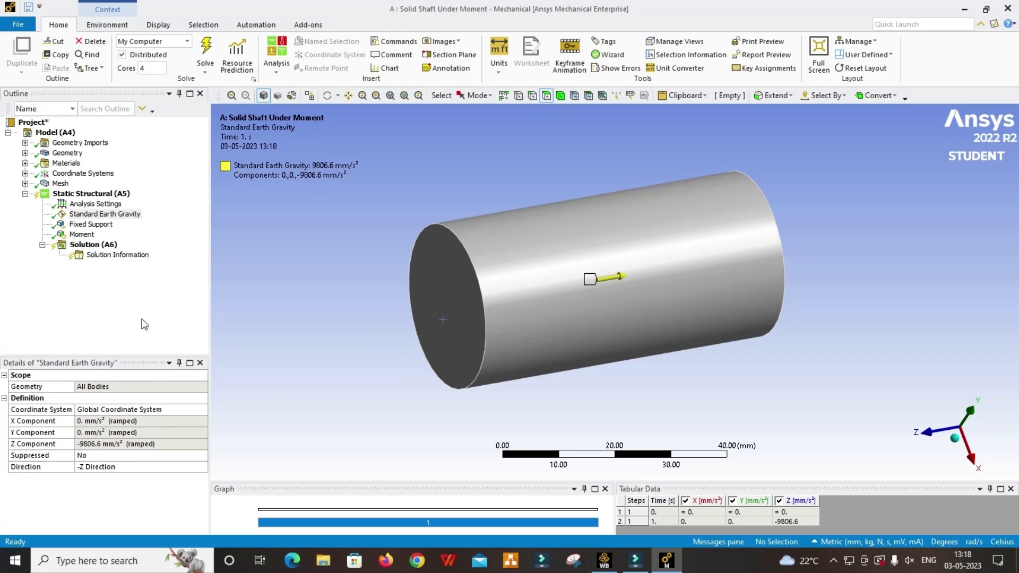
Check the gravity load's coordinate system options and its Y and Z components
{"action": "left_click", "coordinate": [160, 409]}
{"action": "left_click", "coordinate": [201, 411]}
{"action": "left_click", "coordinate": [177, 416]}
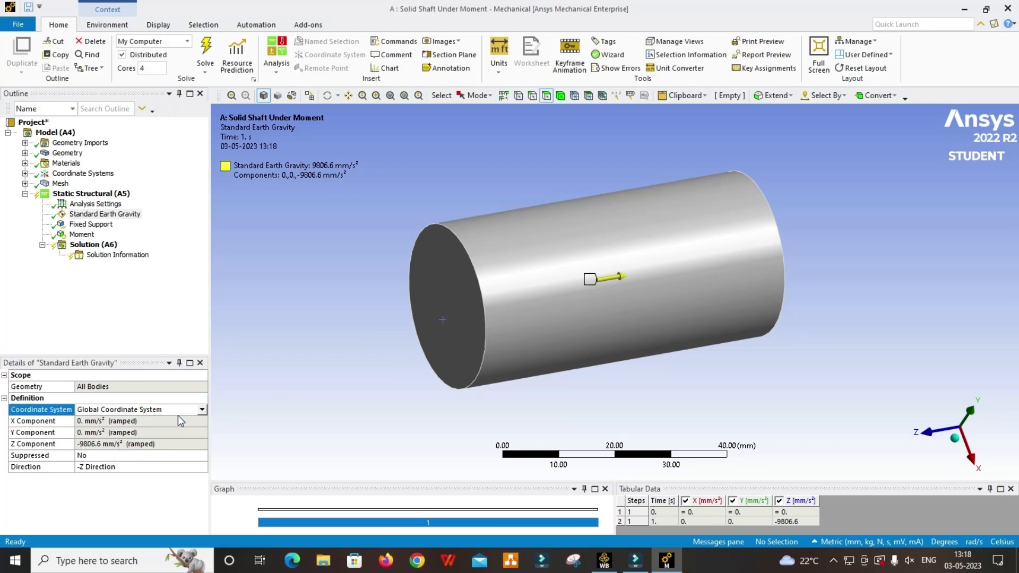
{"action": "left_click", "coordinate": [144, 434]}
{"action": "left_click", "coordinate": [143, 444]}
{"action": "mouse_move", "coordinate": [223, 397]}
{"action": "middle_mouse_down"}
{"action": "mouse_move", "coordinate": [217, 383]}
{"action": "mouse_move", "coordinate": [219, 392]}
{"action": "middle_mouse_up"}
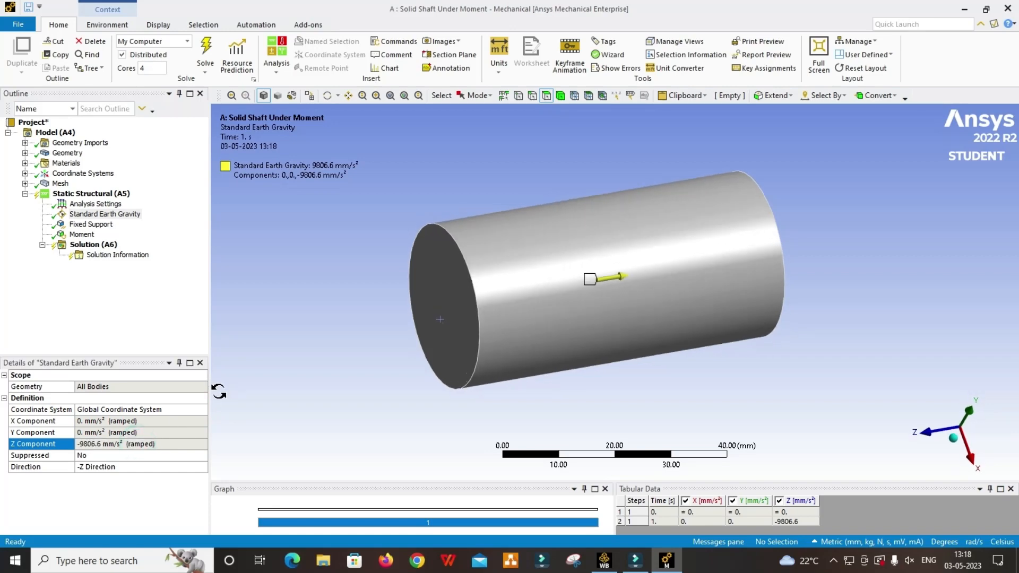
Set the Standard Earth Gravity load's direction to -Y Direction
{"action": "left_click", "coordinate": [198, 466]}
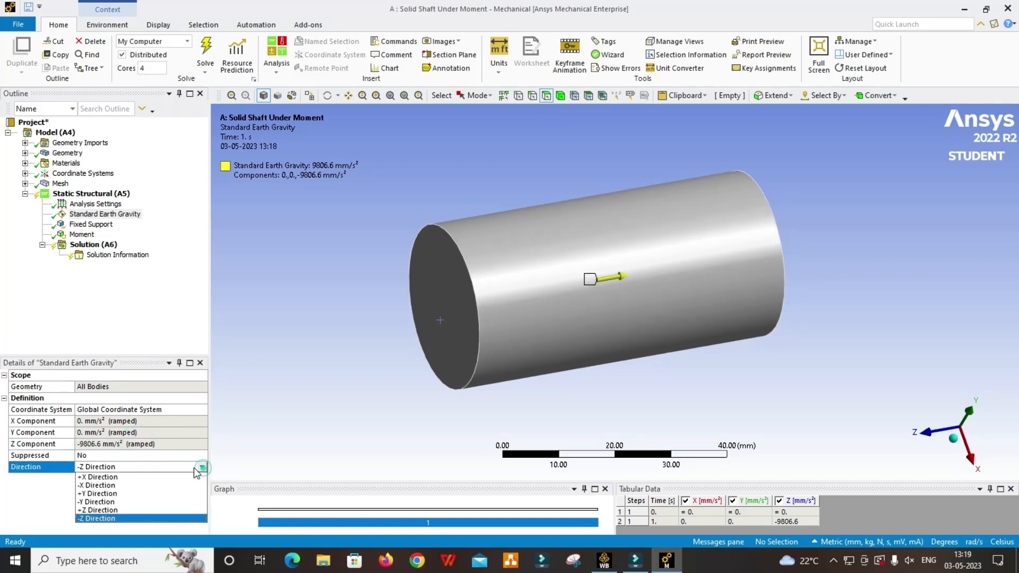
{"action": "left_click", "coordinate": [145, 502]}
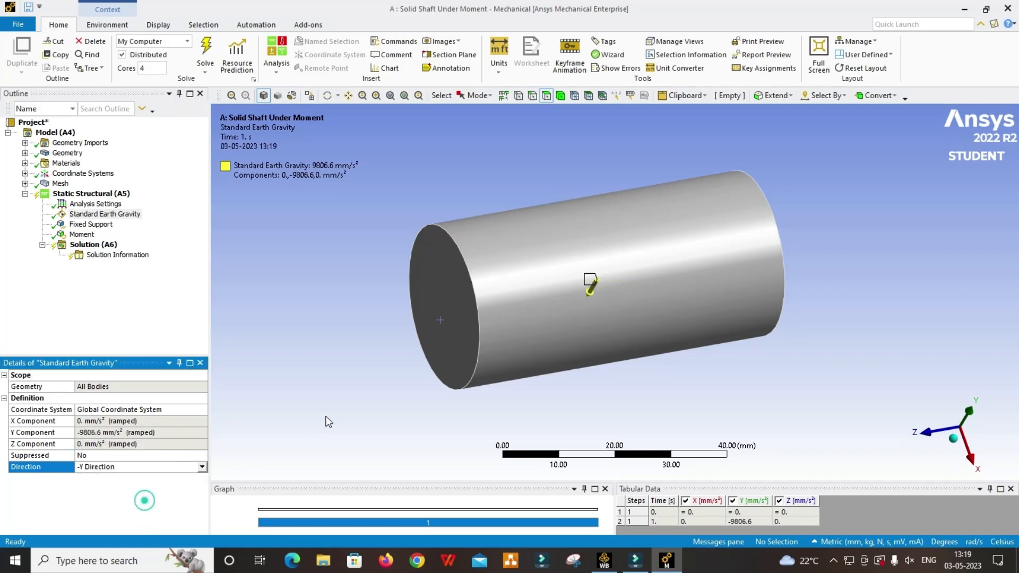
{"action": "middle_click_drag", "start_coordinate": [249, 361], "coordinate": [479, 368]}
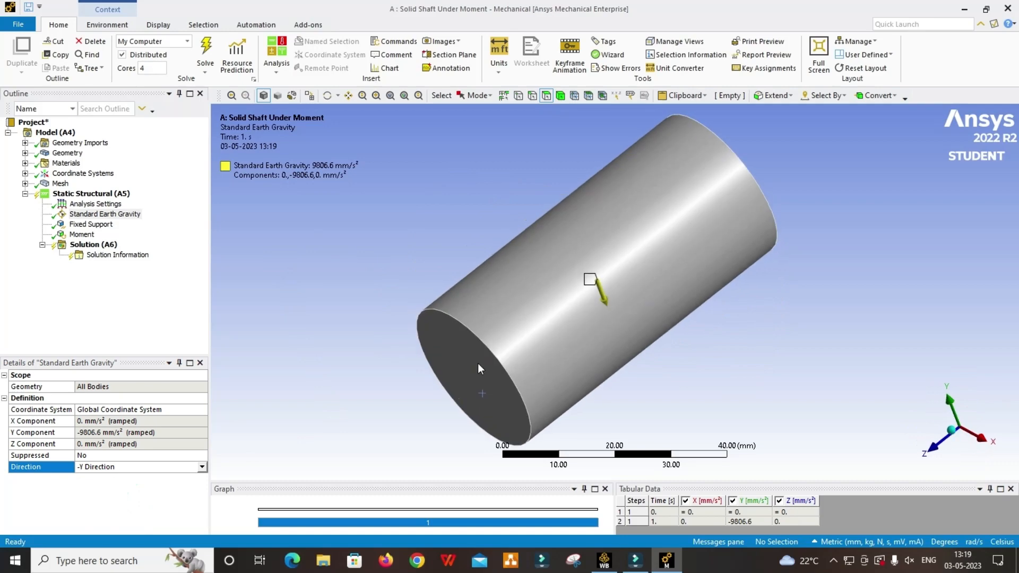
Solve the Static Structural analysis with the fixed support, moment and gravity load
{"action": "left_click", "coordinate": [95, 194]}
{"action": "right_click", "coordinate": [99, 194]}
{"action": "mouse_move", "coordinate": [128, 203]}
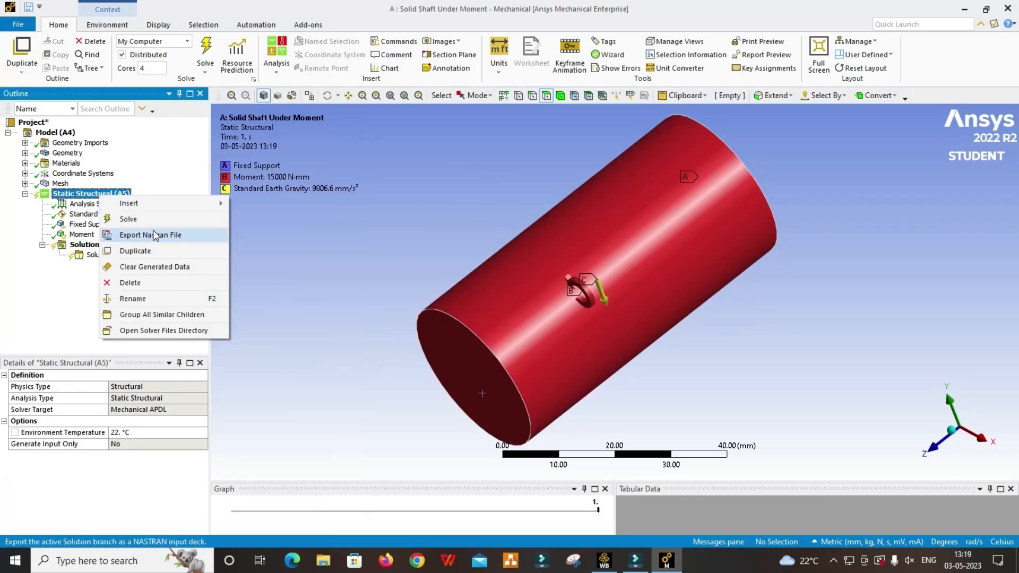
{"action": "left_click", "coordinate": [146, 221]}
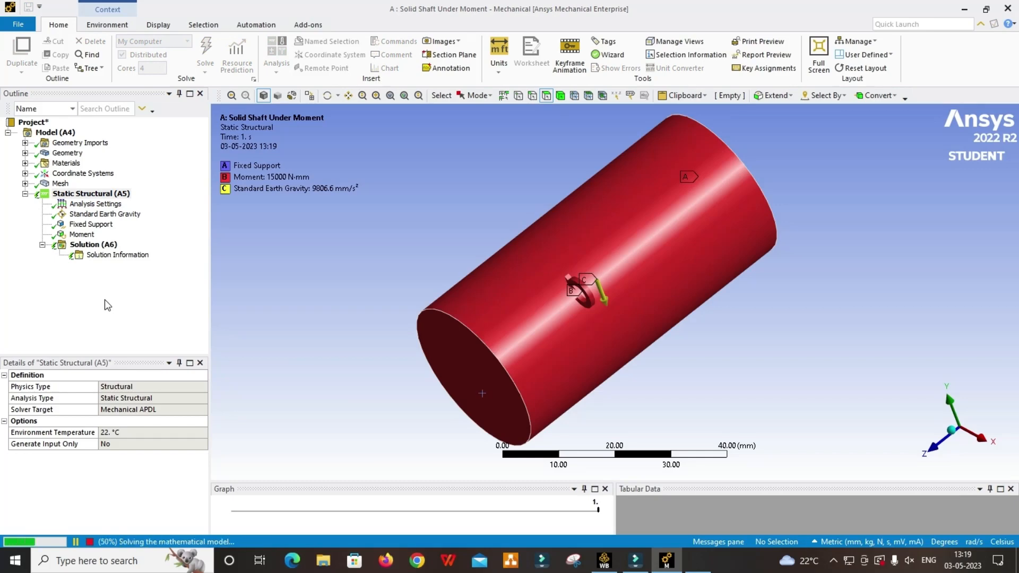
{"action": "middle_click_drag", "start_coordinate": [446, 268], "coordinate": [328, 267]}
Review the Solution Information output as Solution History, Displacement Convergence and Time, and return it to Solver Output
{"action": "left_click", "coordinate": [91, 255]}
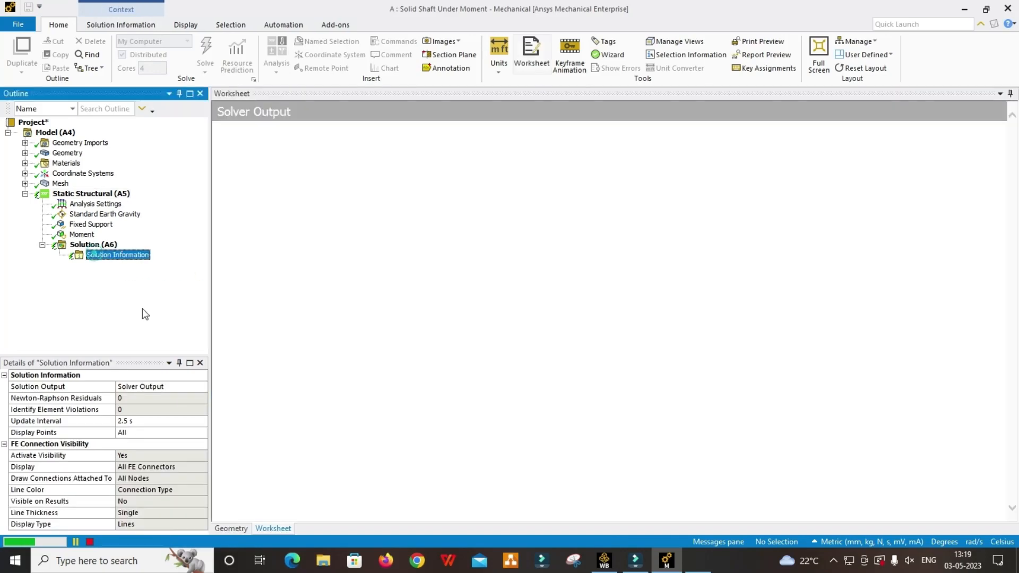
{"action": "left_click", "coordinate": [159, 387]}
{"action": "left_click", "coordinate": [203, 387]}
{"action": "left_click", "coordinate": [189, 399]}
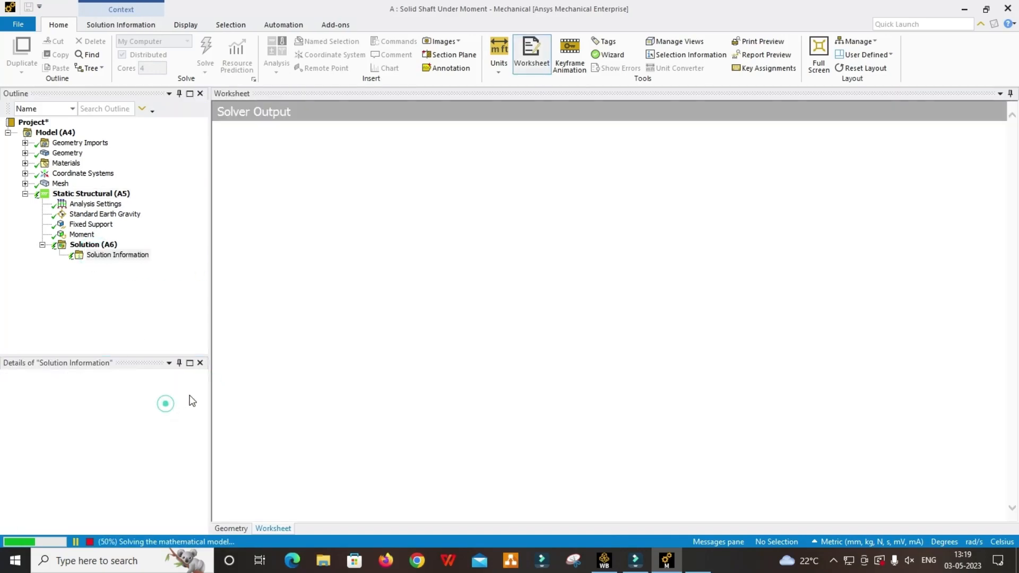
{"action": "left_click", "coordinate": [202, 387]}
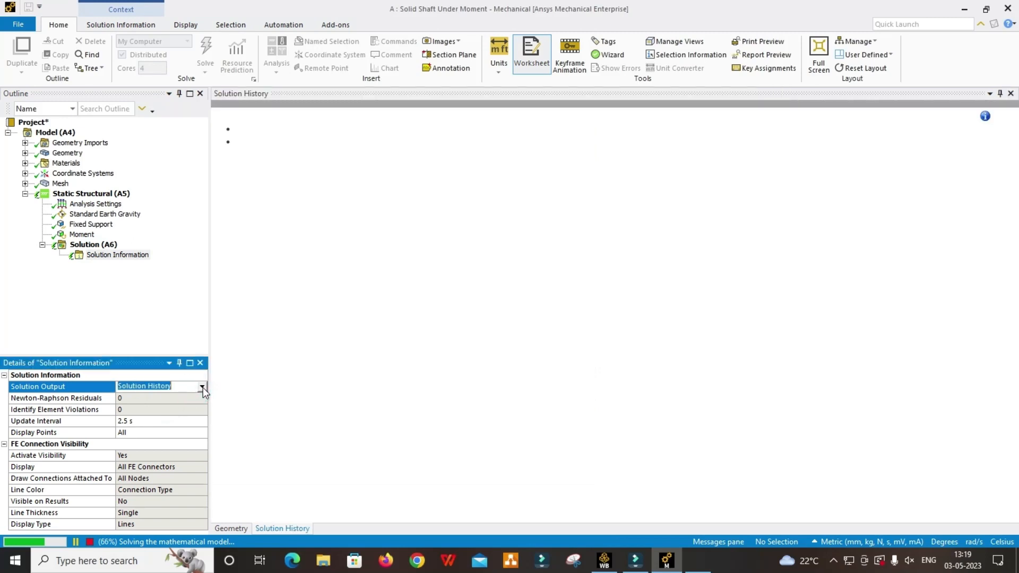
{"action": "left_click", "coordinate": [156, 422]}
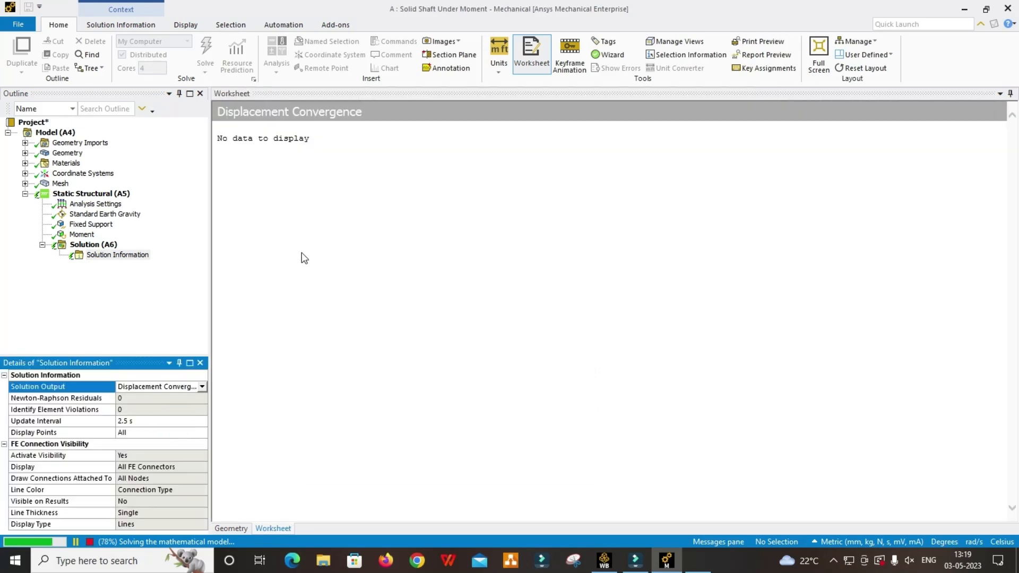
{"action": "left_click", "coordinate": [203, 386]}
{"action": "left_click", "coordinate": [168, 465]}
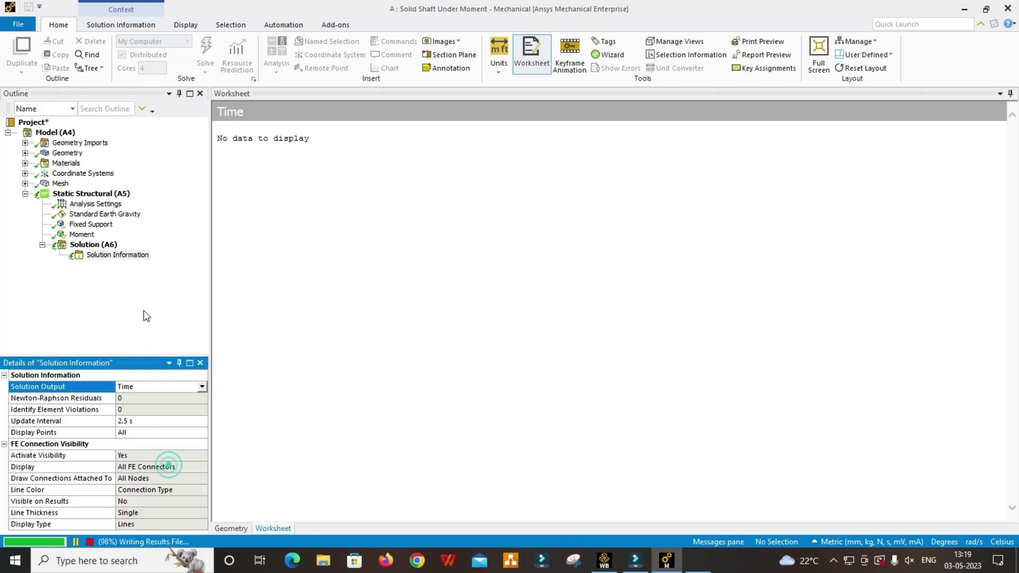
{"action": "left_click", "coordinate": [203, 386]}
{"action": "left_click", "coordinate": [170, 405]}
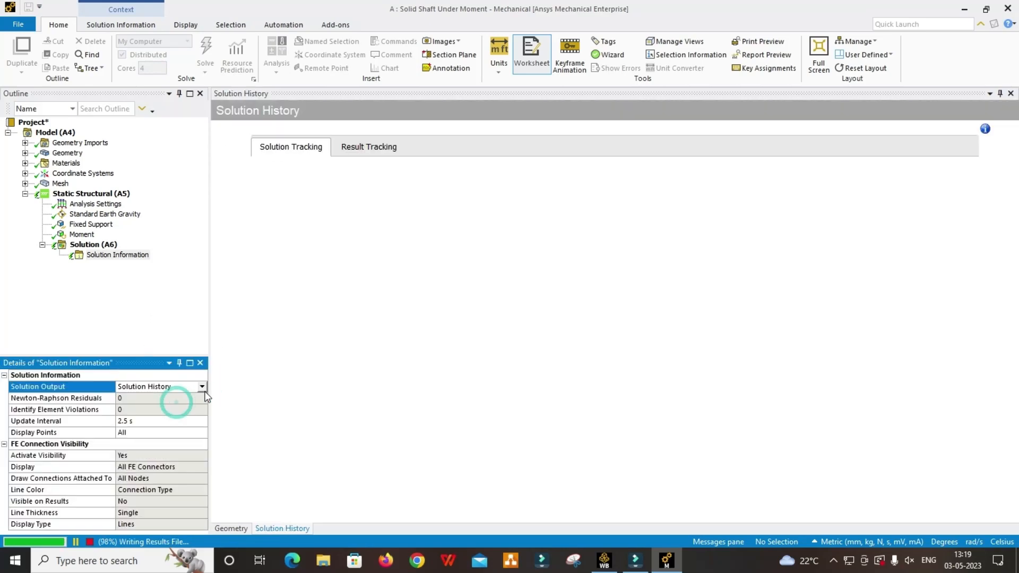
{"action": "left_click", "coordinate": [203, 387]}
{"action": "left_click", "coordinate": [188, 400]}
Insert a Total Deformation result under the Solution
{"action": "left_click", "coordinate": [90, 244]}
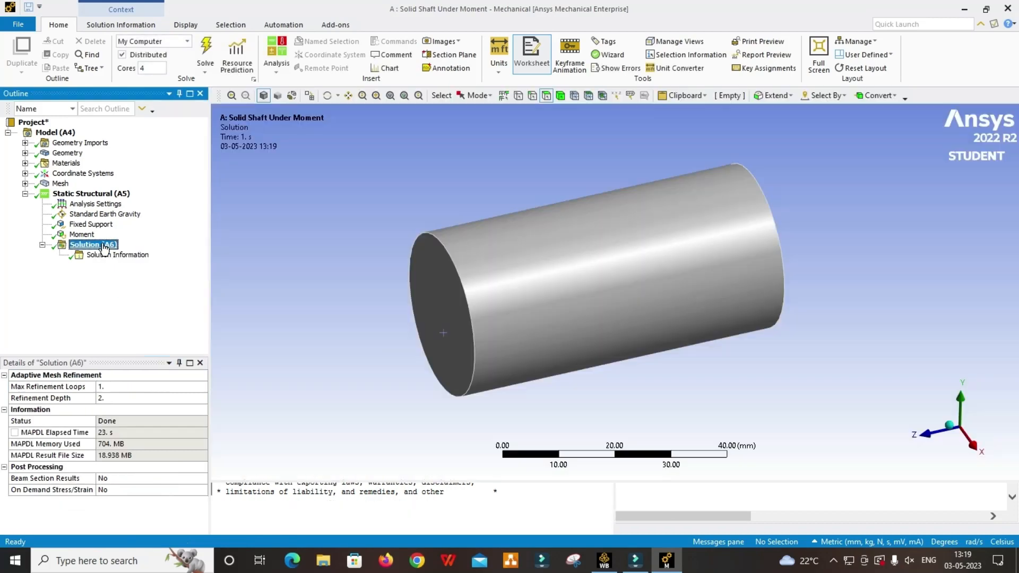
{"action": "right_click", "coordinate": [104, 244]}
{"action": "mouse_move", "coordinate": [148, 251]}
{"action": "mouse_move", "coordinate": [276, 254]}
{"action": "left_click", "coordinate": [372, 255]}
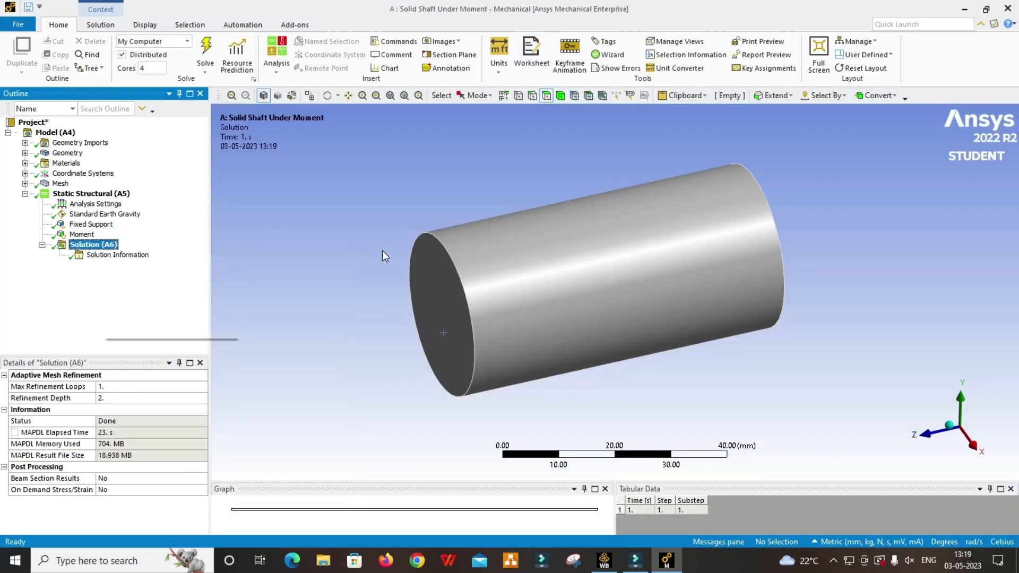
Insert an Equivalent Elastic Strain result under the Solution
{"action": "left_click", "coordinate": [93, 244]}
{"action": "right_click", "coordinate": [106, 245]}
{"action": "mouse_move", "coordinate": [159, 256]}
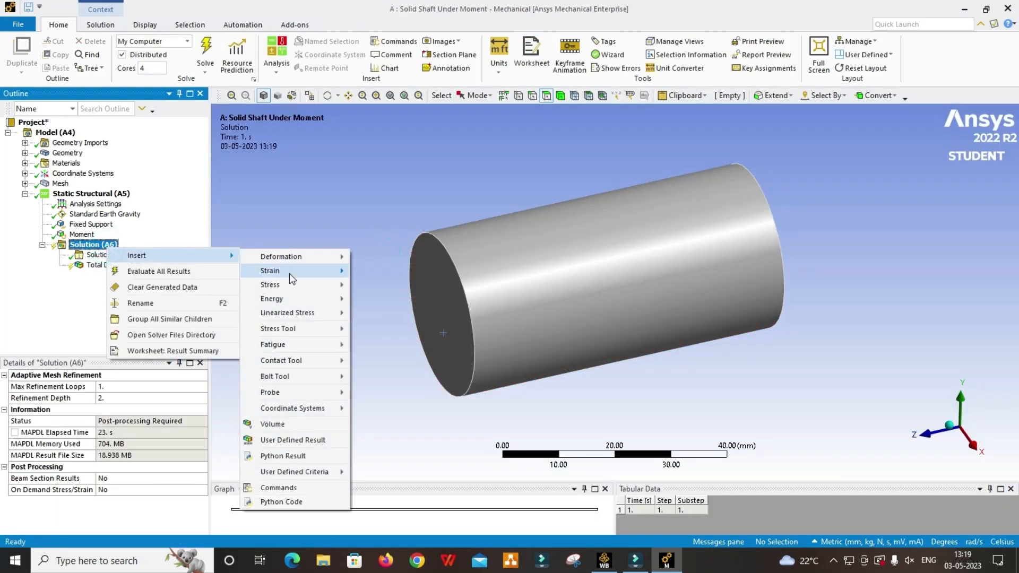
{"action": "mouse_move", "coordinate": [281, 271]}
{"action": "left_click", "coordinate": [375, 271]}
Insert an Equivalent (von-Mises) Stress result under the Solution
{"action": "left_click", "coordinate": [93, 244]}
{"action": "right_click", "coordinate": [106, 245]}
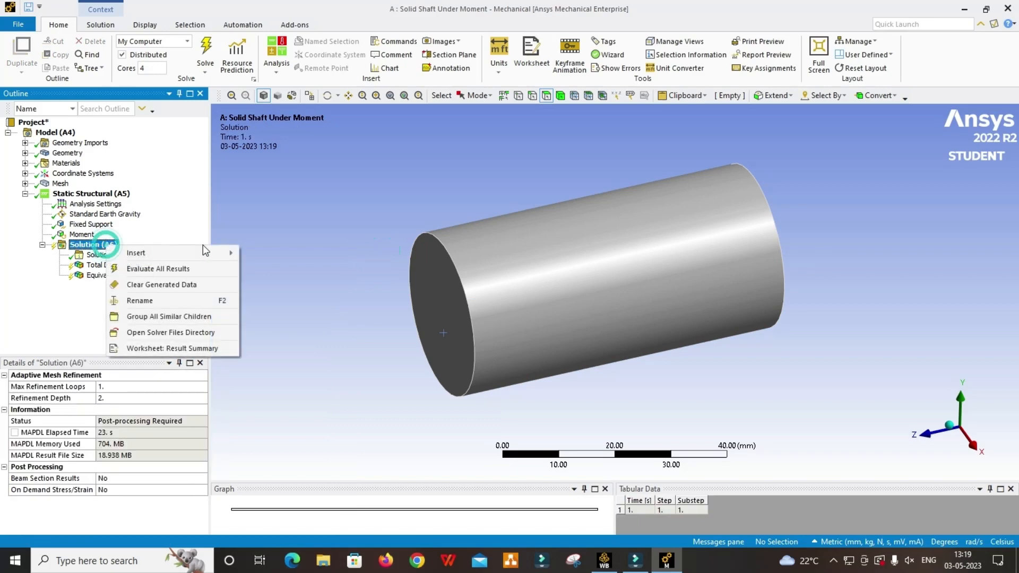
{"action": "mouse_move", "coordinate": [160, 253]}
{"action": "mouse_move", "coordinate": [269, 282]}
{"action": "left_click", "coordinate": [383, 282]}
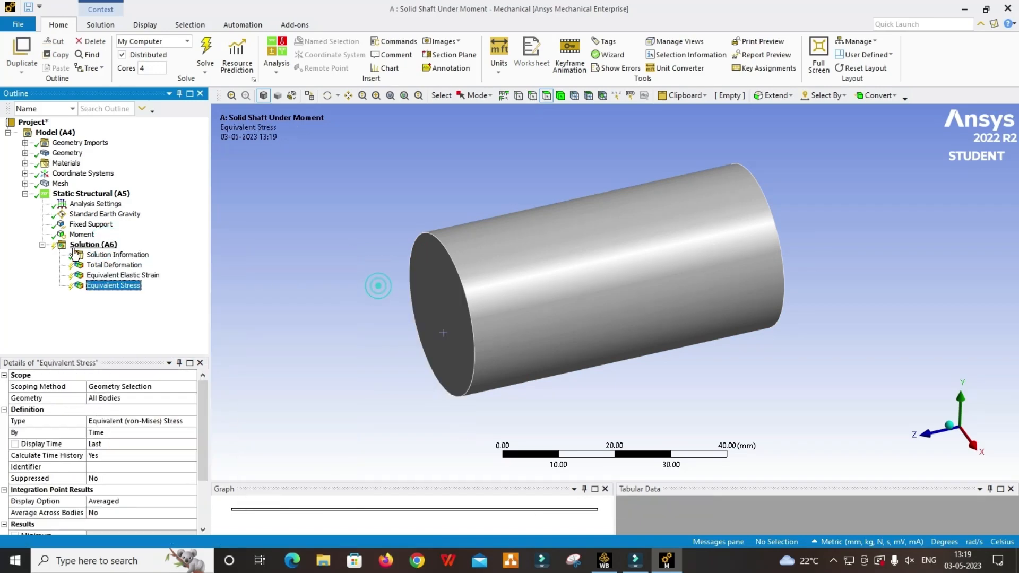
Insert a Strain Energy result under the Solution
{"action": "left_click", "coordinate": [115, 247]}
{"action": "right_click", "coordinate": [118, 251]}
{"action": "mouse_move", "coordinate": [159, 256]}
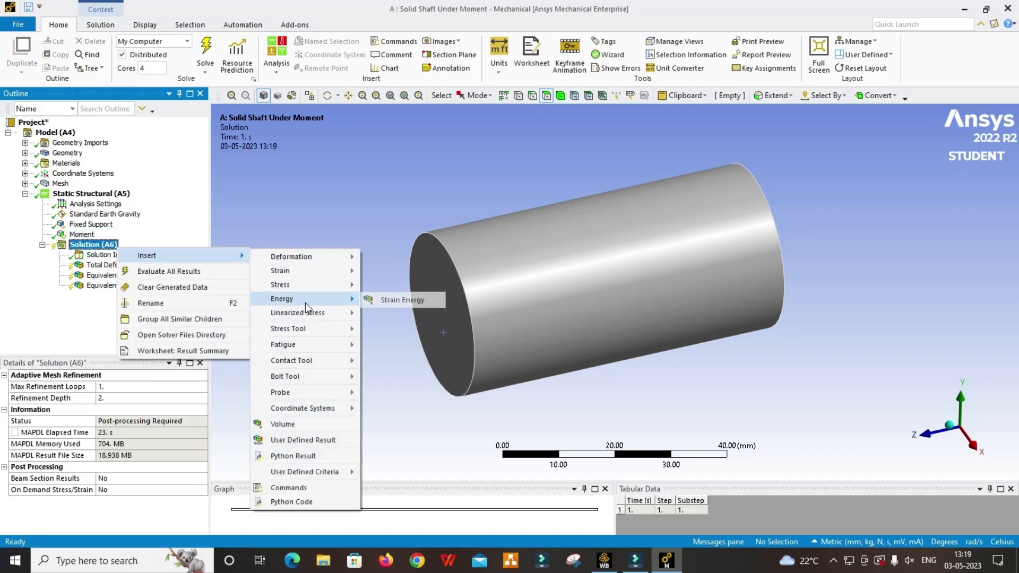
{"action": "left_click", "coordinate": [380, 304]}
Evaluate all results of the Solution
{"action": "left_click", "coordinate": [94, 248]}
{"action": "right_click", "coordinate": [94, 247]}
{"action": "left_click", "coordinate": [132, 271]}
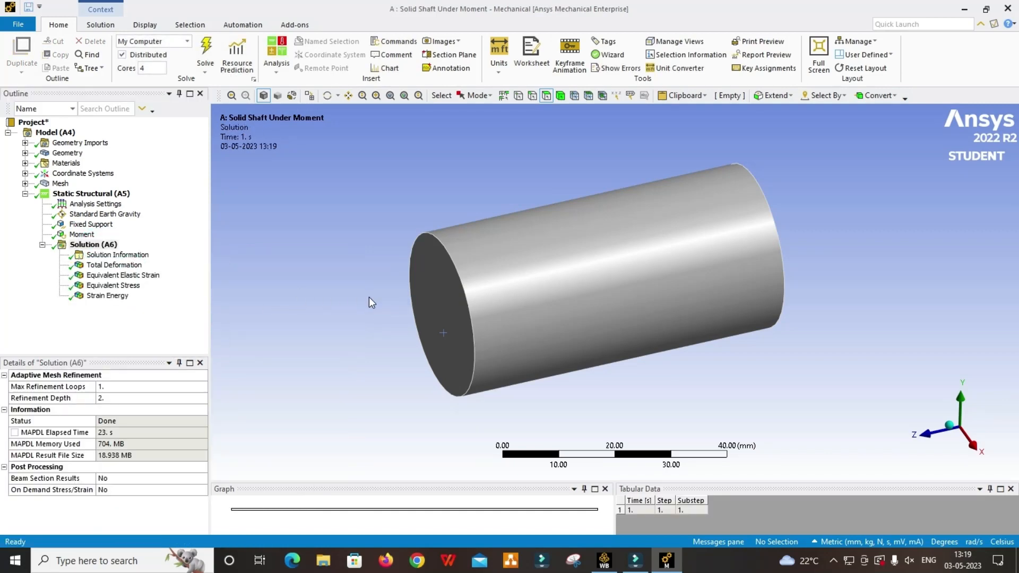
{"action": "middle_click_drag", "start_coordinate": [370, 297], "coordinate": [562, 280]}
Display the Total Deformation contour on the shaft, play its animation and stop it
{"action": "left_click", "coordinate": [131, 267]}
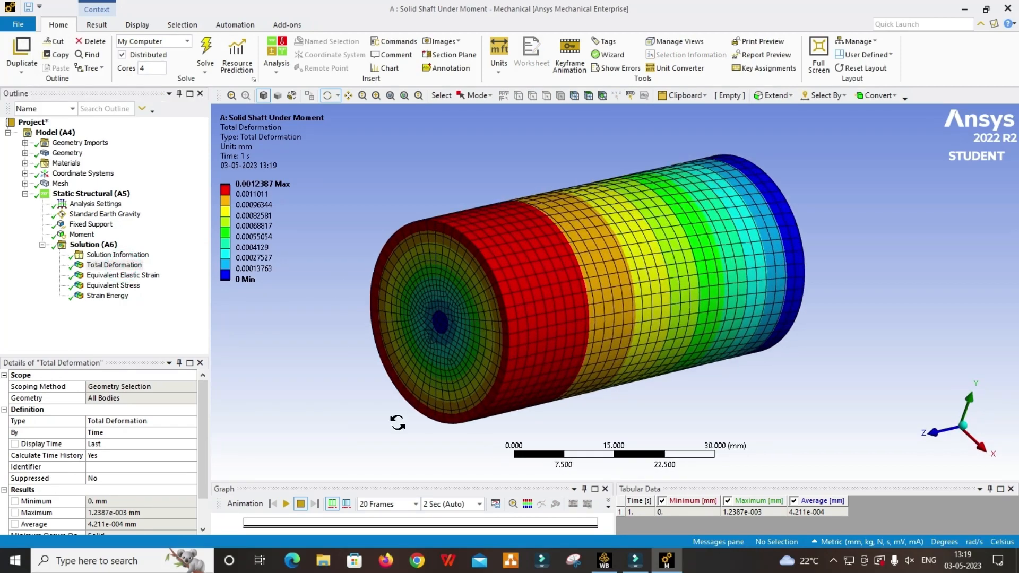
{"action": "left_click", "coordinate": [287, 503]}
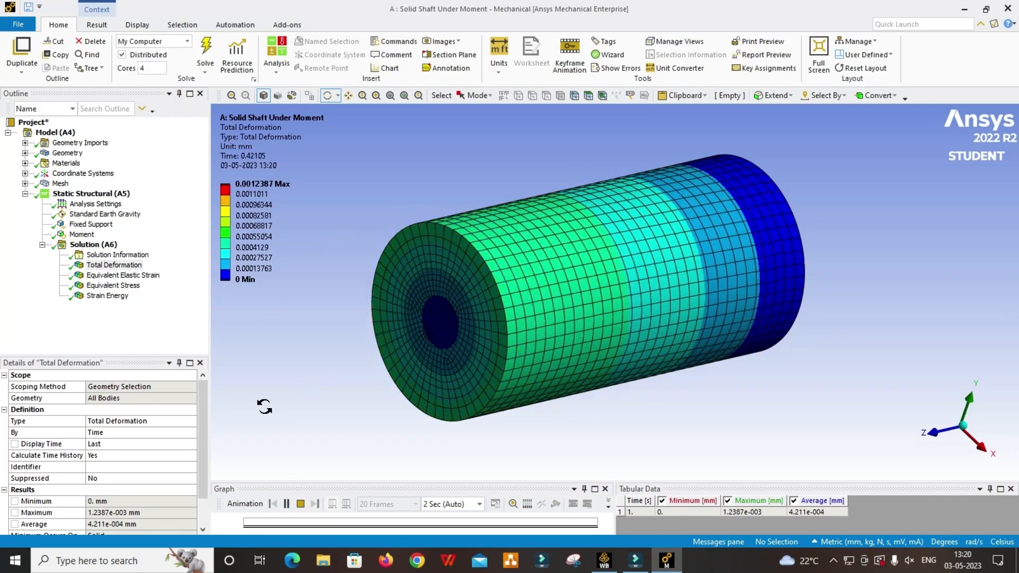
{"action": "left_click", "coordinate": [301, 505]}
{"action": "left_click_drag", "start_coordinate": [347, 379], "coordinate": [319, 373]}
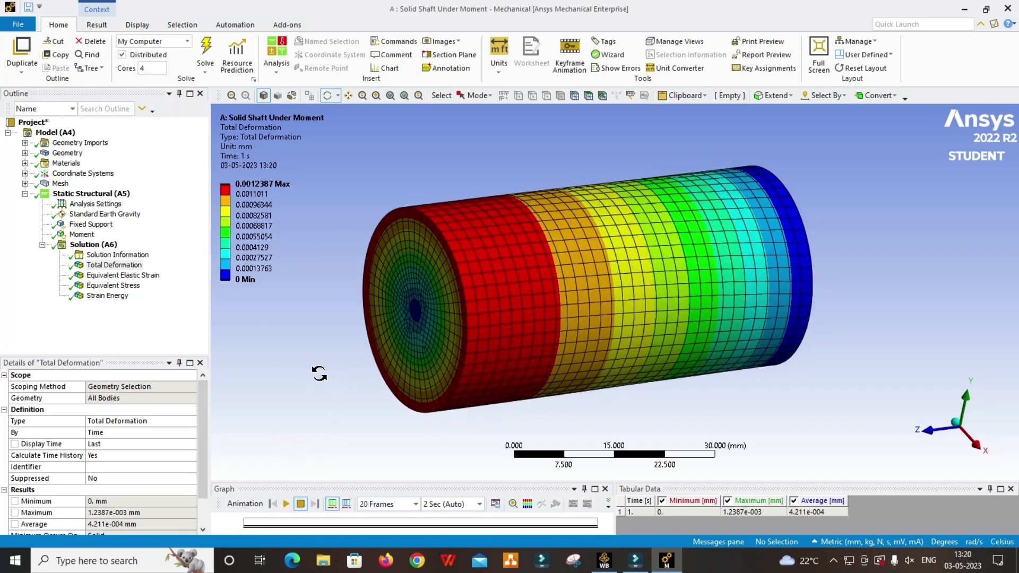
Cut the shaft lengthwise through its axis with a section plane and animate the Total Deformation on the cut
{"action": "left_click", "coordinate": [446, 59]}
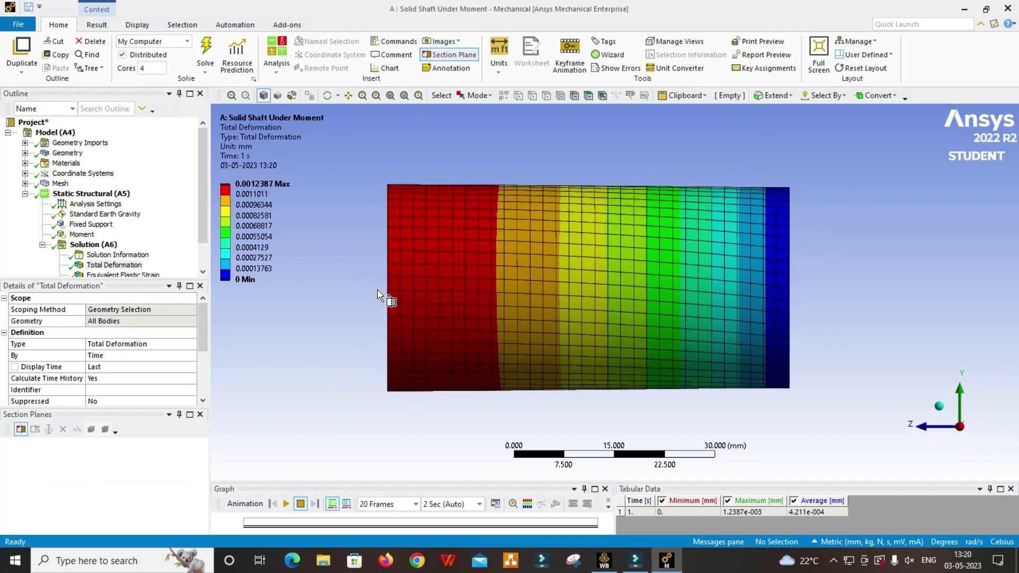
{"action": "left_click_drag", "start_coordinate": [866, 298], "coordinate": [867, 298]}
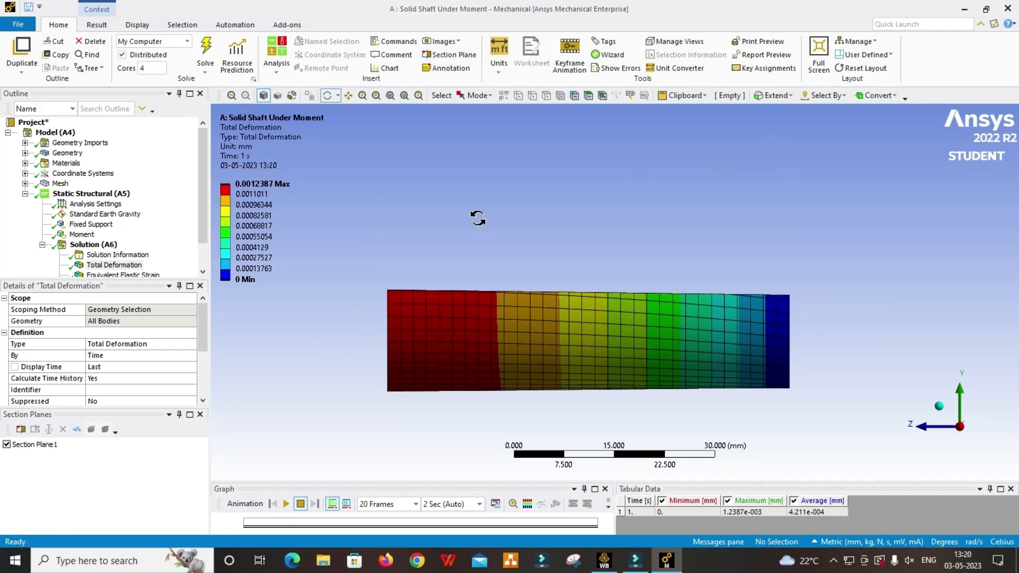
{"action": "left_click_drag", "start_coordinate": [478, 219], "coordinate": [574, 286]}
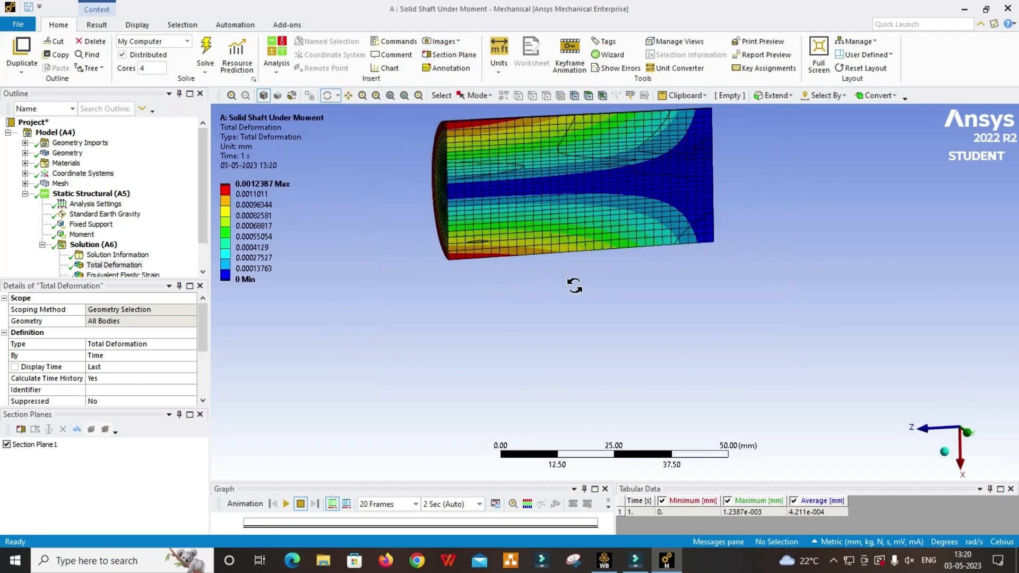
{"action": "middle_click_drag", "start_coordinate": [575, 285], "coordinate": [667, 382], "text": "ctrl"}
{"action": "scroll", "coordinate": [562, 386], "scroll_direction": "up", "scroll_amount": 6}
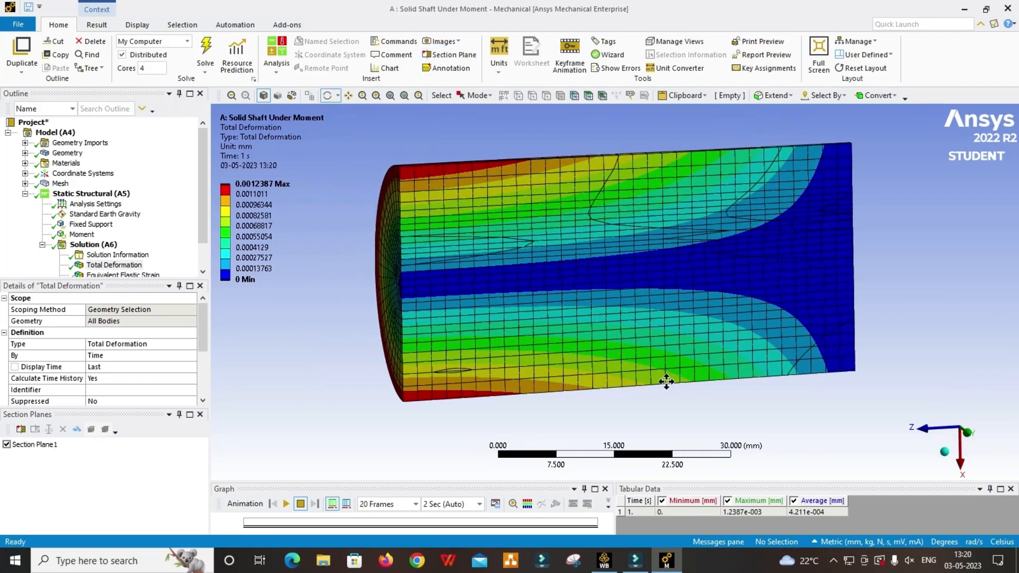
{"action": "left_click", "coordinate": [286, 505]}
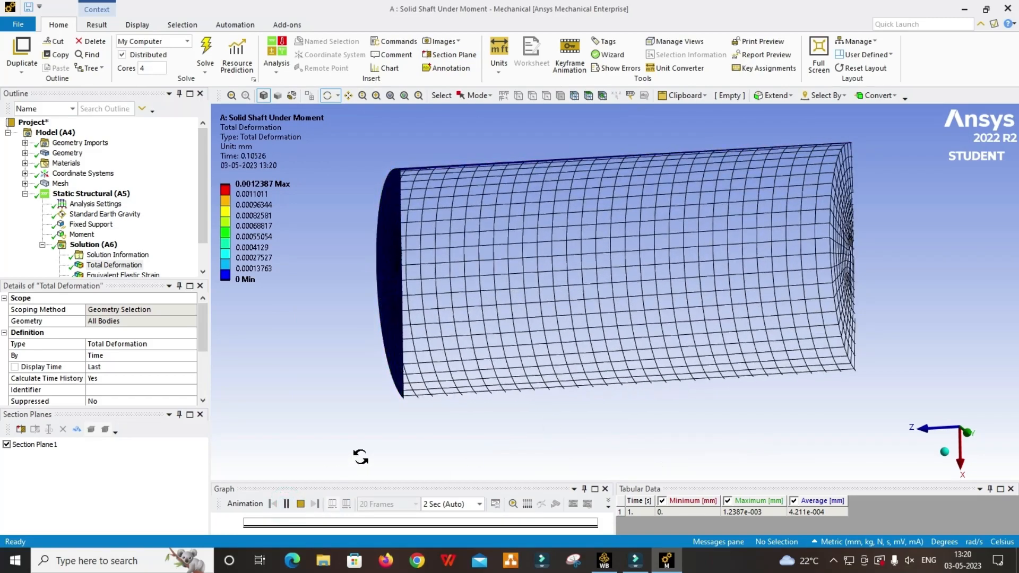
{"action": "left_click", "coordinate": [301, 504]}
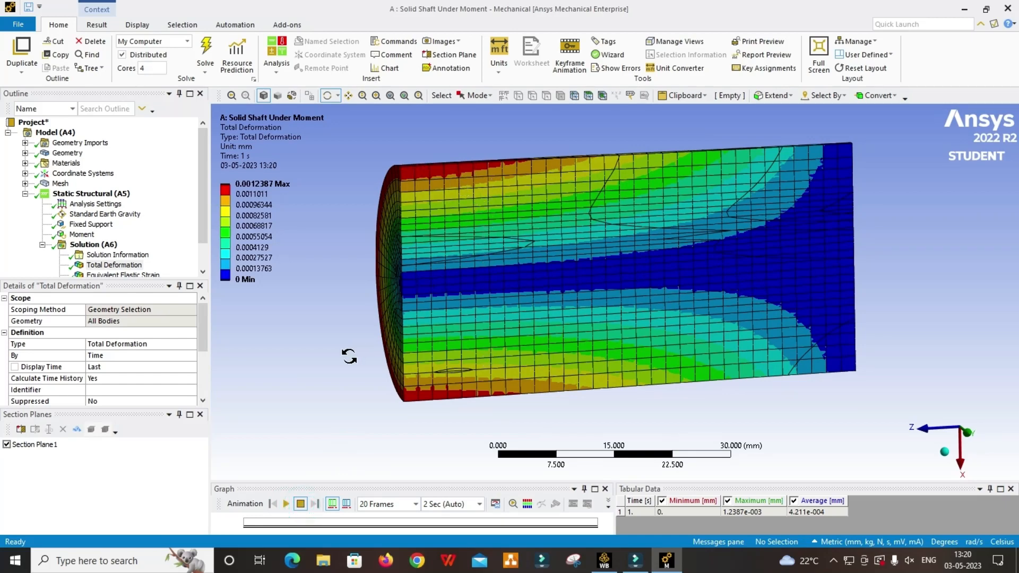
Display the Equivalent Elastic Strain result, turn off the section plane and animate the strain on the full shaft
{"action": "left_click", "coordinate": [139, 275]}
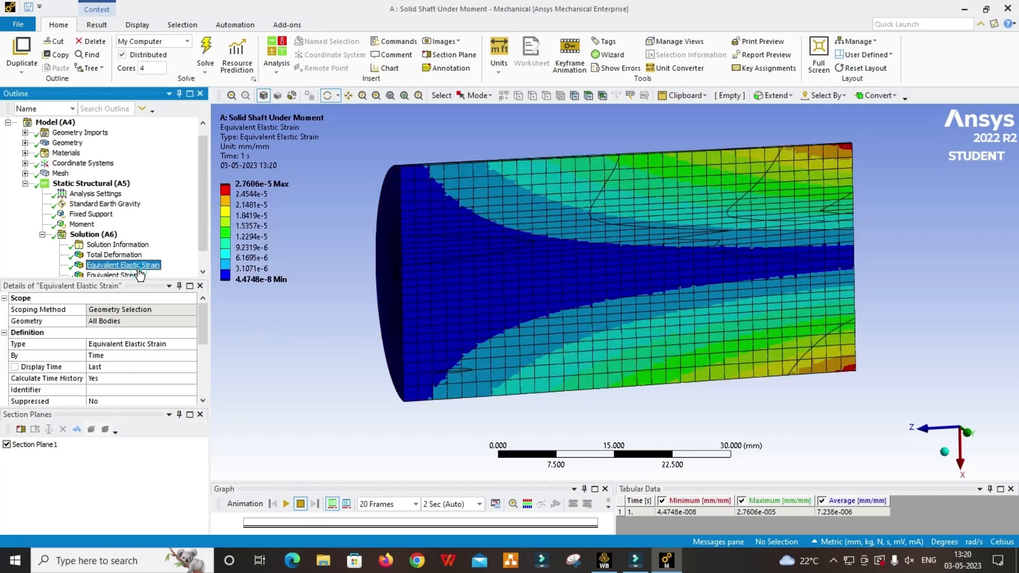
{"action": "scroll", "coordinate": [199, 219], "scroll_direction": "down", "scroll_amount": 1}
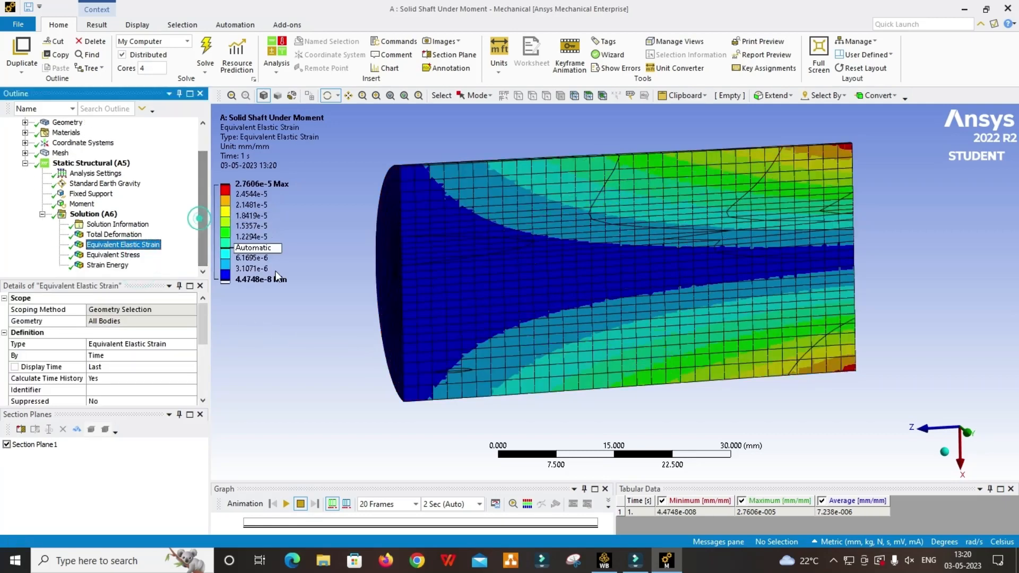
{"action": "left_click", "coordinate": [7, 444]}
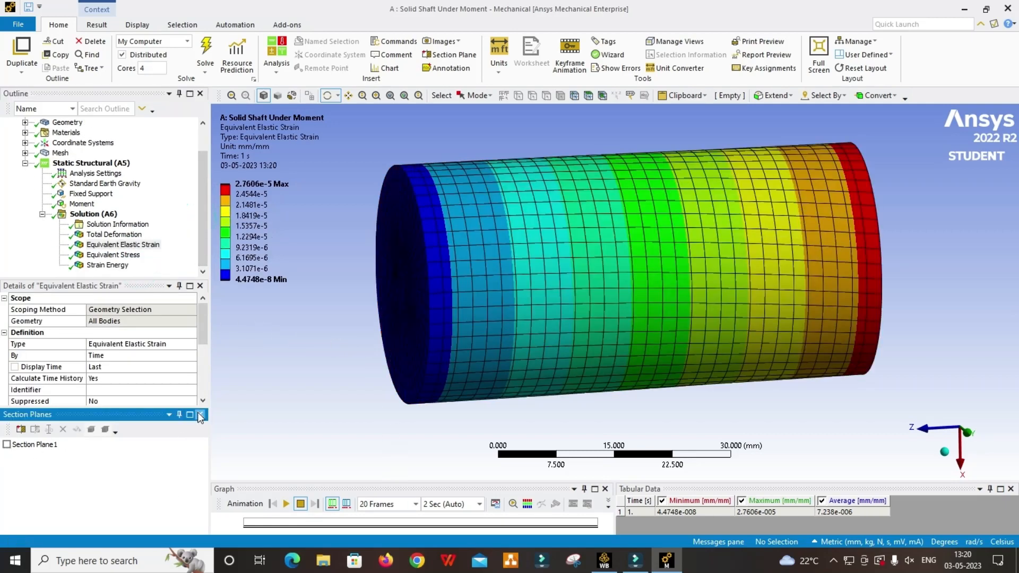
{"action": "left_click", "coordinate": [201, 416]}
{"action": "left_click", "coordinate": [285, 504]}
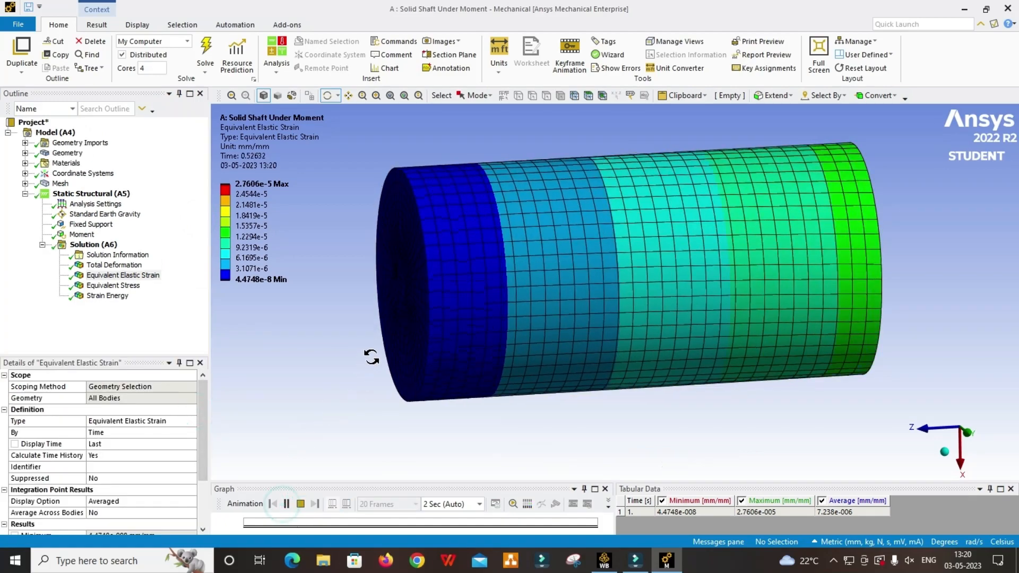
{"action": "left_click_drag", "start_coordinate": [364, 352], "coordinate": [385, 362]}
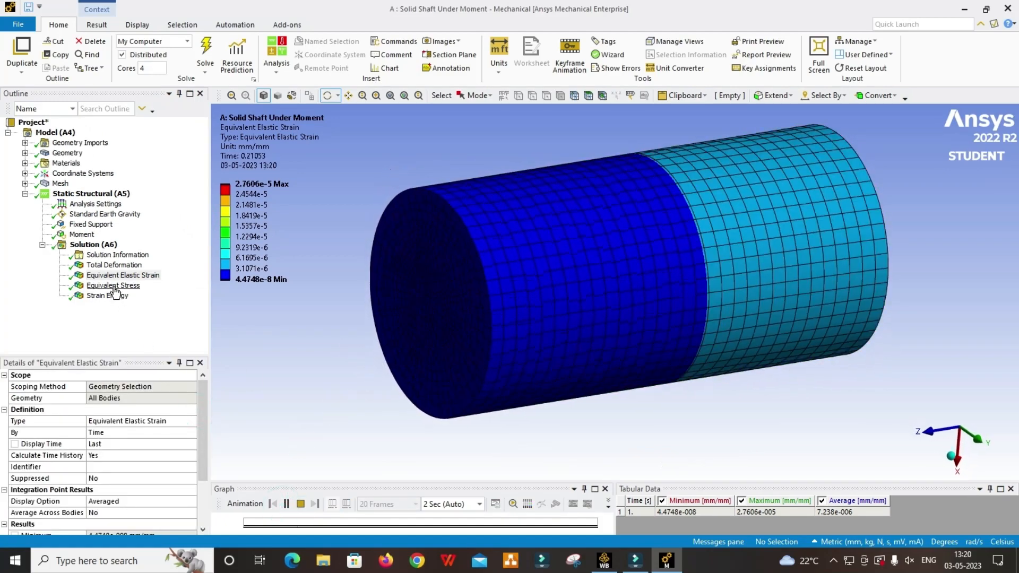
Animate the Equivalent Stress result and cut the shaft lengthwise through its axis with a new section plane
{"action": "left_click", "coordinate": [112, 285]}
{"action": "left_click", "coordinate": [286, 504]}
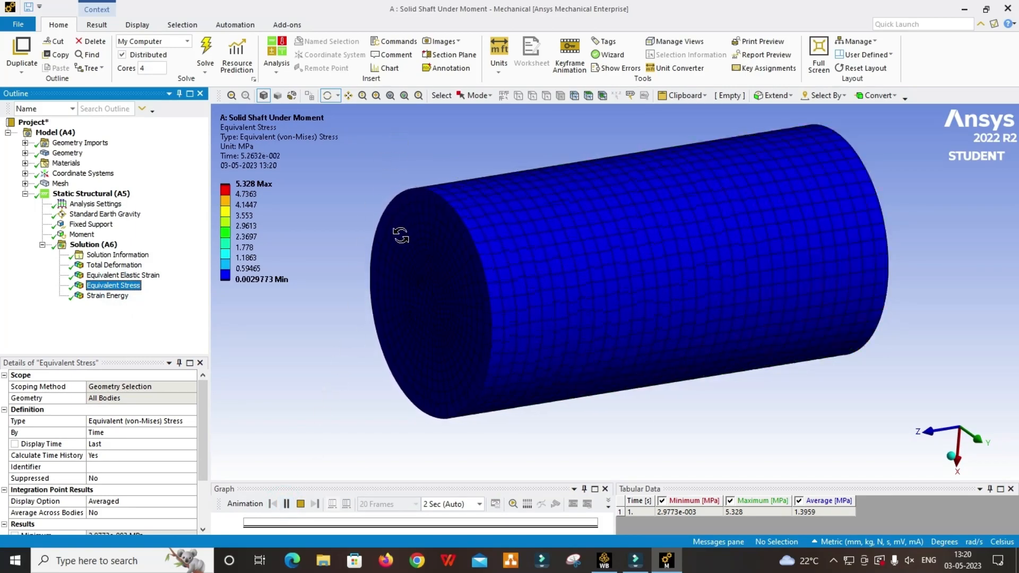
{"action": "left_click", "coordinate": [976, 441]}
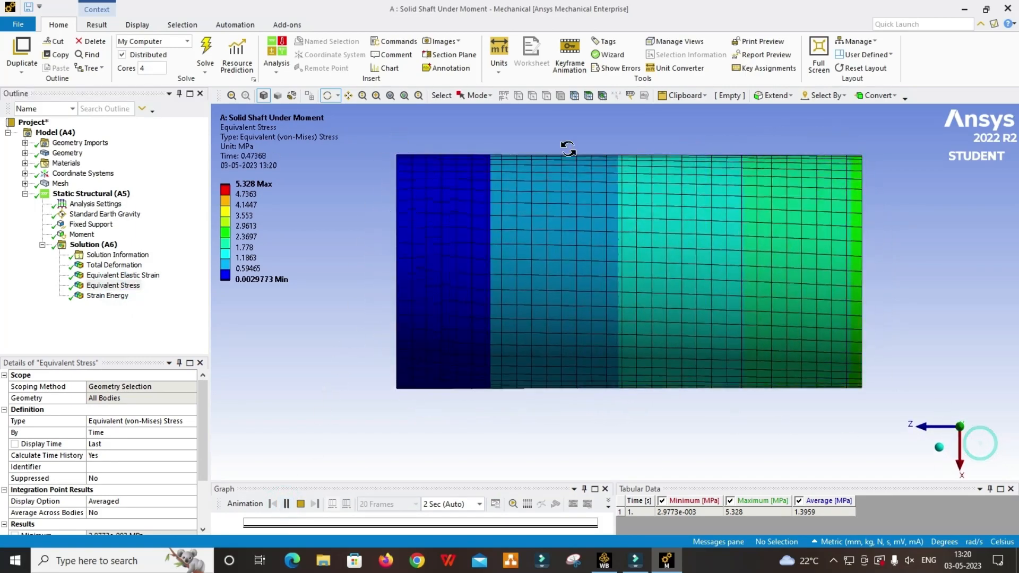
{"action": "left_click", "coordinate": [448, 54]}
{"action": "left_click_drag", "start_coordinate": [365, 263], "coordinate": [887, 278]}
{"action": "middle_click_drag", "start_coordinate": [664, 365], "coordinate": [574, 346]}
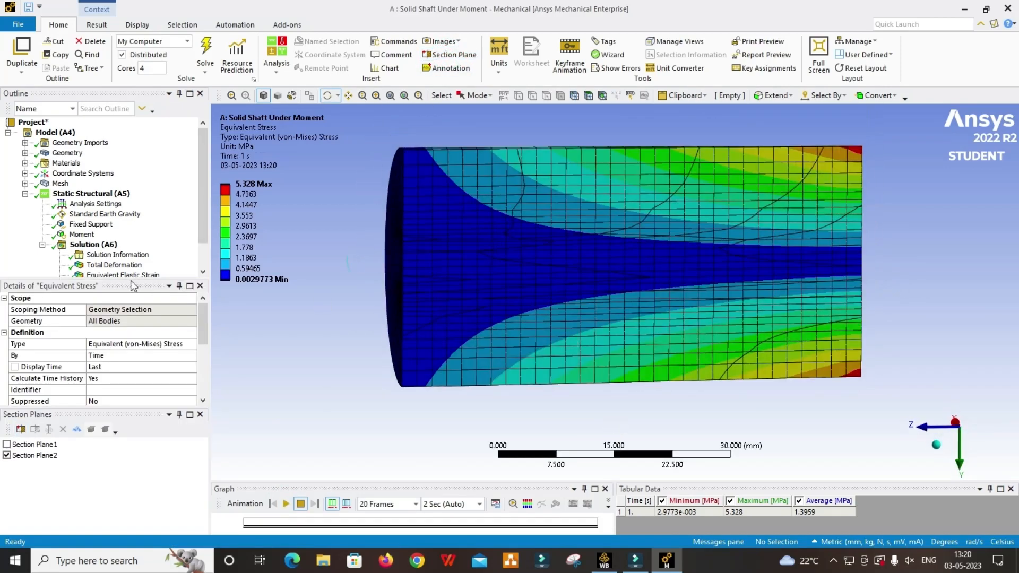
Display the Strain Energy result and animate it on the lengthwise-cut shaft, viewing both the cut and the outer surface
{"action": "scroll", "coordinate": [117, 255], "scroll_direction": "down", "scroll_amount": 1}
{"action": "left_click", "coordinate": [108, 265]}
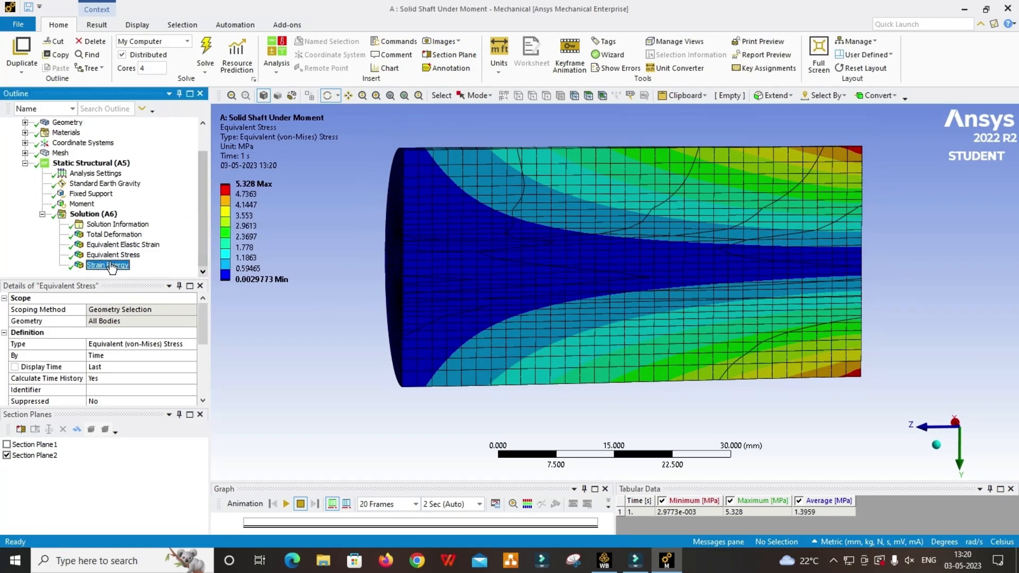
{"action": "middle_click_drag", "start_coordinate": [775, 258], "coordinate": [564, 298]}
{"action": "left_click", "coordinate": [286, 503]}
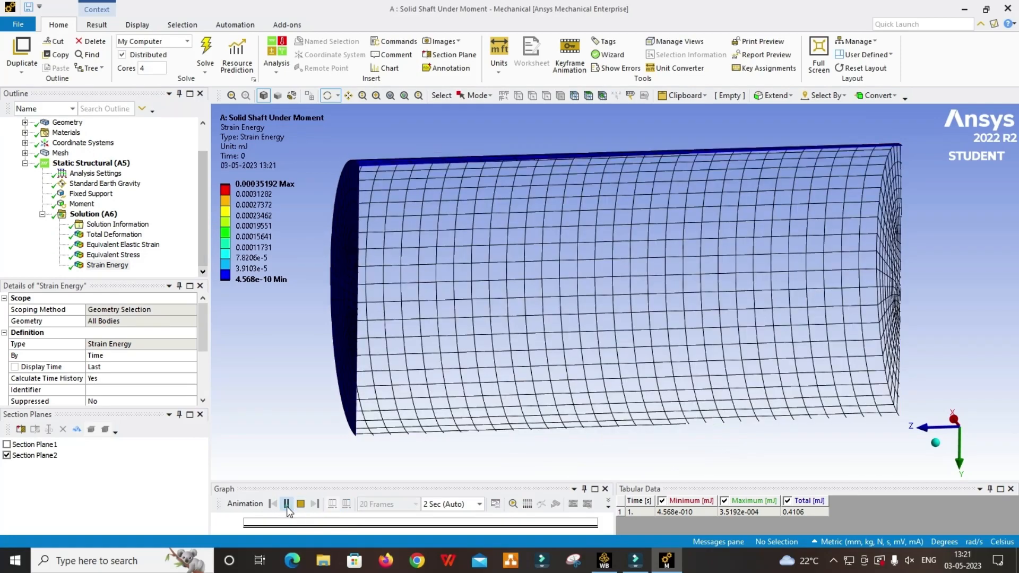
{"action": "middle_click_drag", "start_coordinate": [381, 320], "coordinate": [662, 359]}
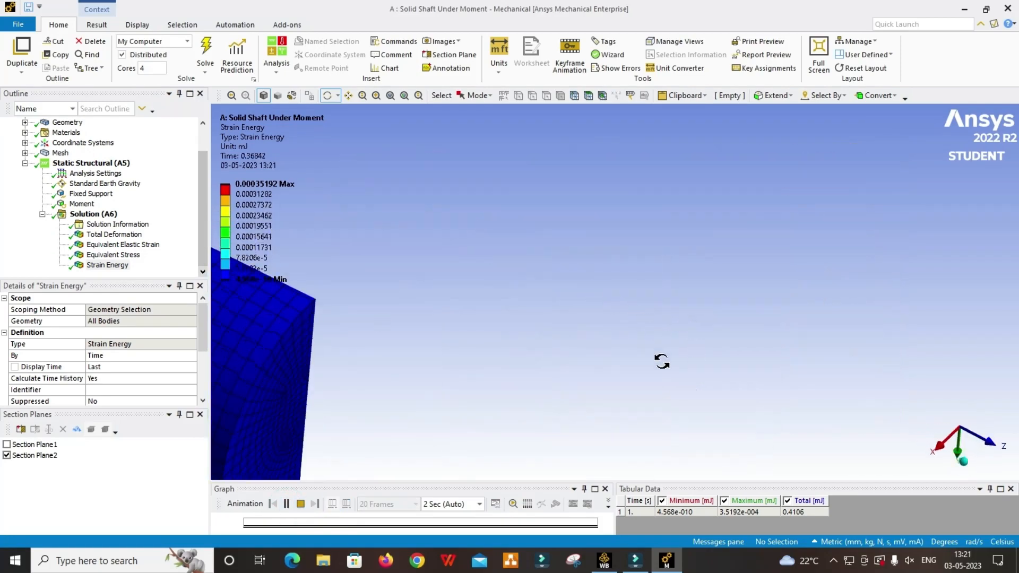
{"action": "middle_click_drag", "start_coordinate": [451, 362], "coordinate": [501, 372], "text": "ctrl"}
{"action": "middle_click_drag", "start_coordinate": [318, 359], "coordinate": [712, 347], "text": "ctrl"}
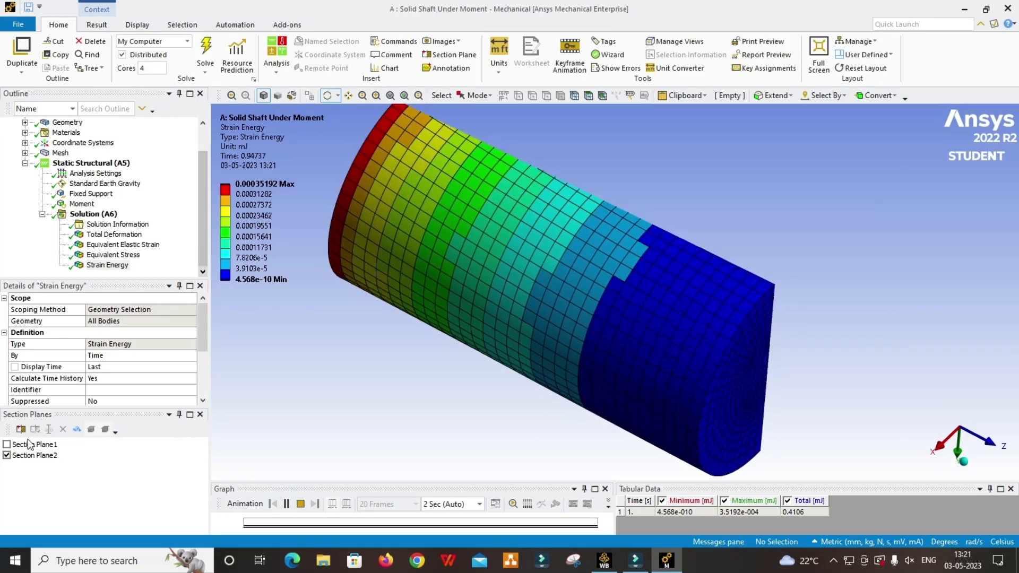
{"action": "left_click", "coordinate": [300, 504]}
Turn off Section Plane2, close the section plane list and inspect the strain energy on the full shaft
{"action": "left_click", "coordinate": [7, 455]}
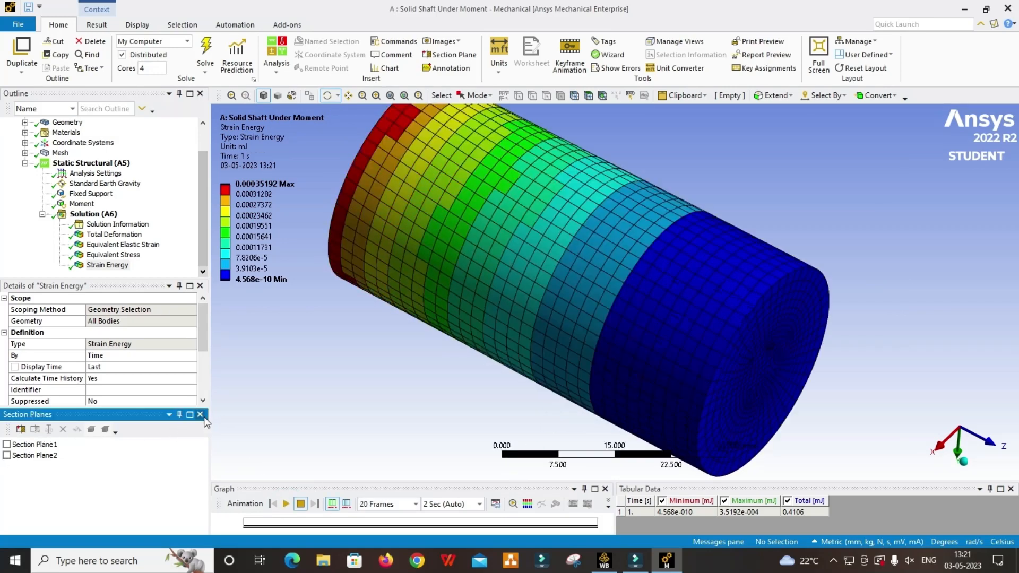
{"action": "left_click", "coordinate": [202, 416]}
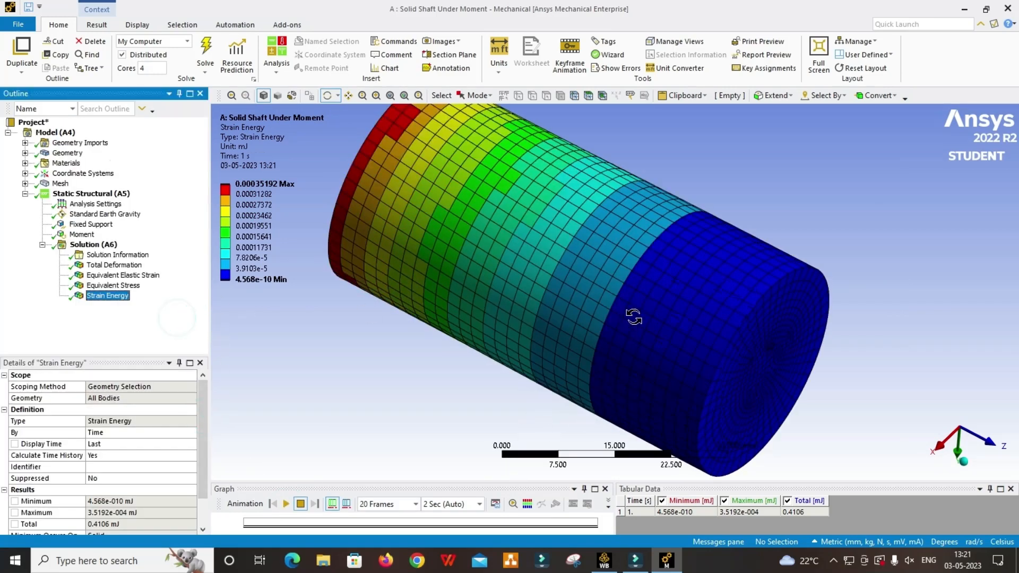
{"action": "left_click_drag", "start_coordinate": [633, 316], "coordinate": [414, 313]}
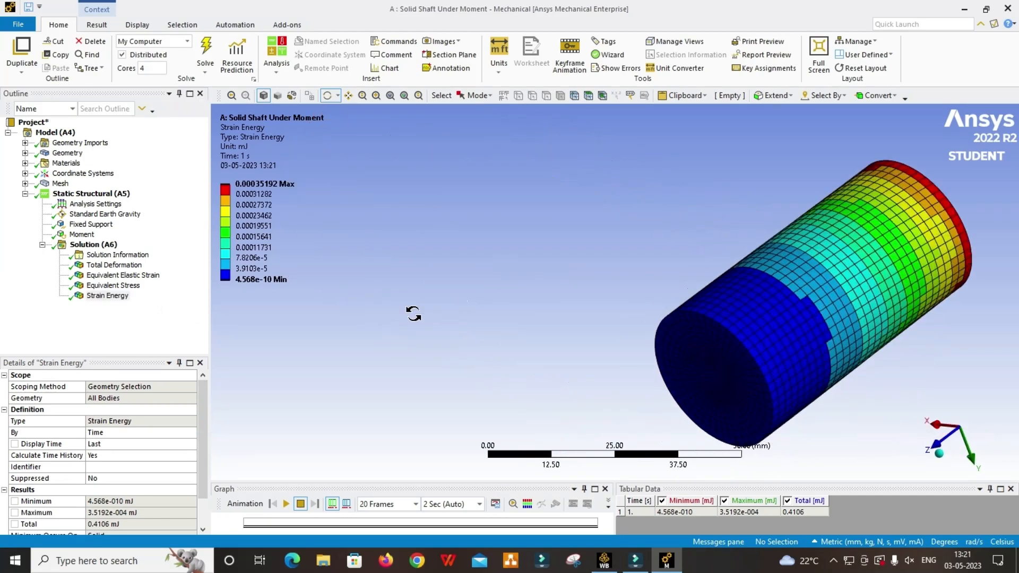
Display the Total Deformation result on the full shaft and inspect it from the free end
{"action": "left_click", "coordinate": [114, 265]}
{"action": "left_click_drag", "start_coordinate": [372, 340], "coordinate": [392, 308]}
{"action": "scroll", "coordinate": [616, 279], "scroll_direction": "up", "scroll_amount": 4}
{"action": "middle_click_drag", "start_coordinate": [625, 279], "coordinate": [570, 302], "text": "ctrl"}
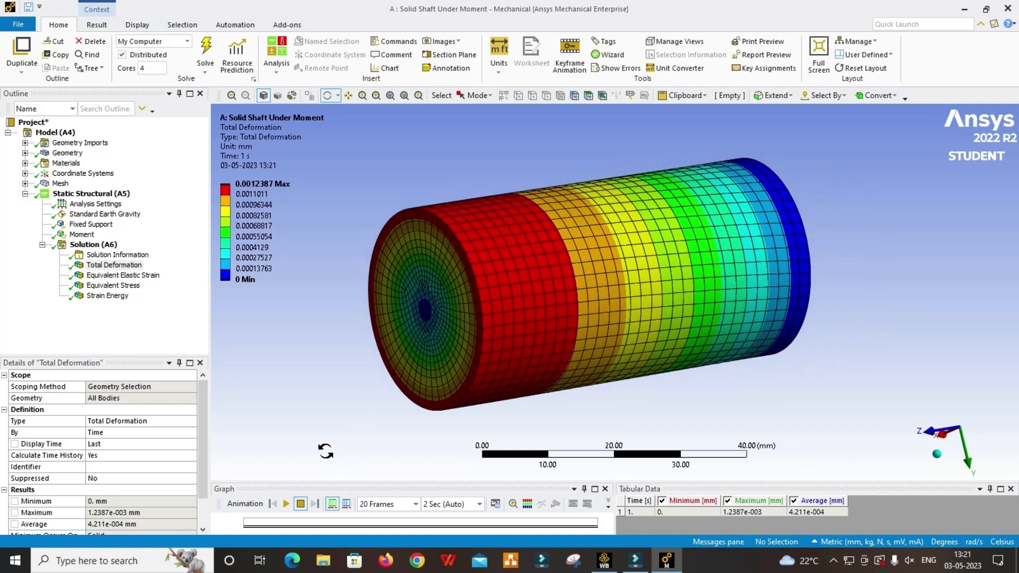
Add a Volume result for all bodies to the solution, evaluate it and display its contour
{"action": "left_click", "coordinate": [91, 245]}
{"action": "right_click", "coordinate": [91, 245]}
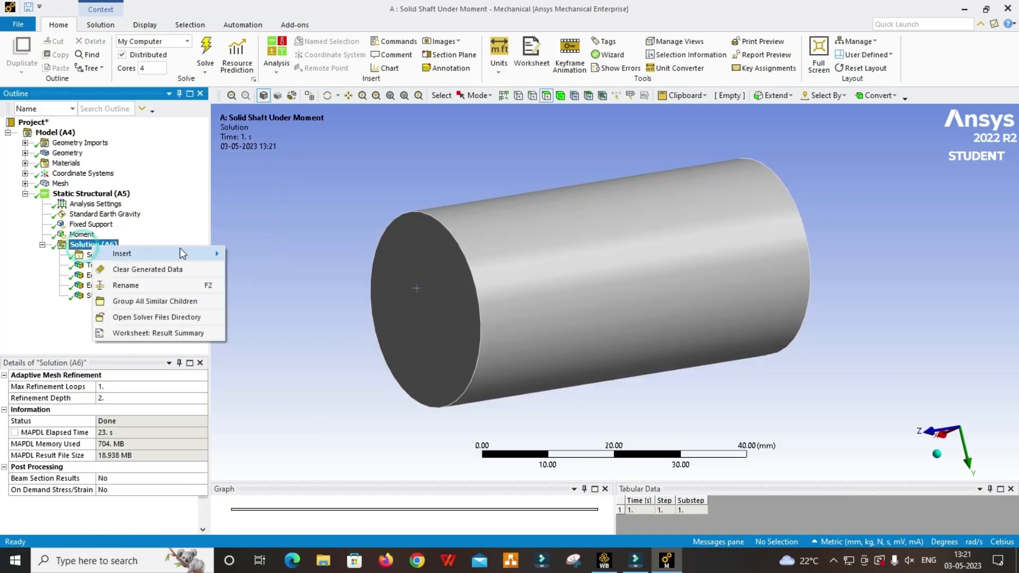
{"action": "mouse_move", "coordinate": [180, 252]}
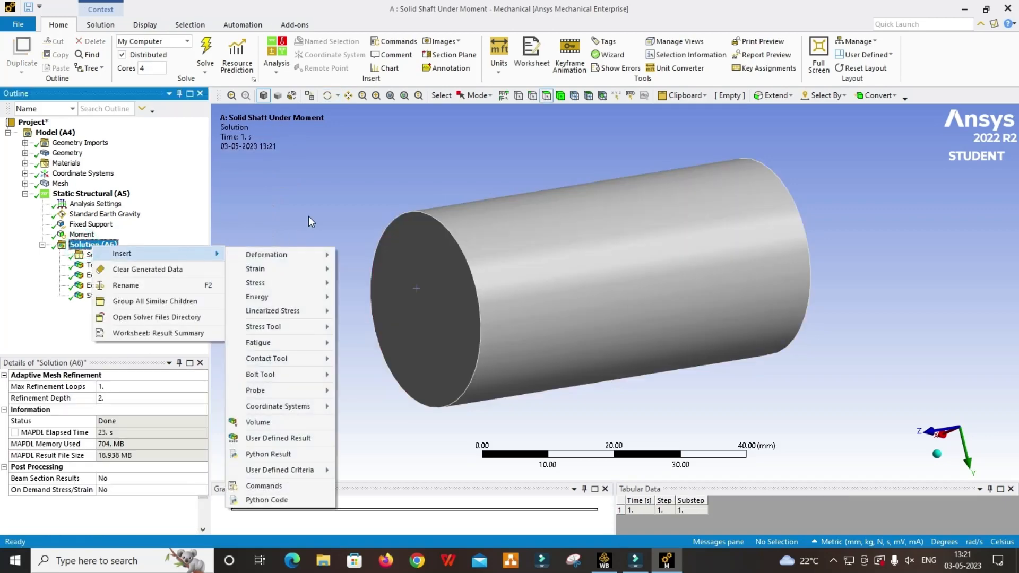
{"action": "left_click", "coordinate": [282, 420]}
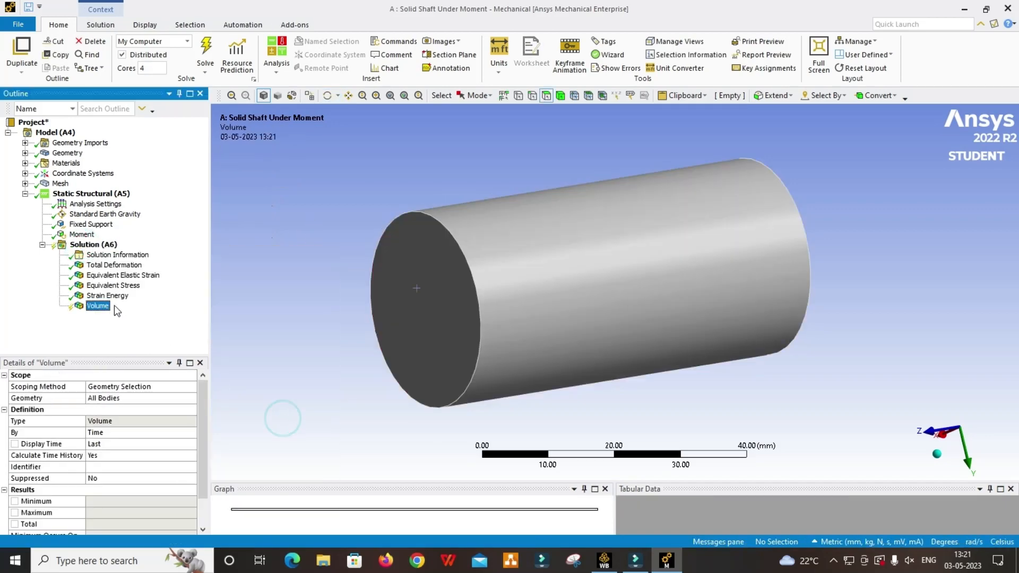
{"action": "left_click", "coordinate": [94, 245]}
{"action": "right_click", "coordinate": [94, 245]}
{"action": "left_click", "coordinate": [130, 262]}
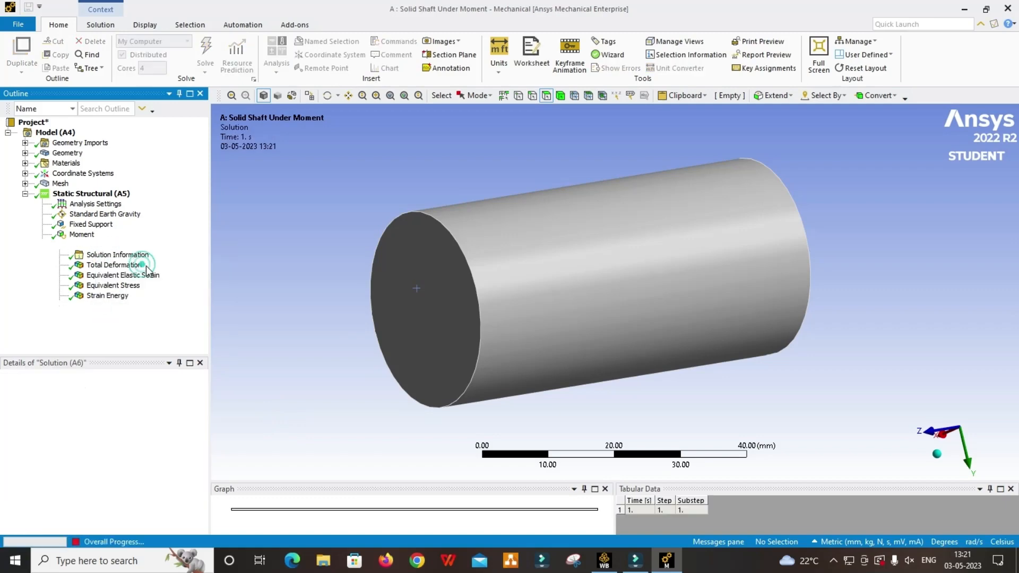
{"action": "left_click", "coordinate": [98, 307]}
Play the Volume result animation on the shaft and stop it
{"action": "middle_click_drag", "start_coordinate": [458, 299], "coordinate": [351, 464]}
{"action": "left_click", "coordinate": [289, 504]}
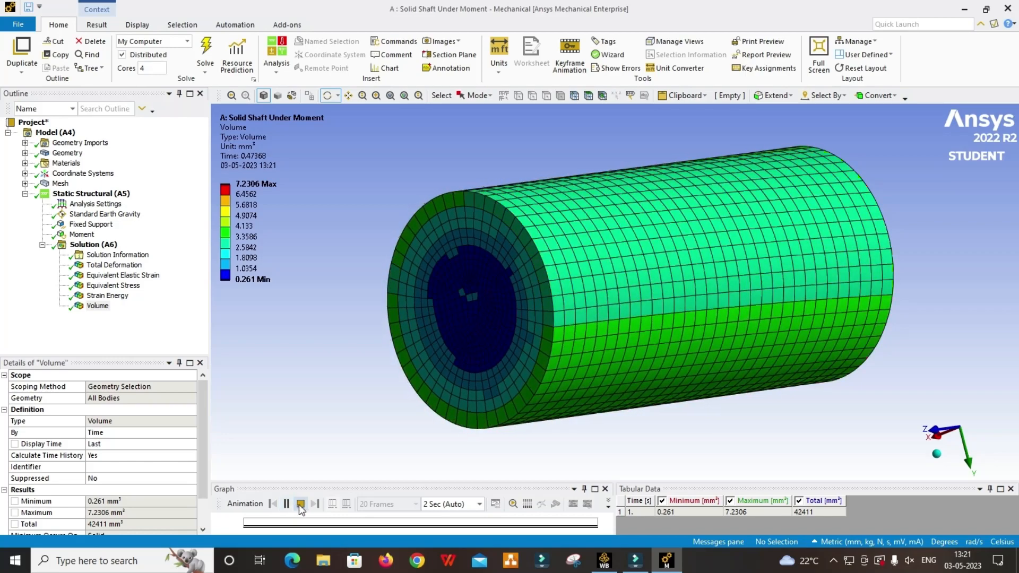
{"action": "left_click", "coordinate": [300, 504]}
{"action": "left_click", "coordinate": [97, 308]}
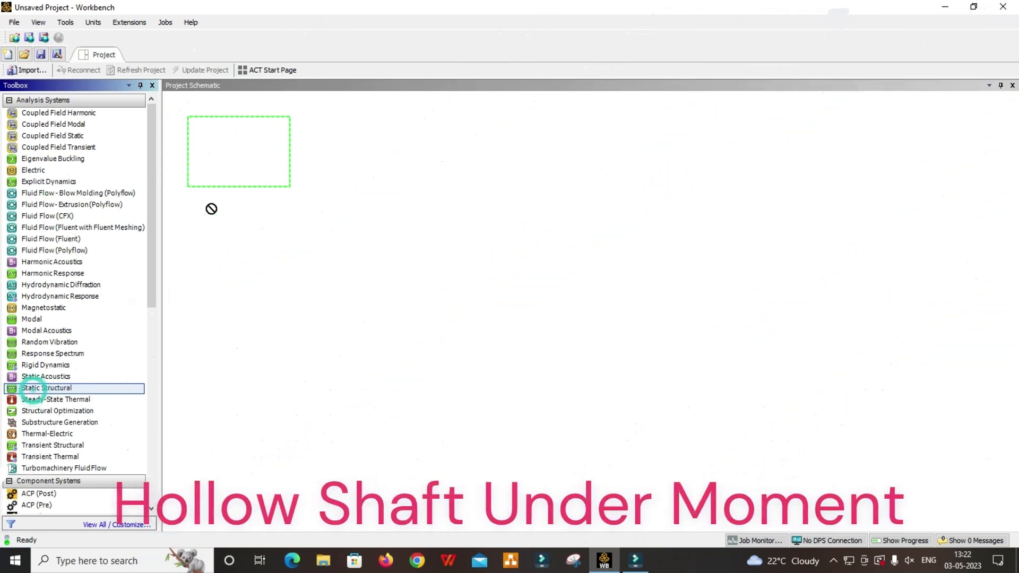
In Workbench, add a Static Structural system to the empty project and name it "Hollow Shaft uner Loading"
{"action": "left_click_drag", "start_coordinate": [209, 207], "coordinate": [226, 162]}
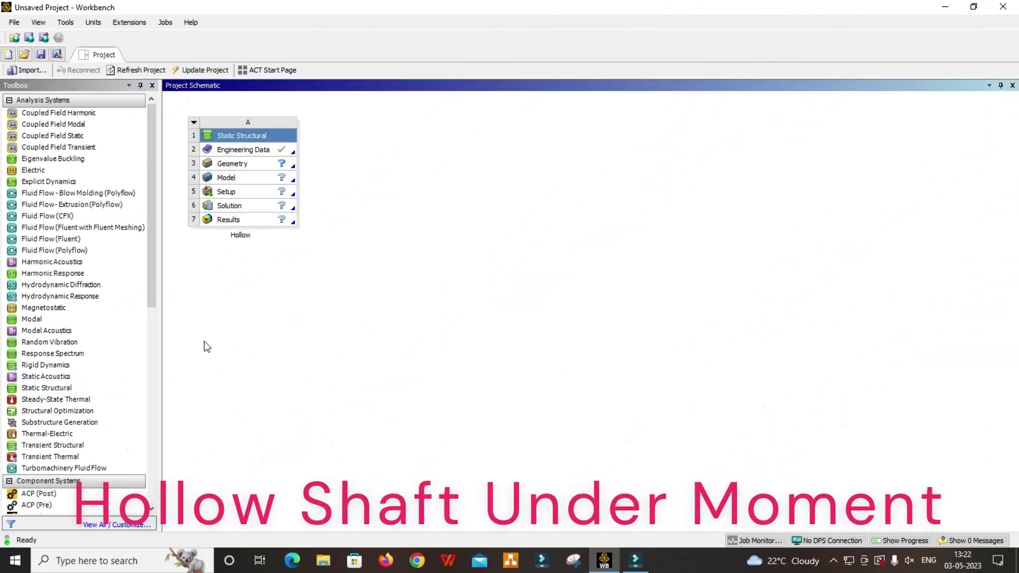
{"action": "type", "text": "Hollow Shaft uner Loading"}
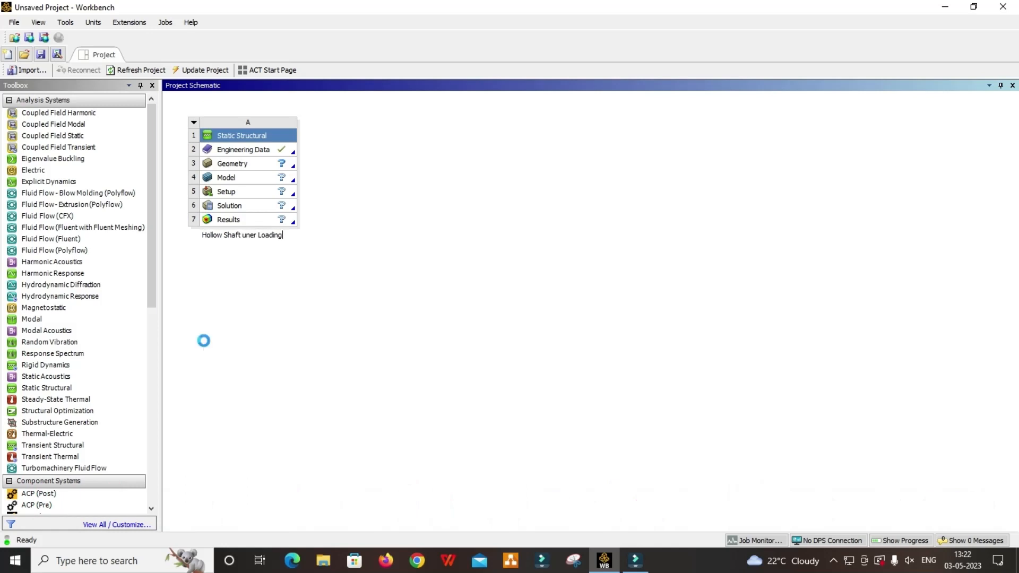
{"action": "key", "text": "Return"}
Rename the Static Structural system as "Hollow Shaft under moment"
{"action": "right_click", "coordinate": [248, 152]}
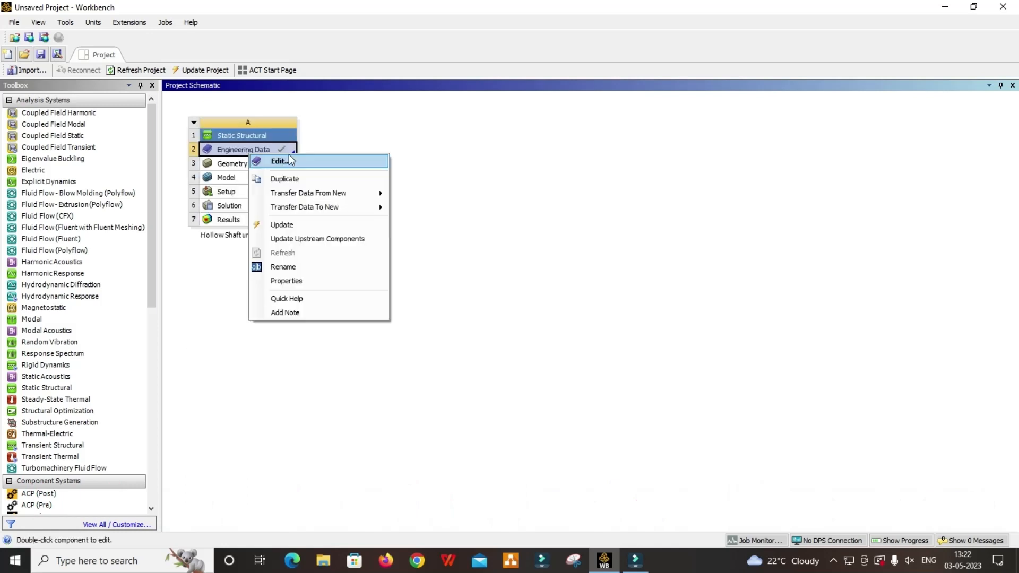
{"action": "double_click", "coordinate": [240, 236]}
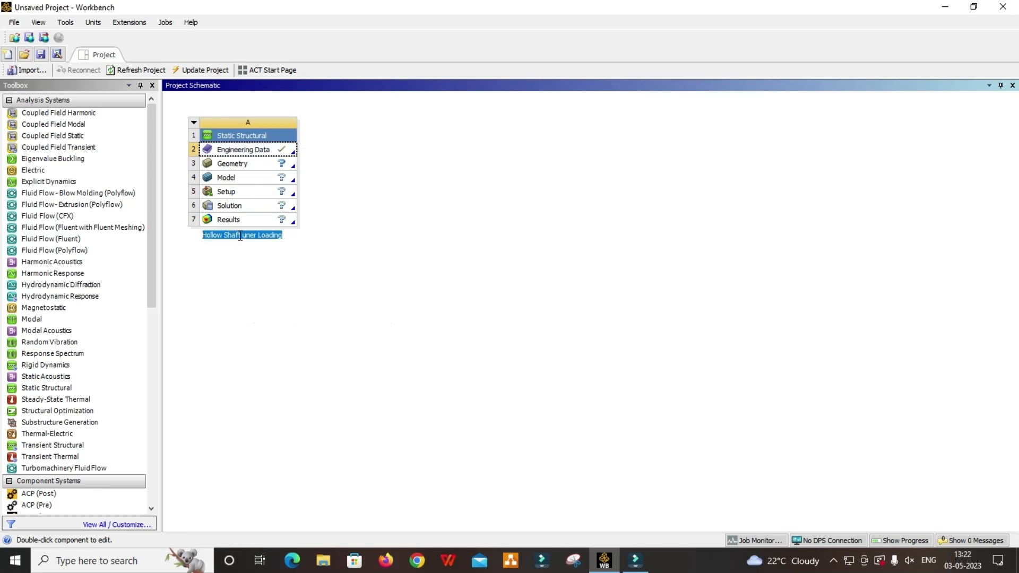
{"action": "left_click", "coordinate": [285, 239]}
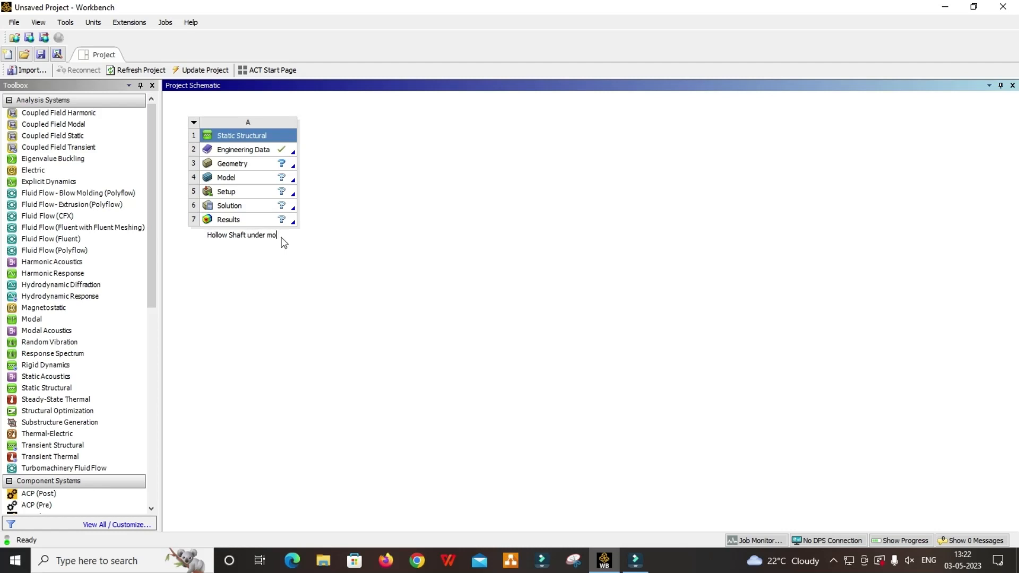
{"action": "type", "text": "t"}
{"action": "key", "text": "Return"}
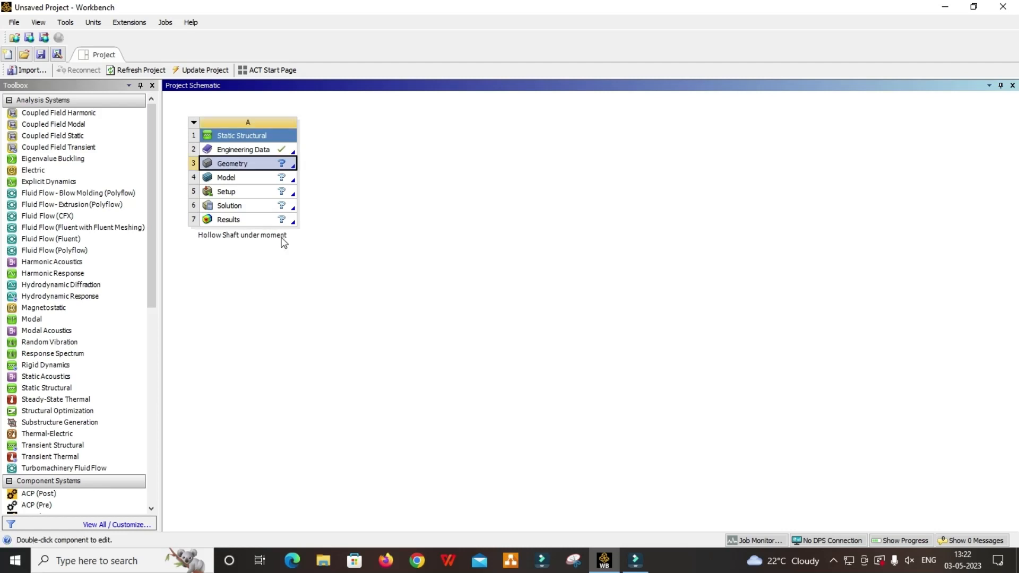
Add Stainless Steel from General Materials to the system's Engineering Data and return to the project schematic
{"action": "right_click", "coordinate": [245, 149]}
{"action": "left_click", "coordinate": [275, 158]}
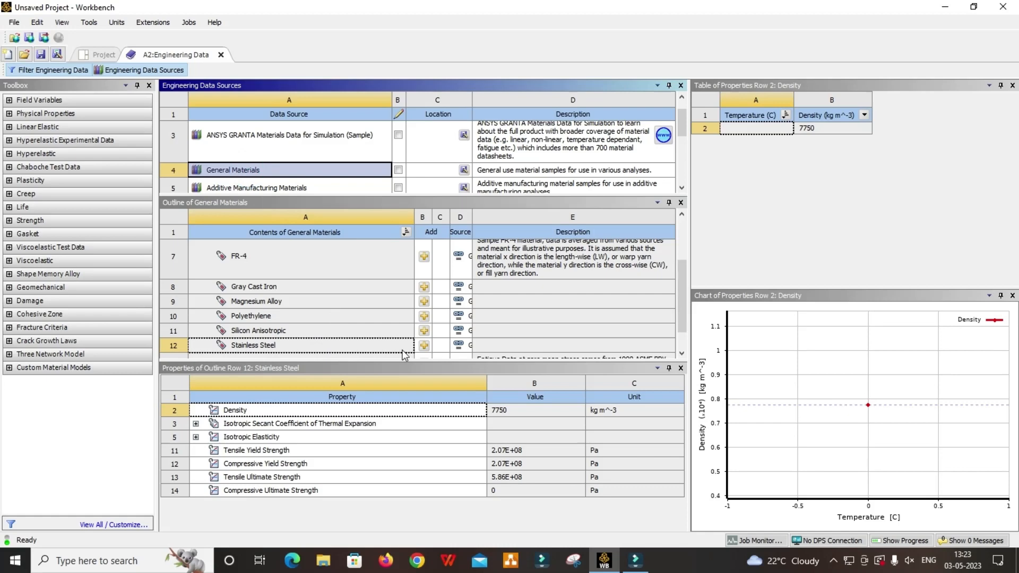
{"action": "left_click", "coordinate": [424, 345]}
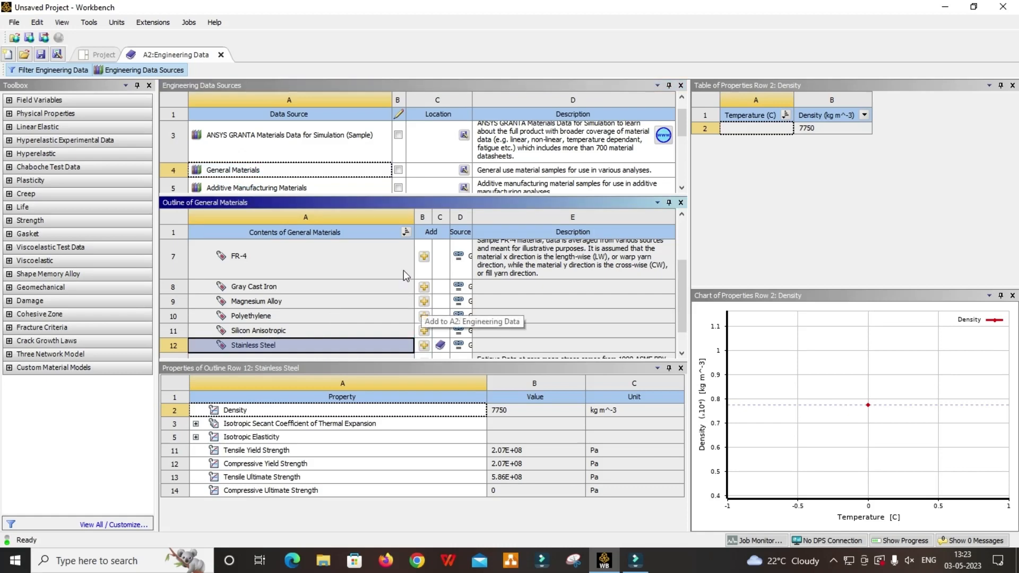
{"action": "left_click", "coordinate": [221, 55]}
Open the system's geometry in DesignModeler and set the length unit to millimeter
{"action": "left_click", "coordinate": [248, 164]}
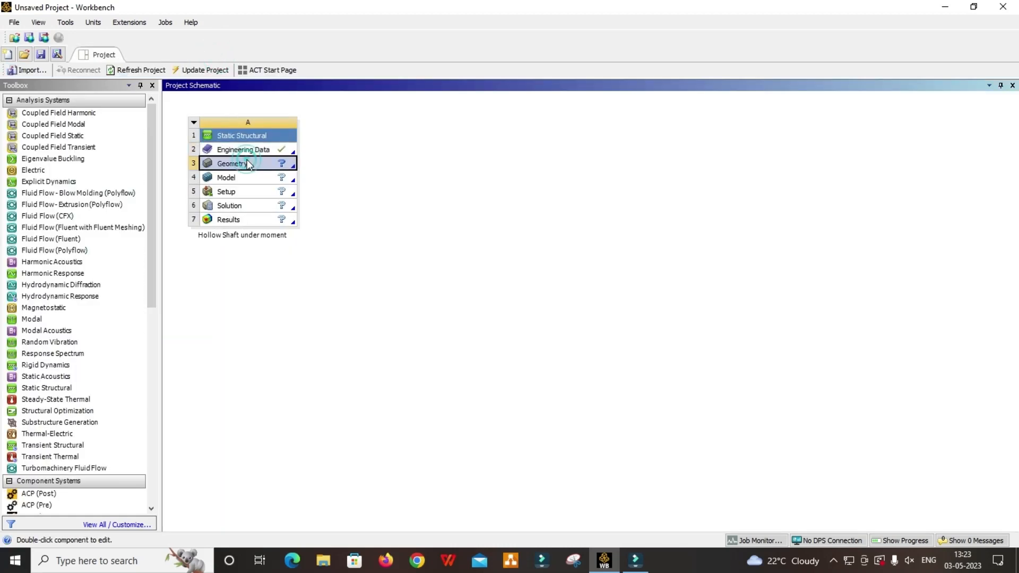
{"action": "right_click", "coordinate": [264, 169]}
{"action": "left_click", "coordinate": [276, 169]}
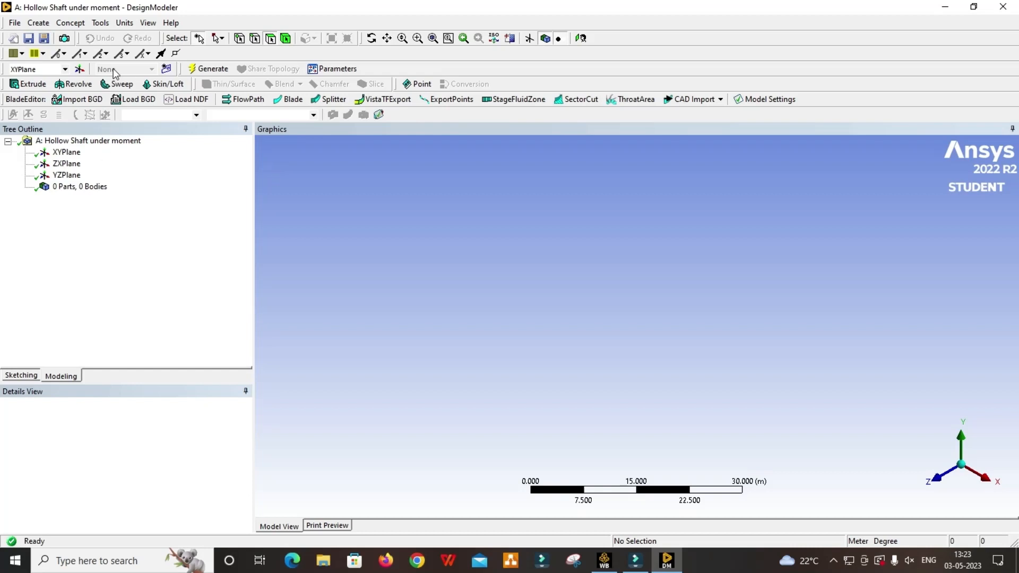
{"action": "left_click", "coordinate": [124, 23]}
{"action": "left_click", "coordinate": [142, 64]}
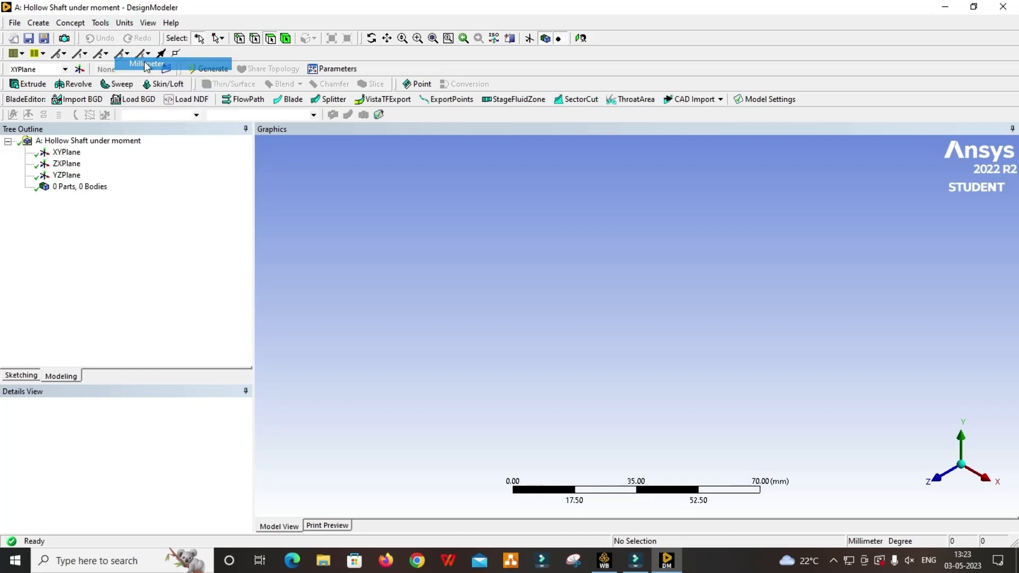
Sketch two concentric circles at the XY plane's origin, about 59 mm and 40 mm in diameter
{"action": "left_click", "coordinate": [64, 153]}
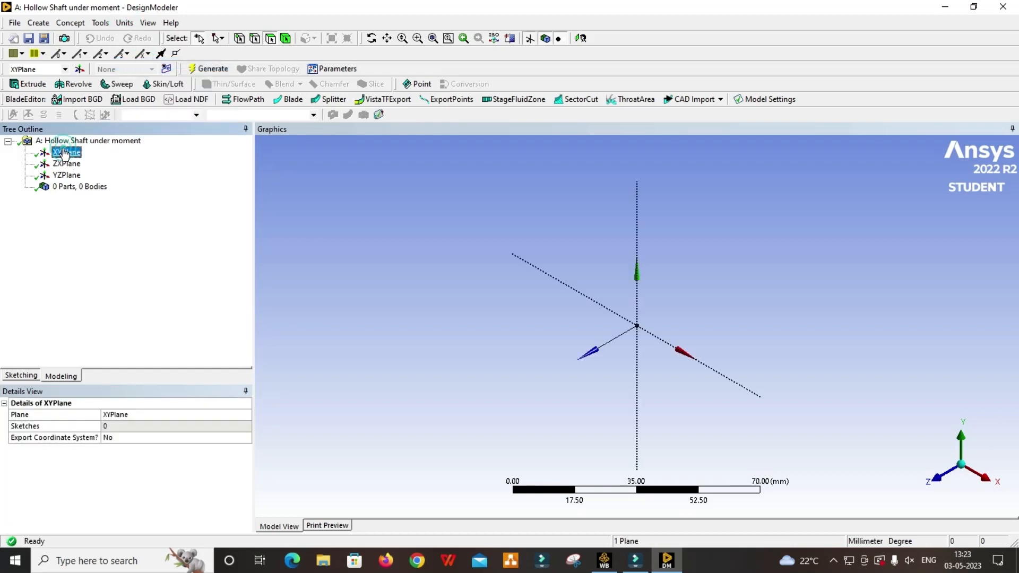
{"action": "left_click", "coordinate": [19, 377]}
{"action": "left_click", "coordinate": [35, 248]}
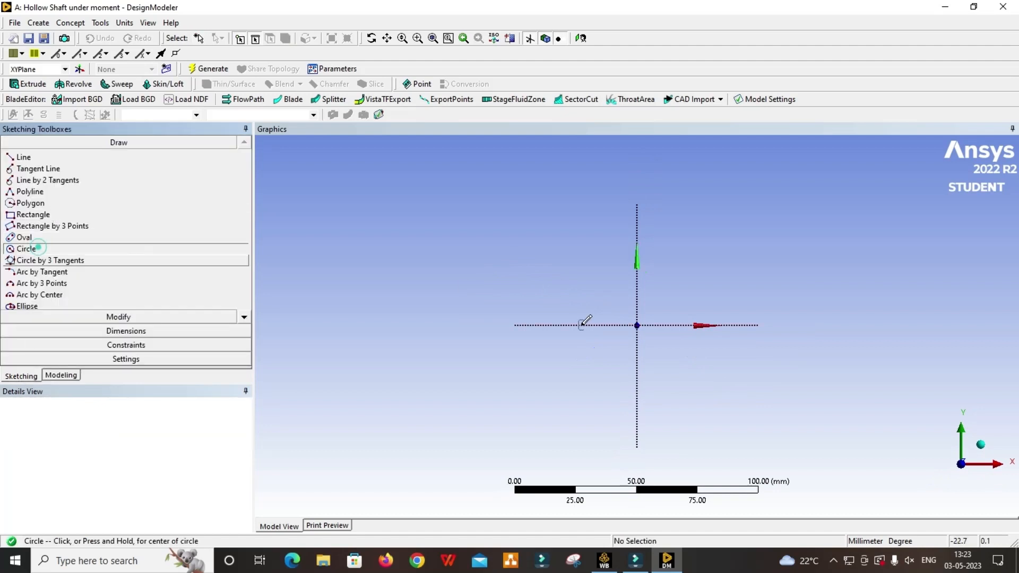
{"action": "left_click", "coordinate": [637, 325]}
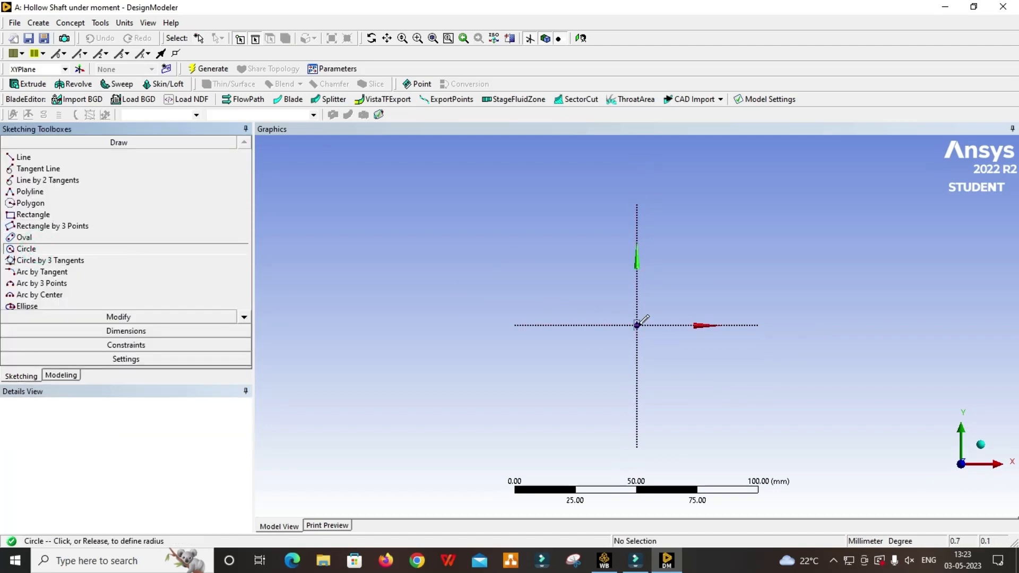
{"action": "left_click", "coordinate": [678, 267]}
{"action": "left_click", "coordinate": [637, 325]}
{"action": "left_click", "coordinate": [671, 291]}
Dimension the diameters of the outer and inner circles, placing one dimension on each side of the sketch
{"action": "left_click", "coordinate": [126, 331]}
{"action": "left_click", "coordinate": [584, 274]}
{"action": "left_click", "coordinate": [496, 234]}
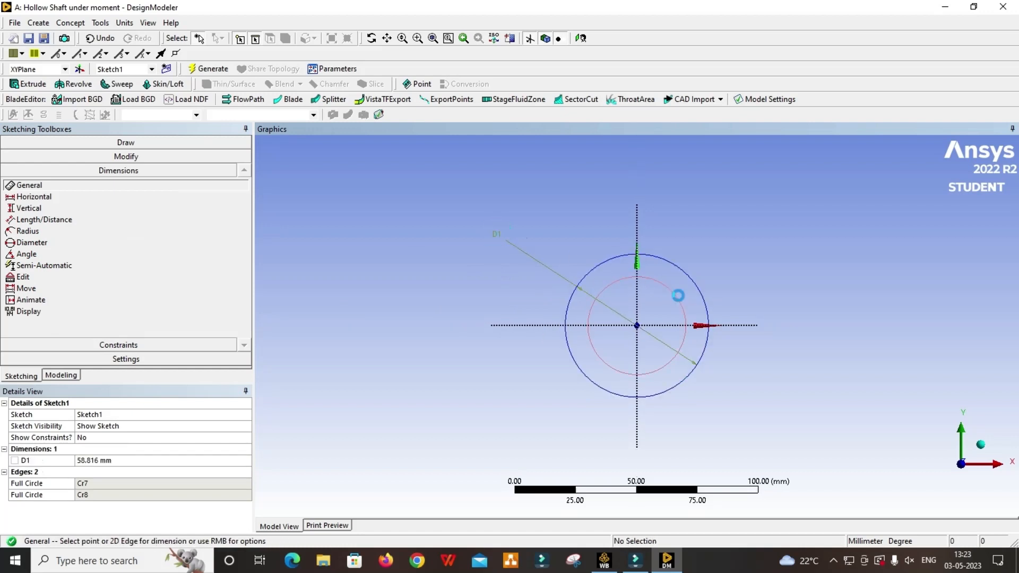
{"action": "left_click", "coordinate": [726, 235]}
Set the outer circle's diameter to 30 mm and the inner circle's diameter to 12 mm
{"action": "left_click", "coordinate": [123, 461]}
{"action": "type", "text": "30"}
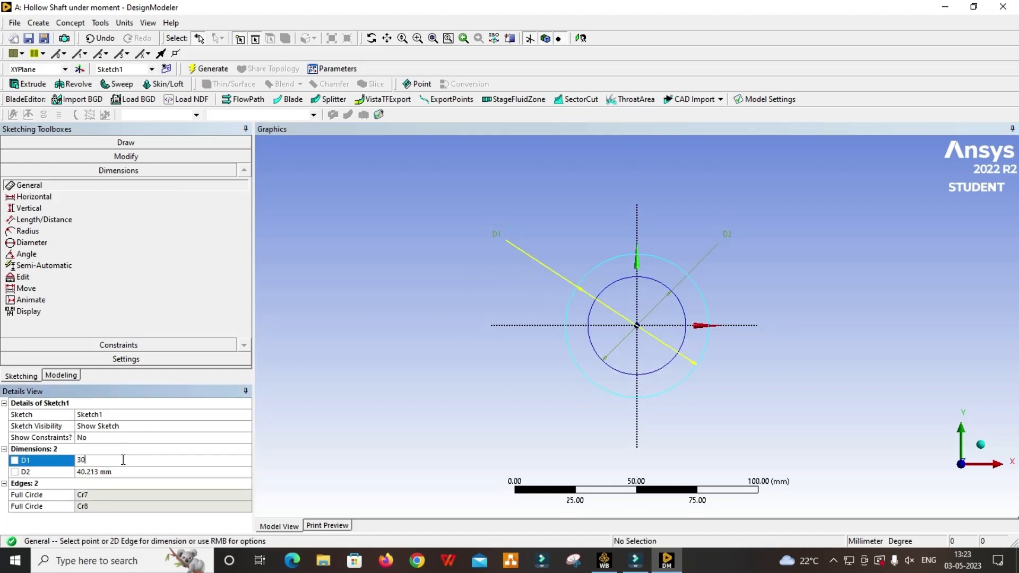
{"action": "key", "text": "Return"}
{"action": "left_click", "coordinate": [115, 472]}
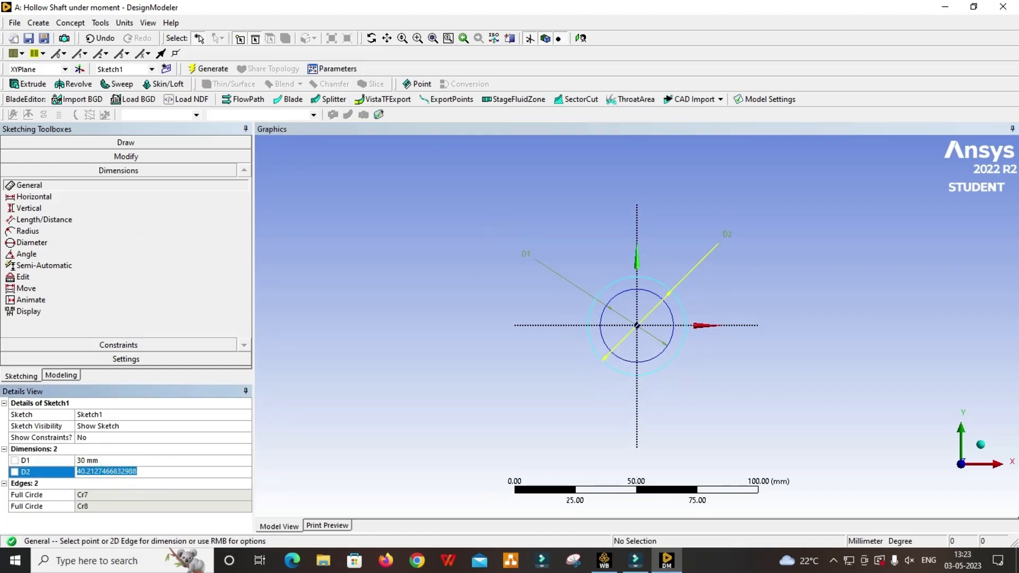
{"action": "type", "text": "12"}
{"action": "key", "text": "Return"}
{"action": "scroll", "coordinate": [611, 301], "scroll_direction": "up", "scroll_amount": 5}
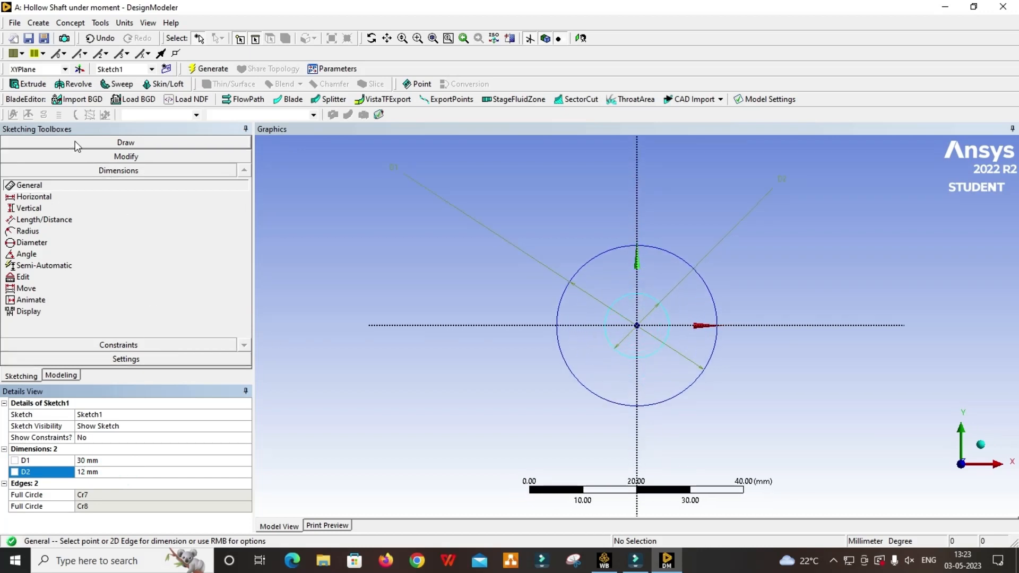
Extrude the two-circle sketch with a depth of 30 mm and direction Both - Symmetric, and generate the hollow shaft body
{"action": "left_click", "coordinate": [27, 84]}
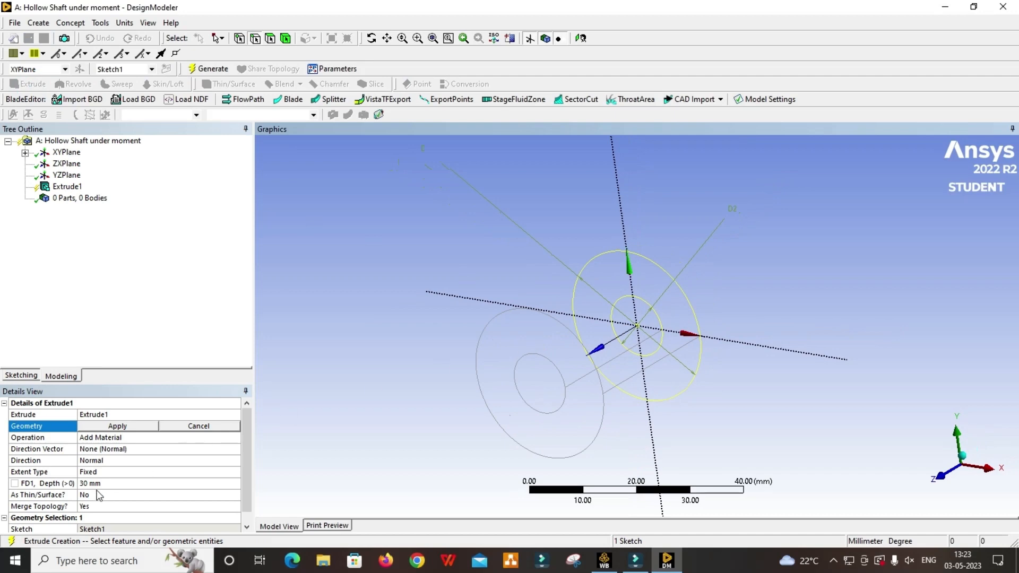
{"action": "left_click", "coordinate": [115, 482]}
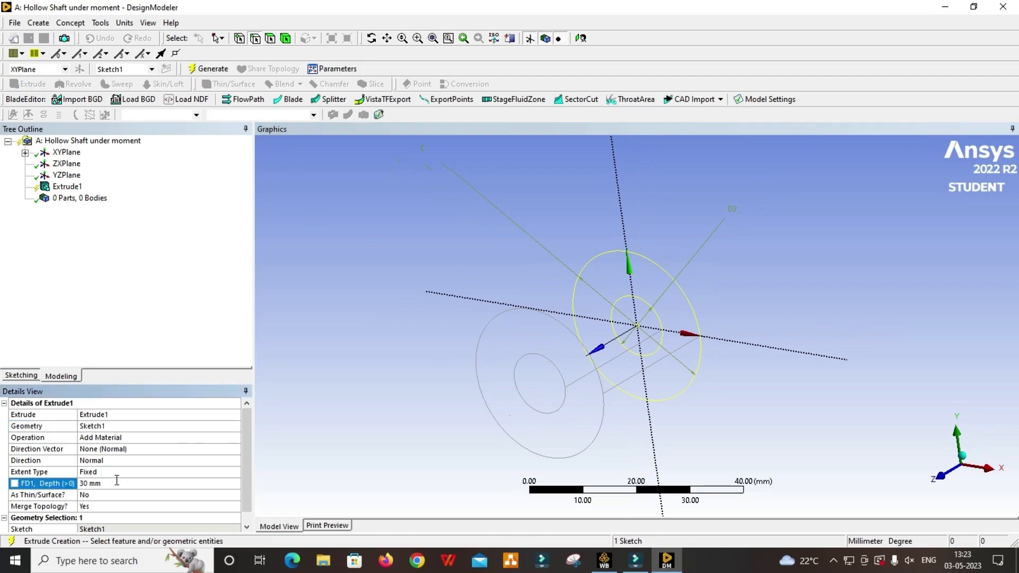
{"action": "left_click", "coordinate": [148, 460]}
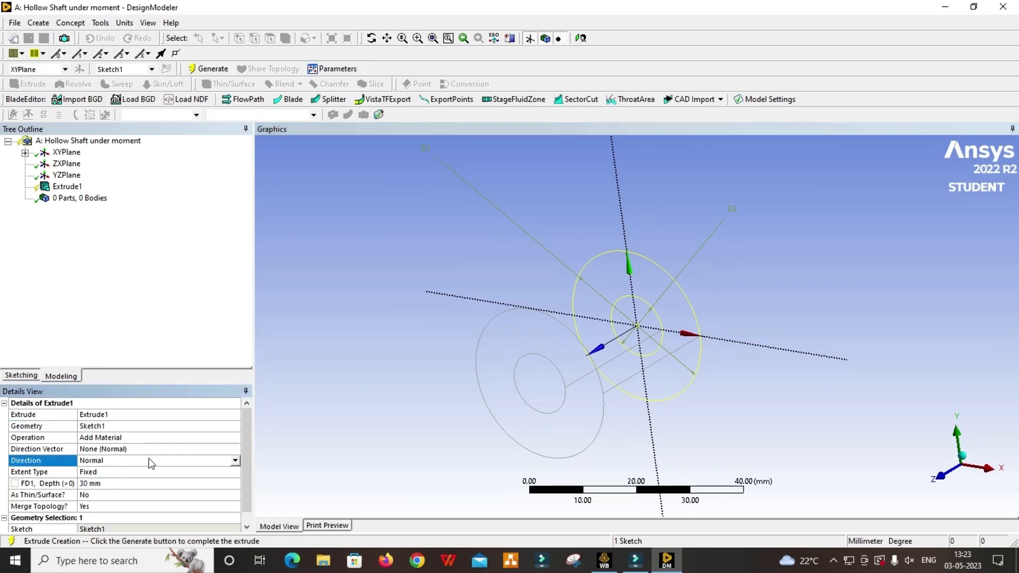
{"action": "left_click", "coordinate": [233, 460]}
{"action": "left_click", "coordinate": [200, 487]}
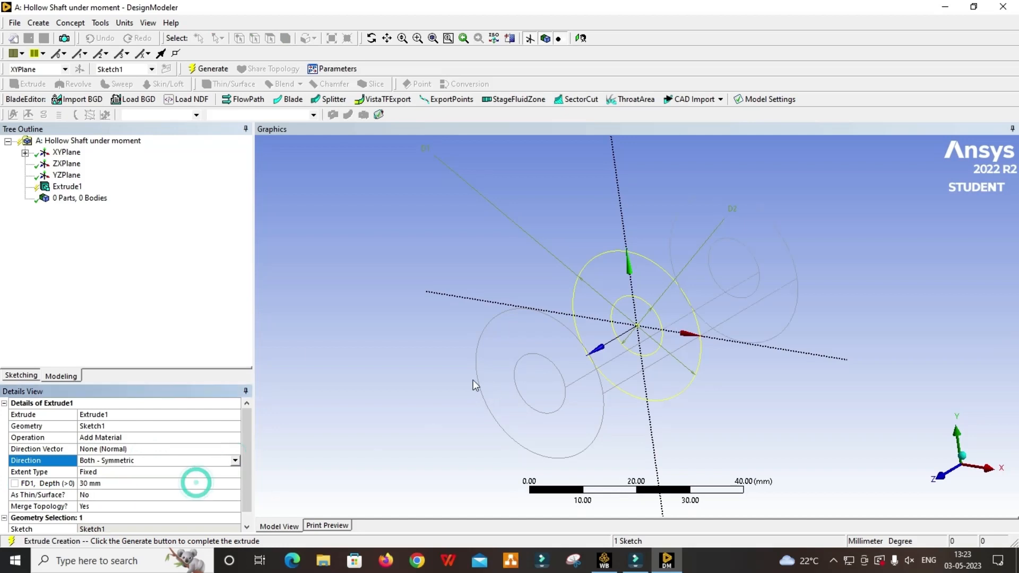
{"action": "right_click", "coordinate": [77, 186]}
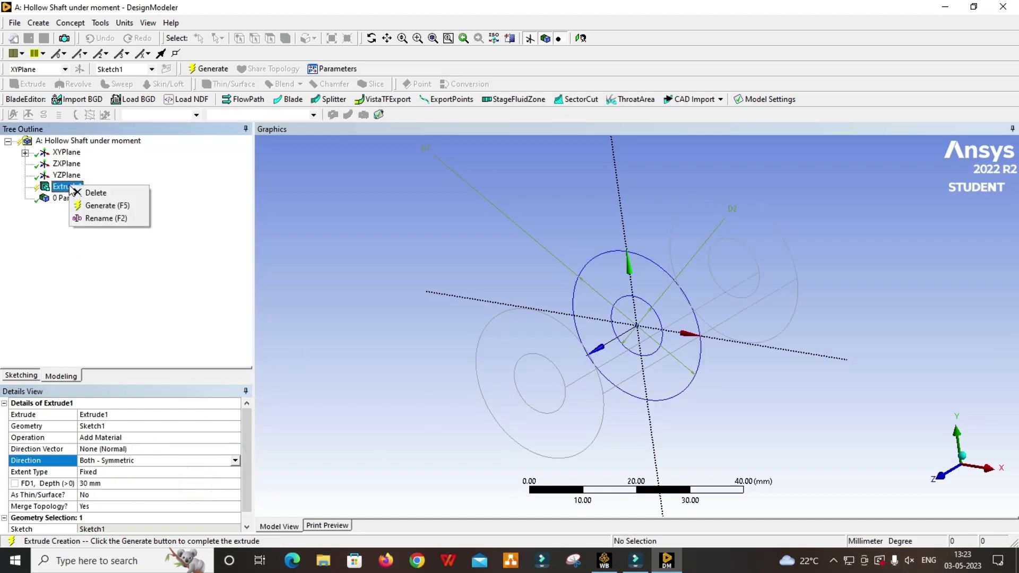
{"action": "left_click", "coordinate": [93, 204]}
{"action": "middle_click_drag", "start_coordinate": [445, 336], "coordinate": [596, 336]}
Return to the Workbench project and open the hollow shaft system's Model for editing in Mechanical
{"action": "left_click", "coordinate": [601, 177]}
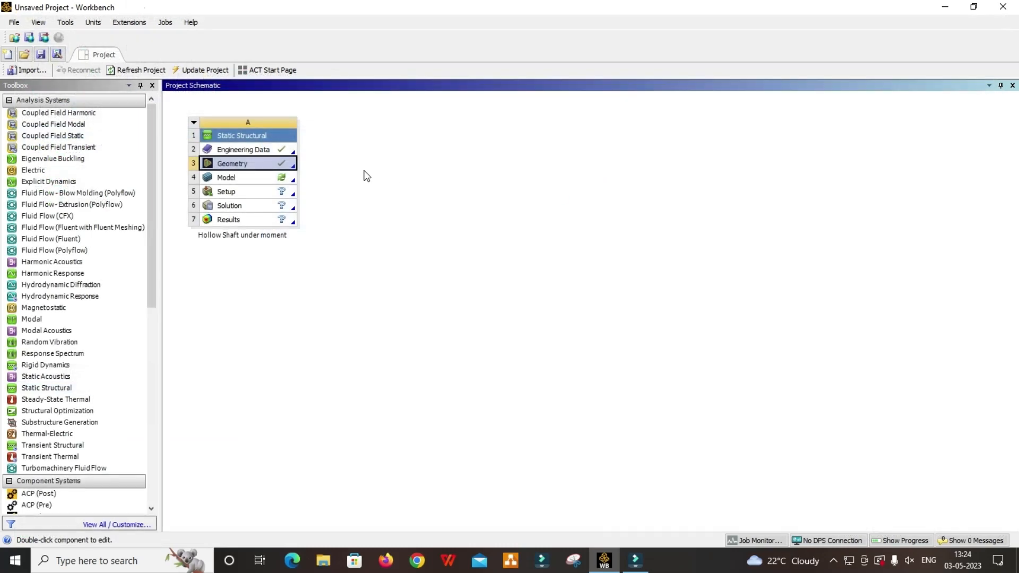
{"action": "right_click", "coordinate": [251, 181]}
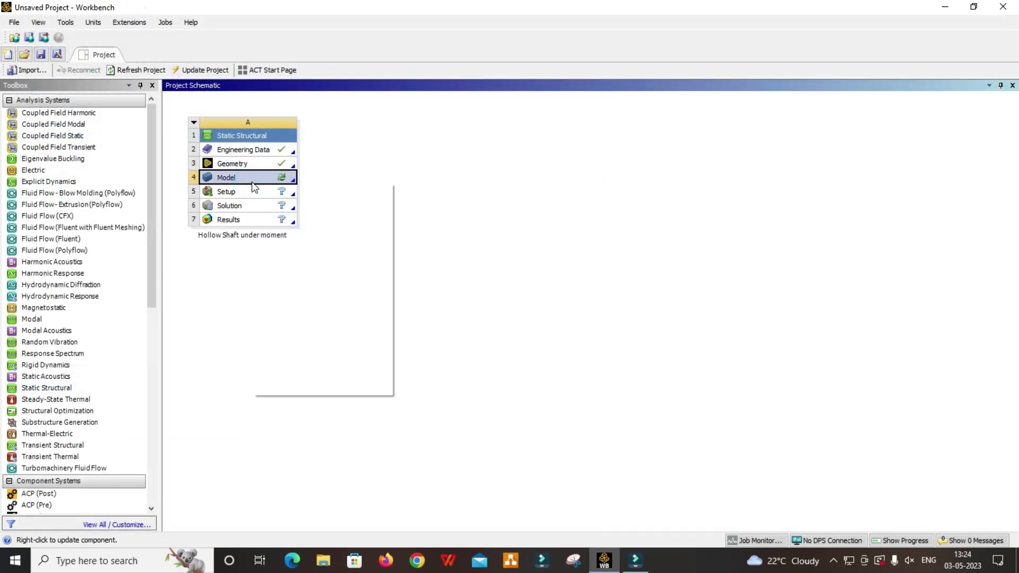
{"action": "left_click", "coordinate": [283, 190]}
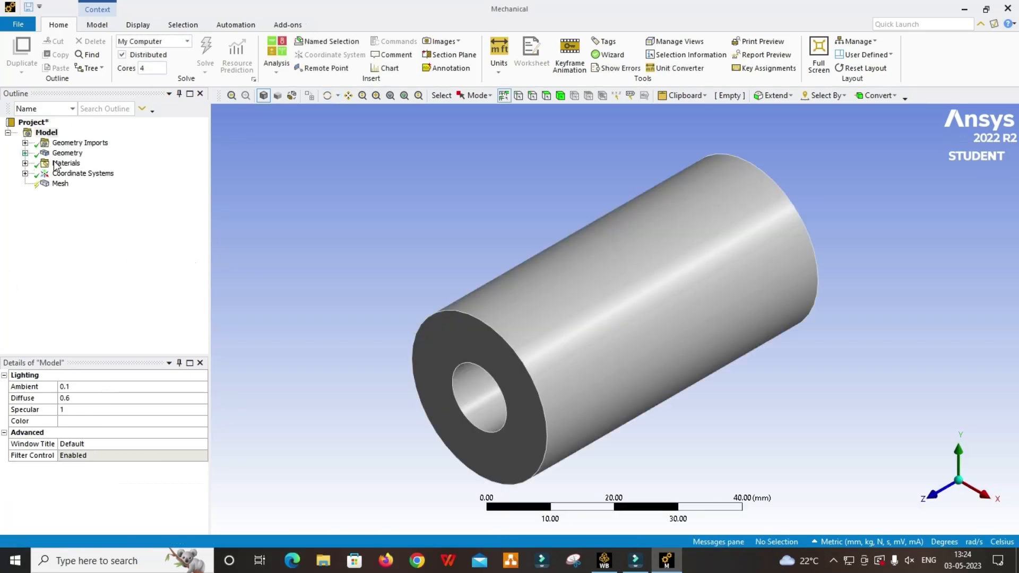
Assign Structural Steel as the material of the hollow shaft's solid body
{"action": "left_click", "coordinate": [24, 153]}
{"action": "left_click", "coordinate": [77, 163]}
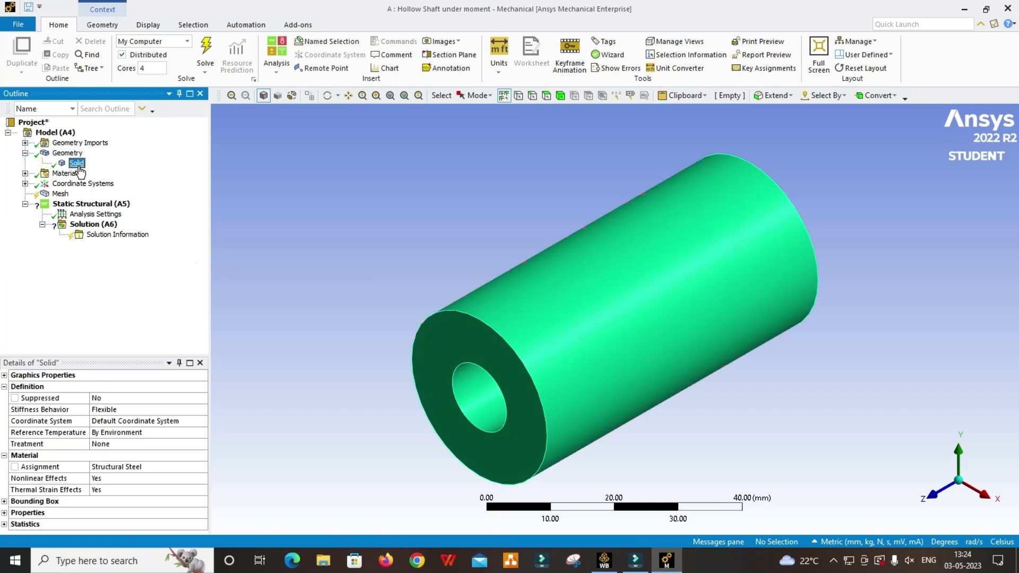
{"action": "left_click", "coordinate": [185, 468]}
{"action": "left_click", "coordinate": [202, 467]}
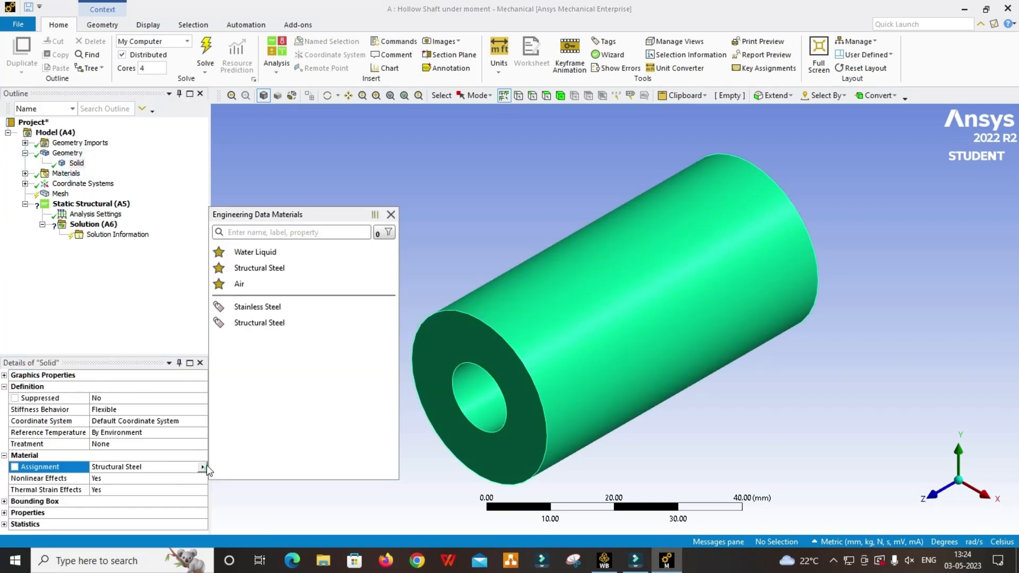
{"action": "left_click", "coordinate": [248, 325]}
{"action": "left_click", "coordinate": [96, 306]}
{"action": "left_click", "coordinate": [25, 153]}
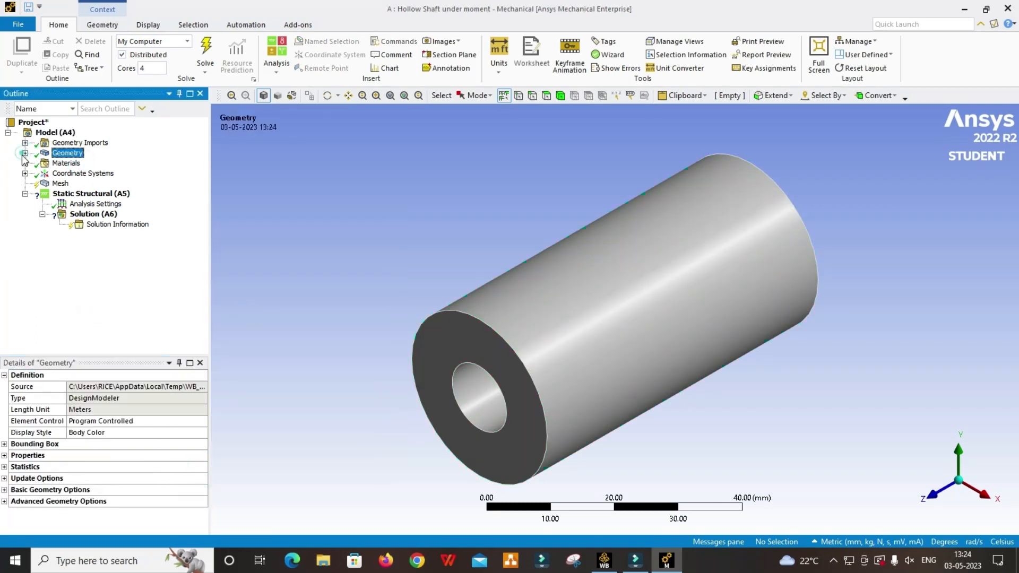
Insert a new coordinate system and set its type to Cylindrical
{"action": "left_click", "coordinate": [25, 174]}
{"action": "left_click", "coordinate": [71, 173]}
{"action": "right_click", "coordinate": [74, 176]}
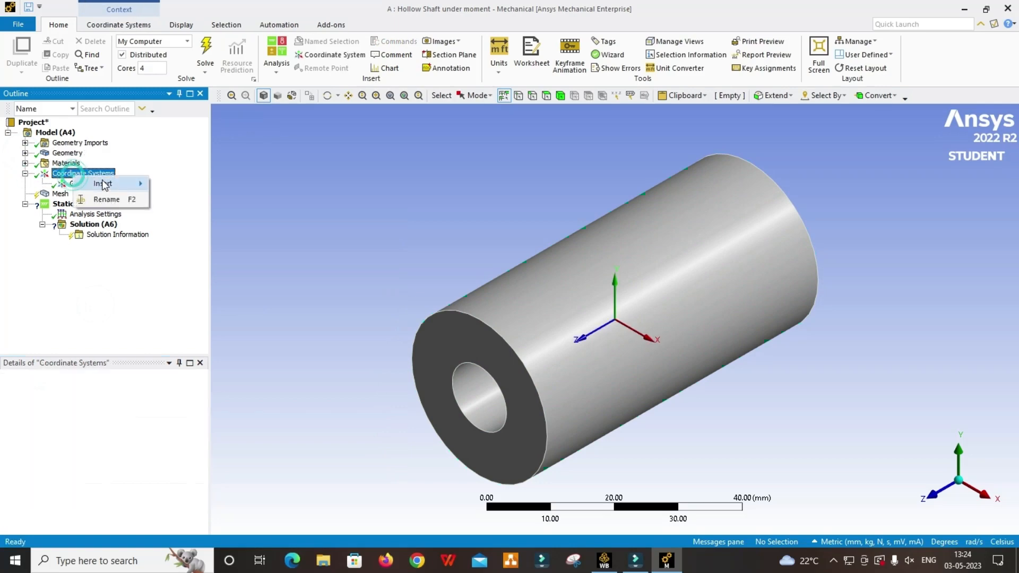
{"action": "mouse_move", "coordinate": [104, 184]}
{"action": "left_click", "coordinate": [175, 184]}
{"action": "left_click", "coordinate": [172, 386]}
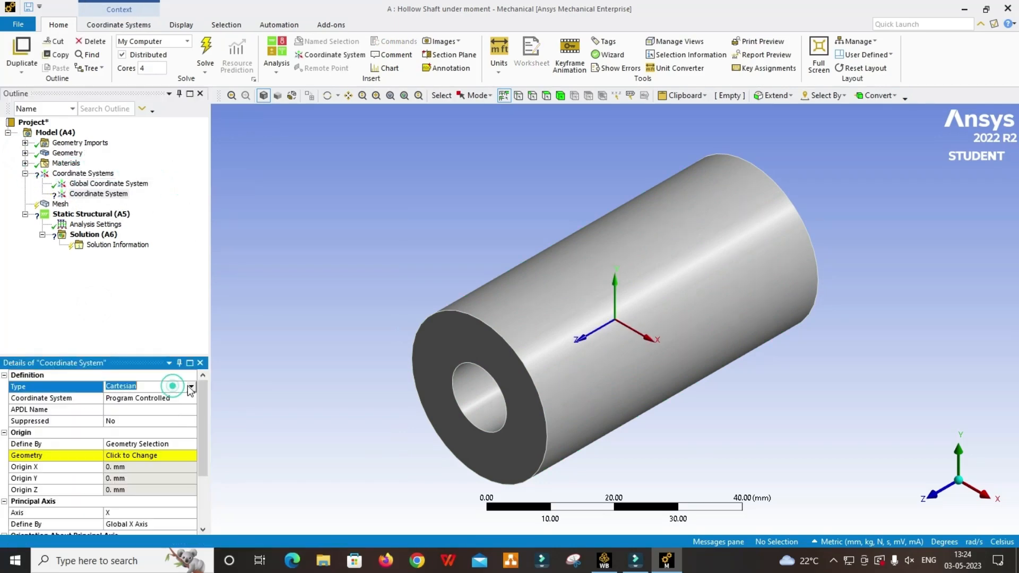
{"action": "left_click", "coordinate": [190, 387]}
{"action": "left_click", "coordinate": [169, 405]}
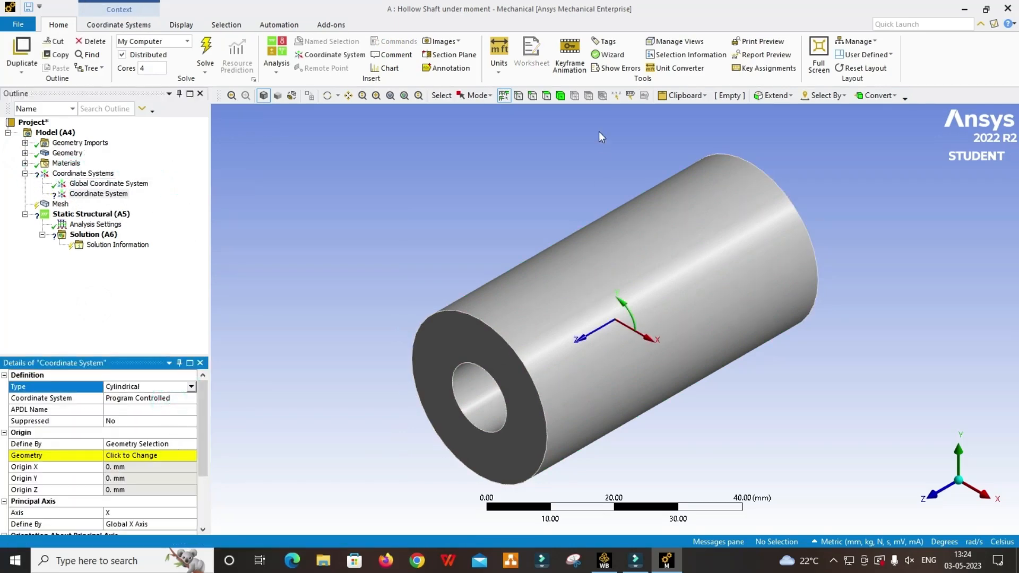
Define the origin of the cylindrical coordinate system by the hollow shaft body
{"action": "left_click", "coordinate": [591, 313]}
{"action": "left_click", "coordinate": [131, 455]}
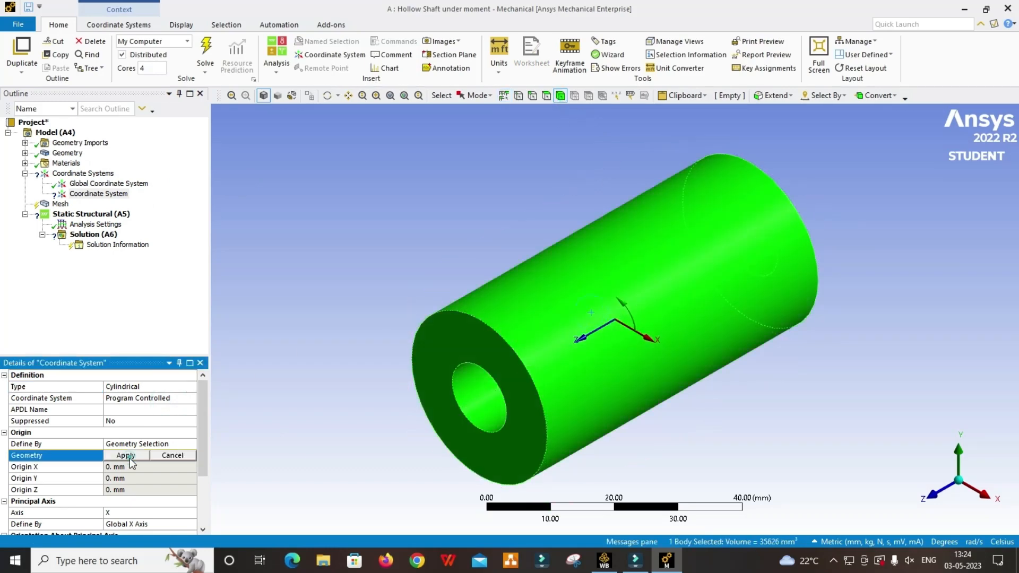
{"action": "left_click", "coordinate": [127, 457]}
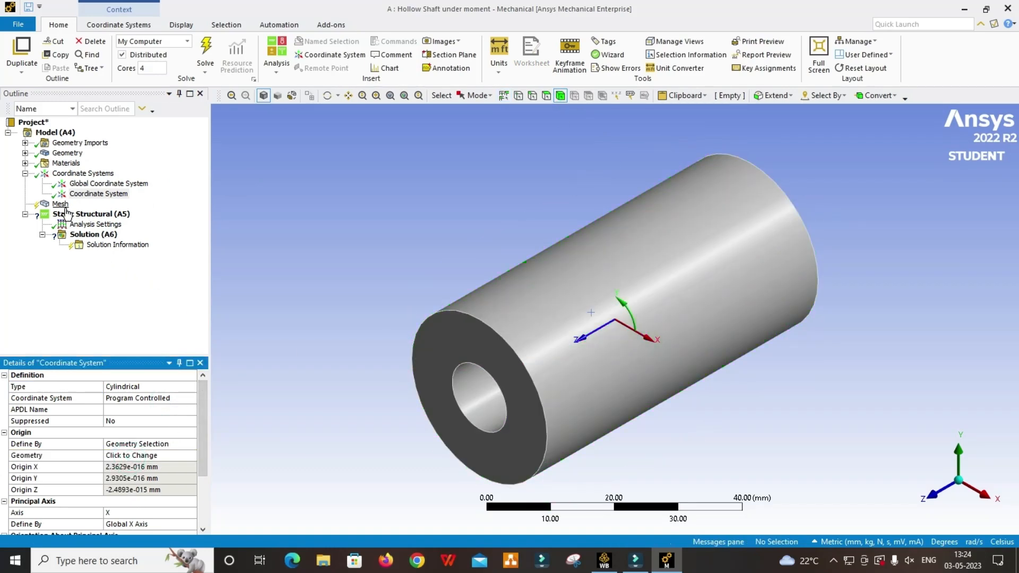
{"action": "middle_click_drag", "start_coordinate": [645, 333], "coordinate": [658, 310]}
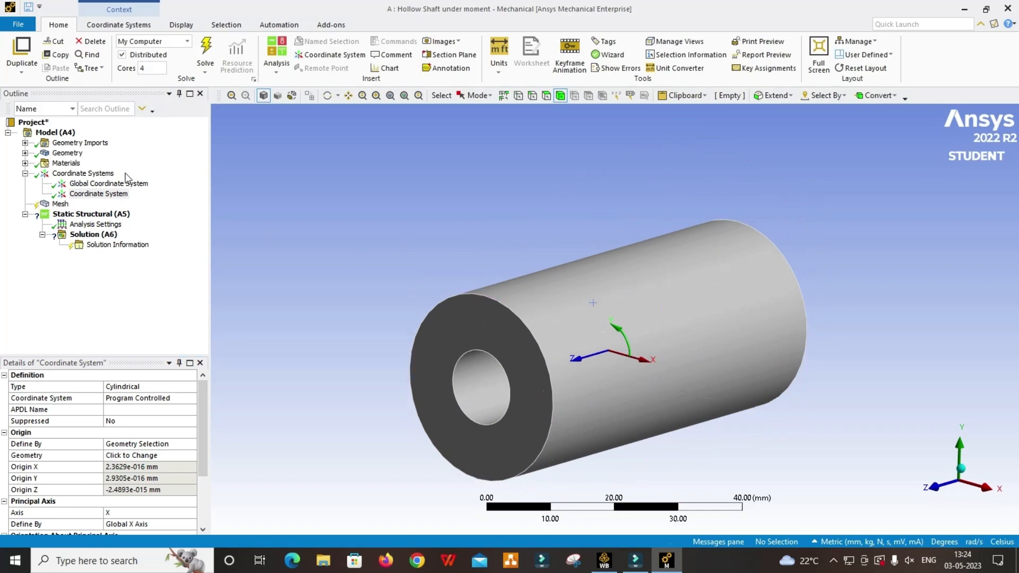
{"action": "left_click", "coordinate": [25, 173]}
Insert a mesh sizing control scoped to the whole hollow shaft body
{"action": "left_click", "coordinate": [60, 183]}
{"action": "right_click", "coordinate": [59, 184]}
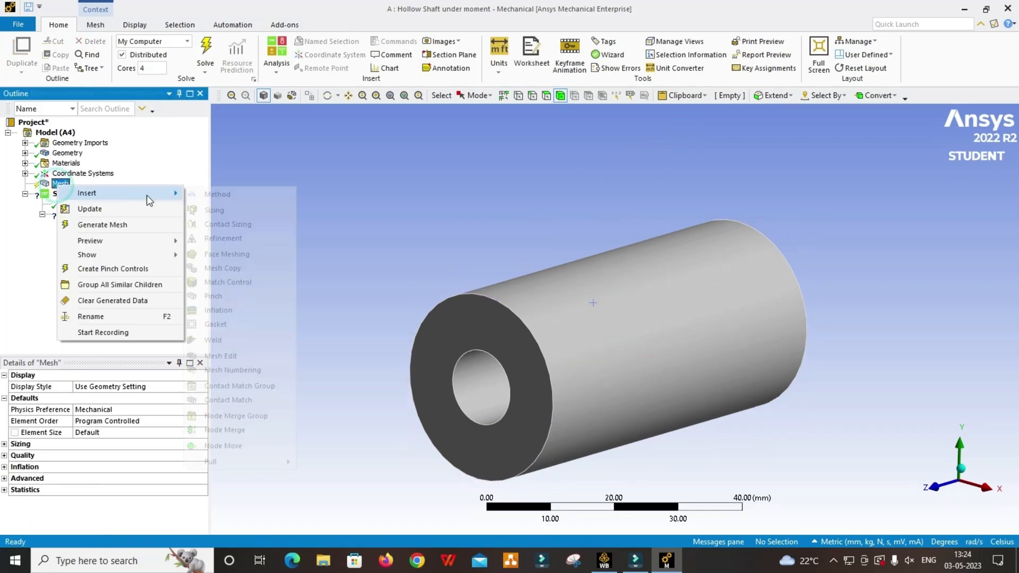
{"action": "mouse_move", "coordinate": [146, 193]}
{"action": "left_click", "coordinate": [221, 210]}
{"action": "left_click", "coordinate": [627, 345]}
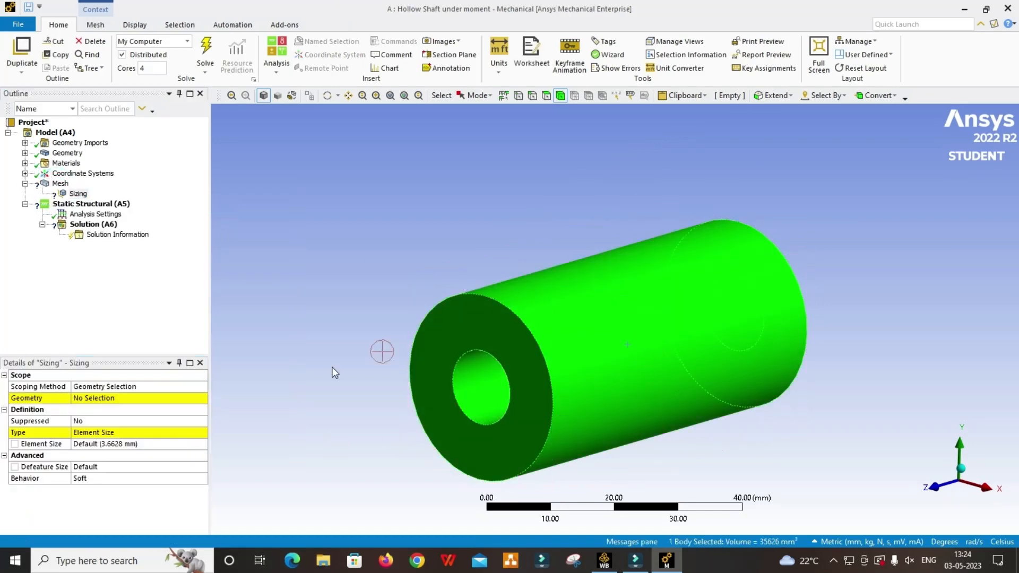
{"action": "left_click", "coordinate": [107, 400]}
{"action": "left_click", "coordinate": [106, 399]}
Set the body sizing's element size to 1.5 mm
{"action": "left_click", "coordinate": [132, 431]}
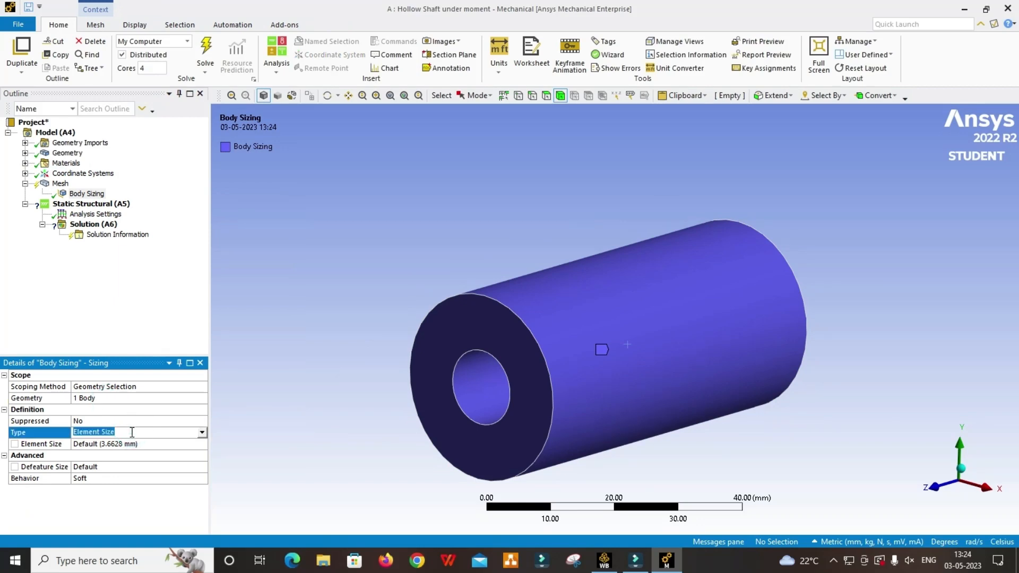
{"action": "left_click", "coordinate": [135, 445]}
{"action": "type", "text": "1.5"}
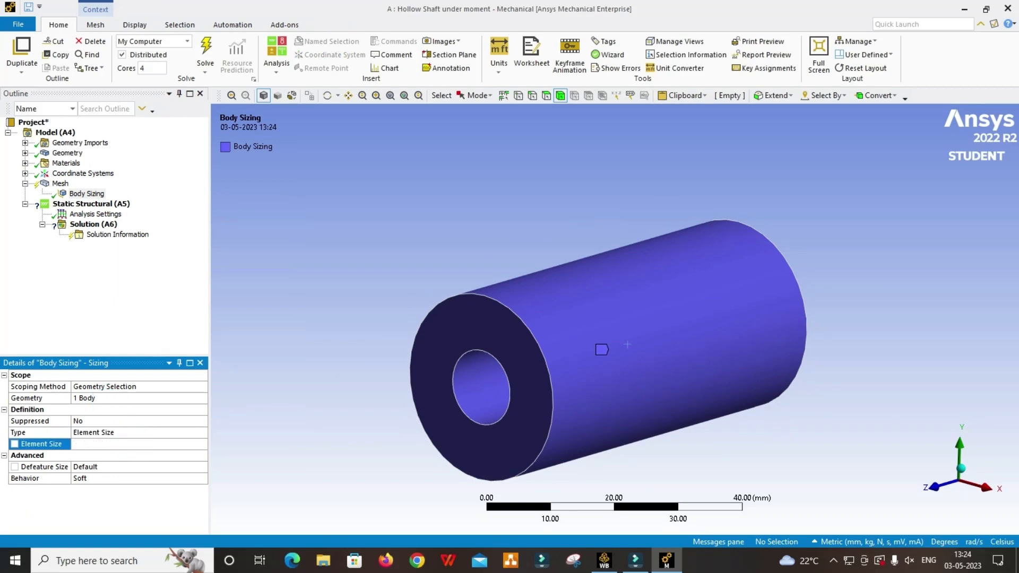
{"action": "key", "text": "Return"}
Update the mesh of the hollow shaft and show its node and element statistics
{"action": "right_click", "coordinate": [83, 173]}
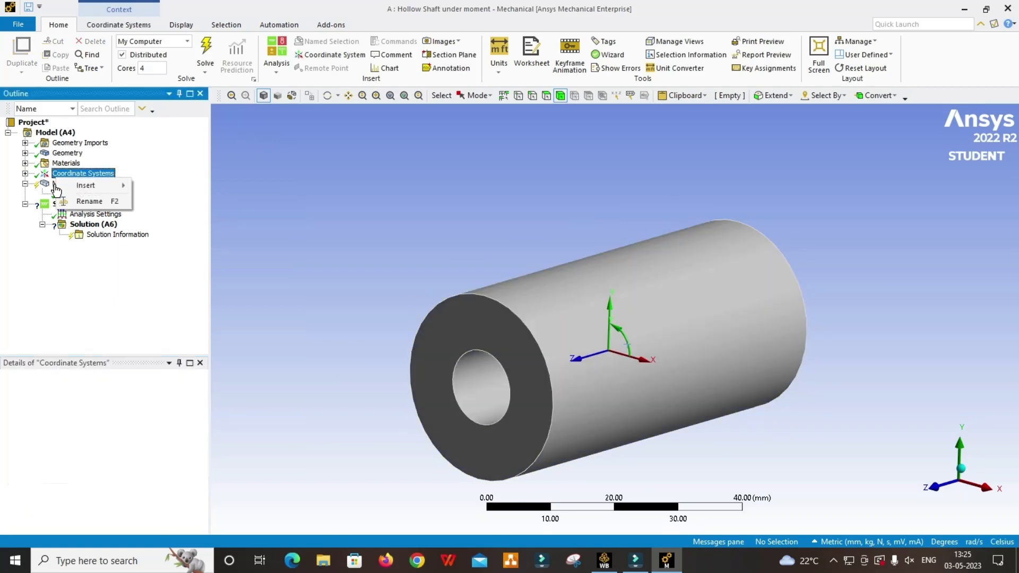
{"action": "right_click", "coordinate": [60, 183]}
{"action": "left_click", "coordinate": [81, 214]}
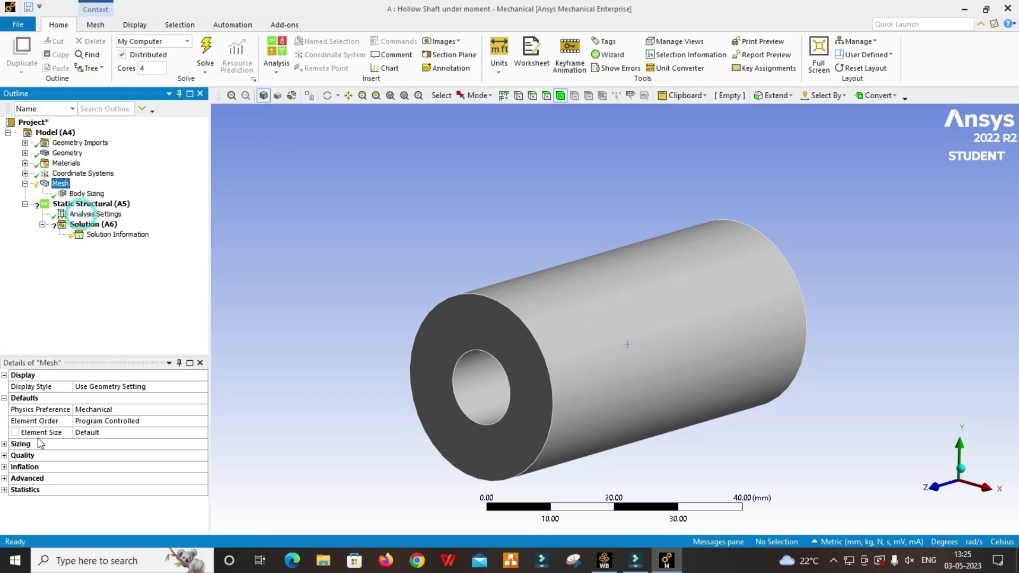
{"action": "left_click", "coordinate": [4, 490]}
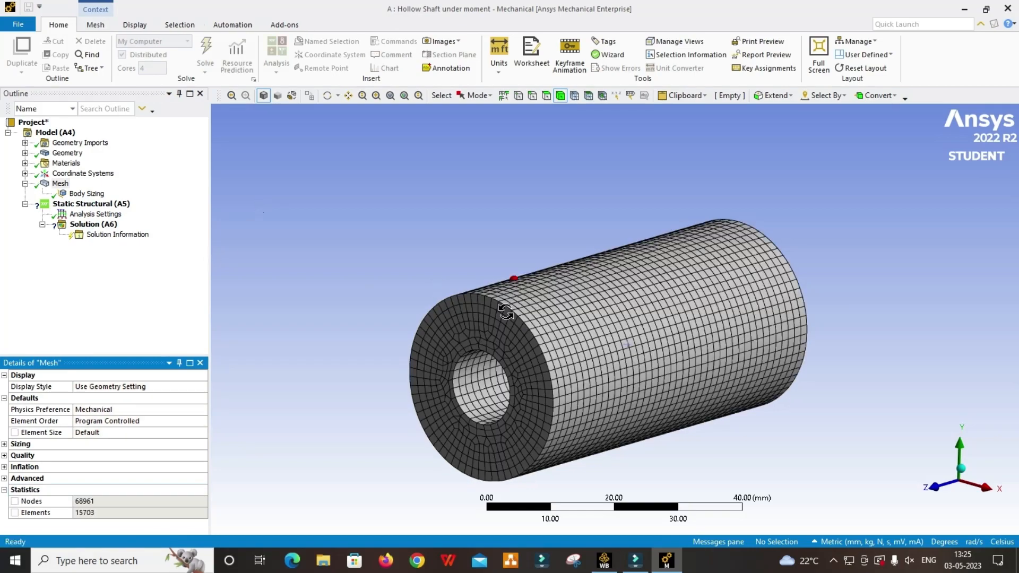
{"action": "middle_click_drag", "start_coordinate": [505, 312], "coordinate": [576, 277]}
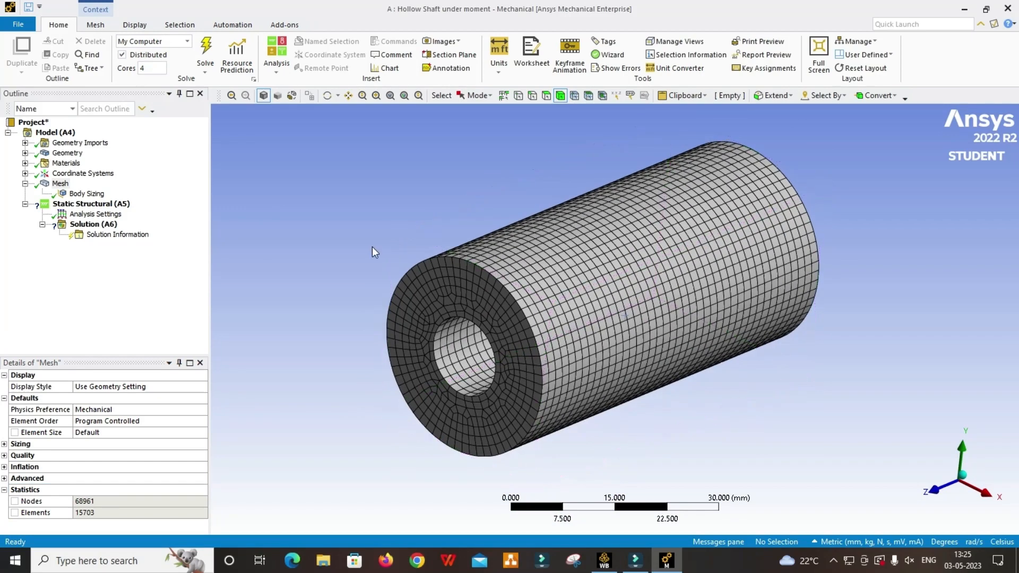
Insert a moment load in the static structural analysis, scoped to the shaft's outer cylindrical face
{"action": "left_click", "coordinate": [85, 204]}
{"action": "right_click", "coordinate": [82, 205]}
{"action": "mouse_move", "coordinate": [117, 211]}
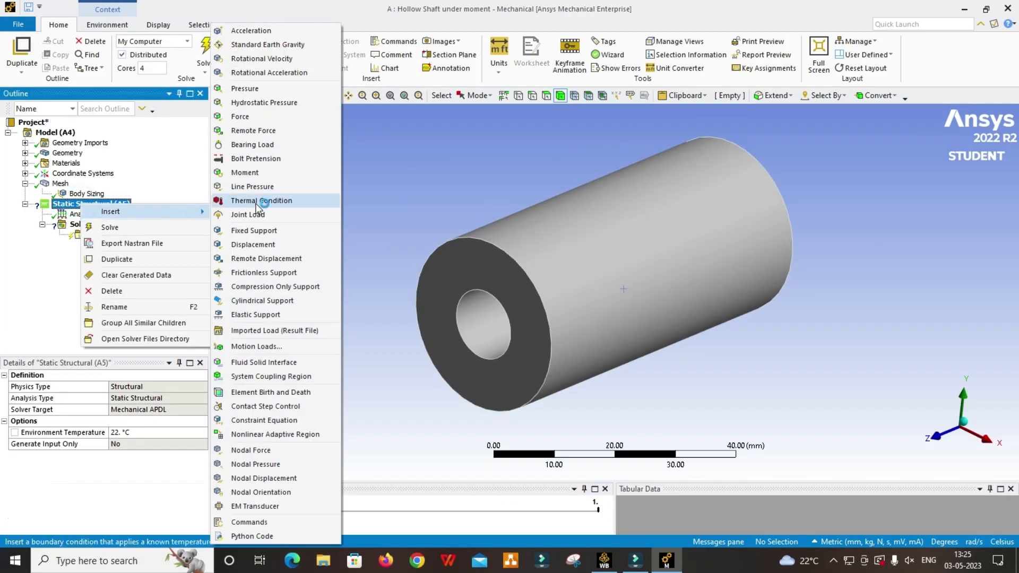
{"action": "left_click", "coordinate": [249, 172]}
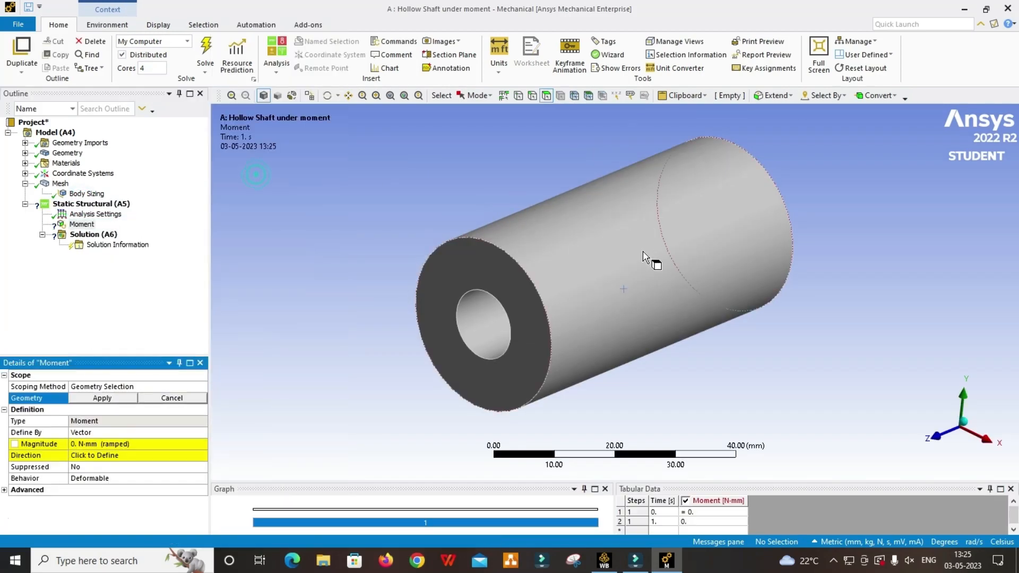
{"action": "left_click", "coordinate": [629, 256]}
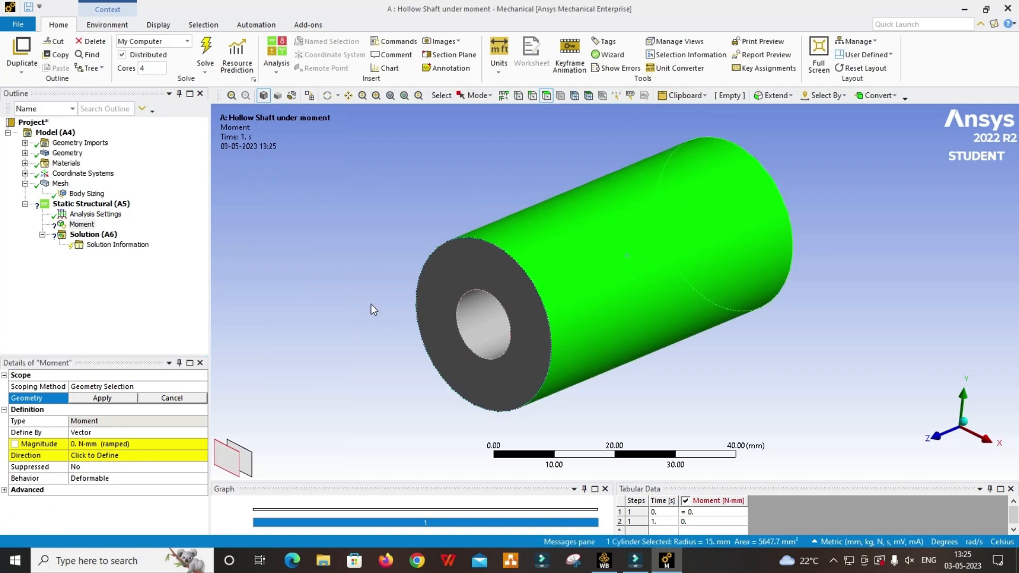
{"action": "left_click", "coordinate": [103, 398]}
Define the moment by components and set its Z component to 15000 N-mm
{"action": "left_click", "coordinate": [137, 444]}
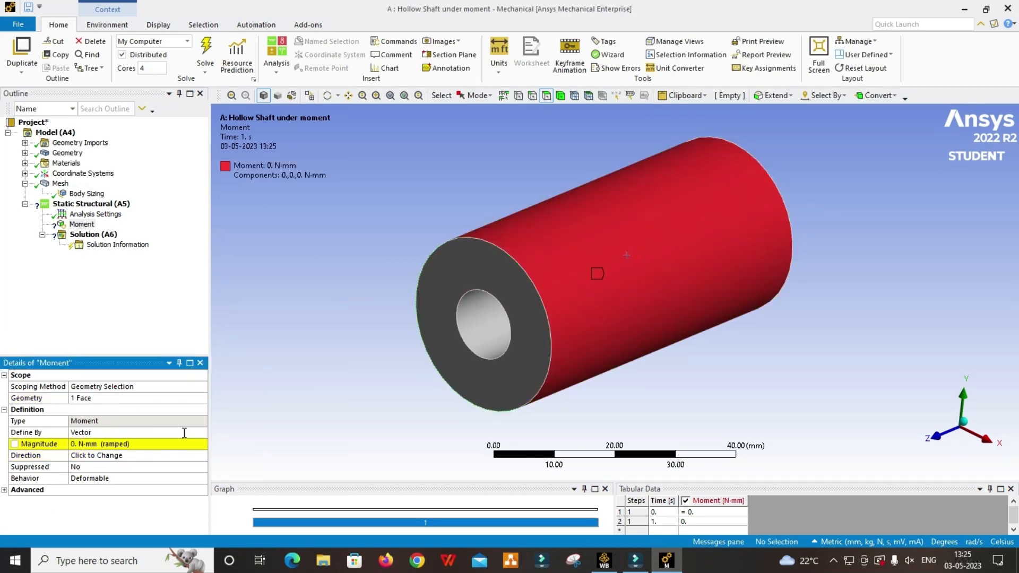
{"action": "left_click", "coordinate": [184, 433]}
{"action": "left_click", "coordinate": [201, 432]}
{"action": "left_click", "coordinate": [178, 445]}
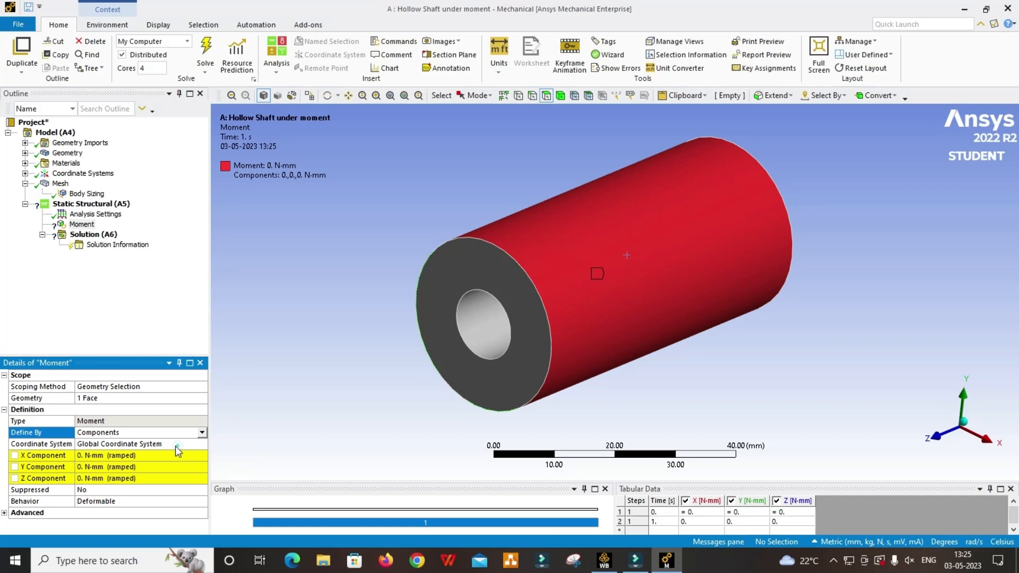
{"action": "left_click", "coordinate": [168, 479]}
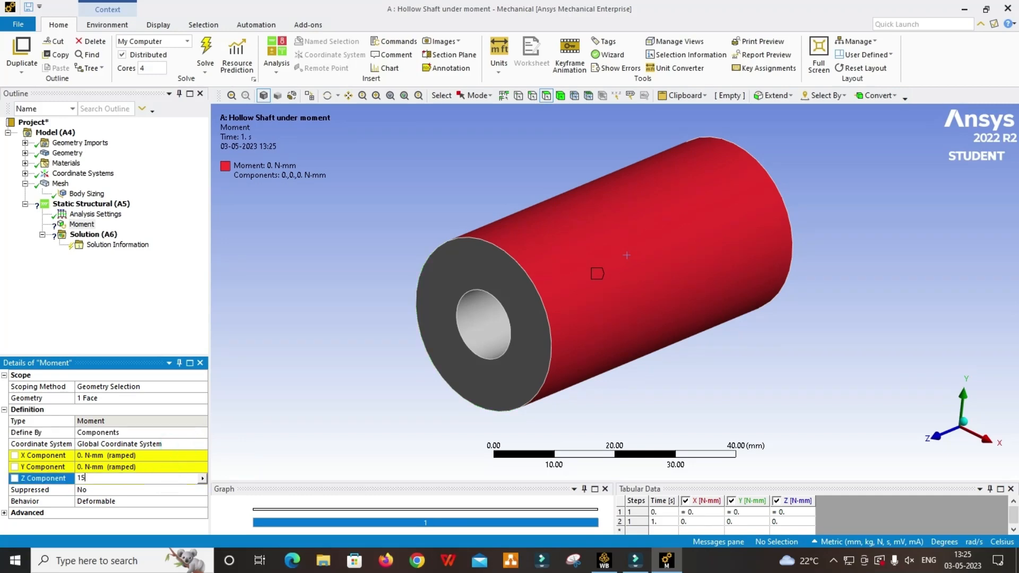
{"action": "key", "text": "Return"}
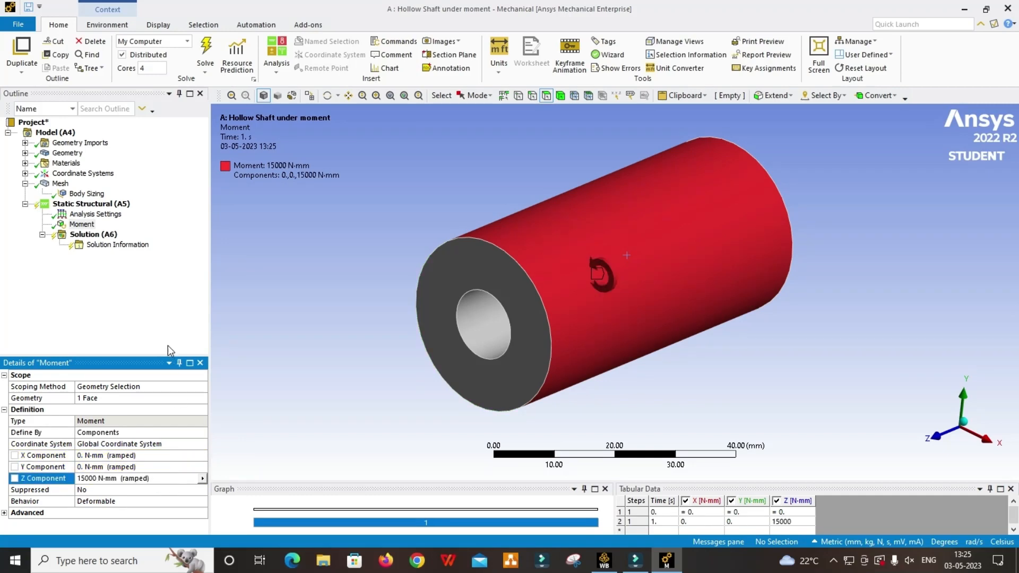
{"action": "left_click", "coordinate": [100, 304]}
{"action": "left_click", "coordinate": [97, 224]}
Add a fixed support on the annular end face at the far end of the hollow shaft
{"action": "right_click", "coordinate": [95, 205]}
{"action": "mouse_move", "coordinate": [123, 213]}
{"action": "left_click", "coordinate": [271, 396]}
{"action": "left_click", "coordinate": [764, 207]}
{"action": "mouse_move", "coordinate": [552, 297]}
{"action": "middle_mouse_down"}
{"action": "mouse_move", "coordinate": [403, 276]}
{"action": "mouse_move", "coordinate": [546, 309]}
{"action": "middle_mouse_up"}
{"action": "left_click", "coordinate": [99, 399]}
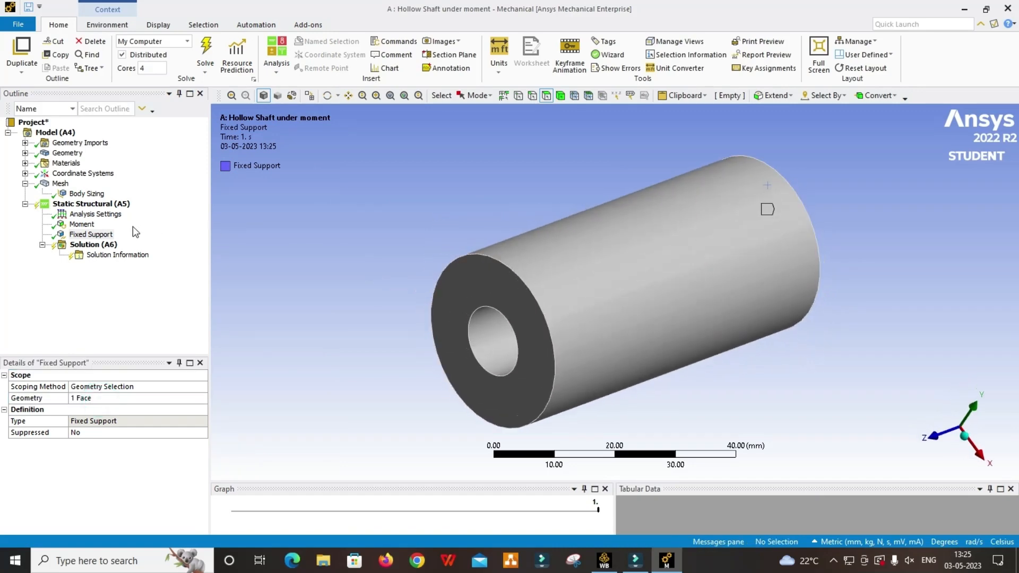
Insert Standard Earth Gravity into the static structural analysis of the hollow shaft
{"action": "left_click", "coordinate": [92, 204]}
{"action": "right_click", "coordinate": [91, 206]}
{"action": "mouse_move", "coordinate": [150, 212]}
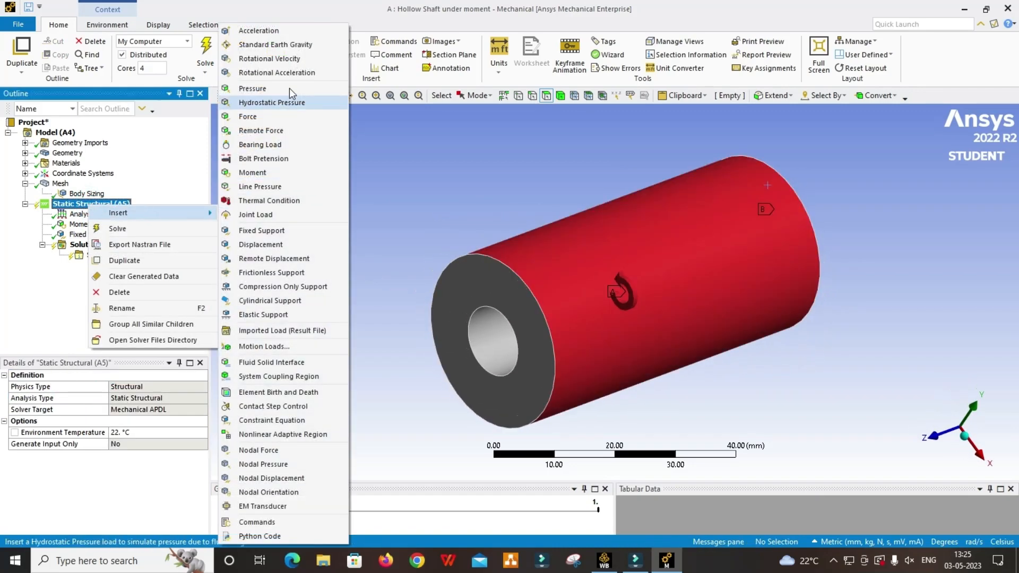
{"action": "left_click", "coordinate": [289, 42]}
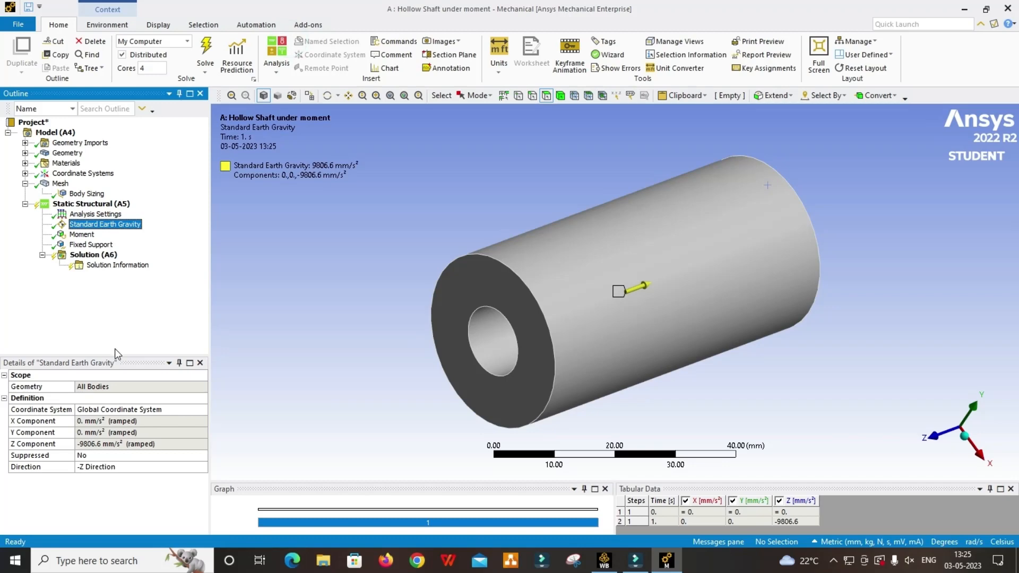
Set the Standard Earth Gravity direction to -Y Direction
{"action": "left_click", "coordinate": [150, 467]}
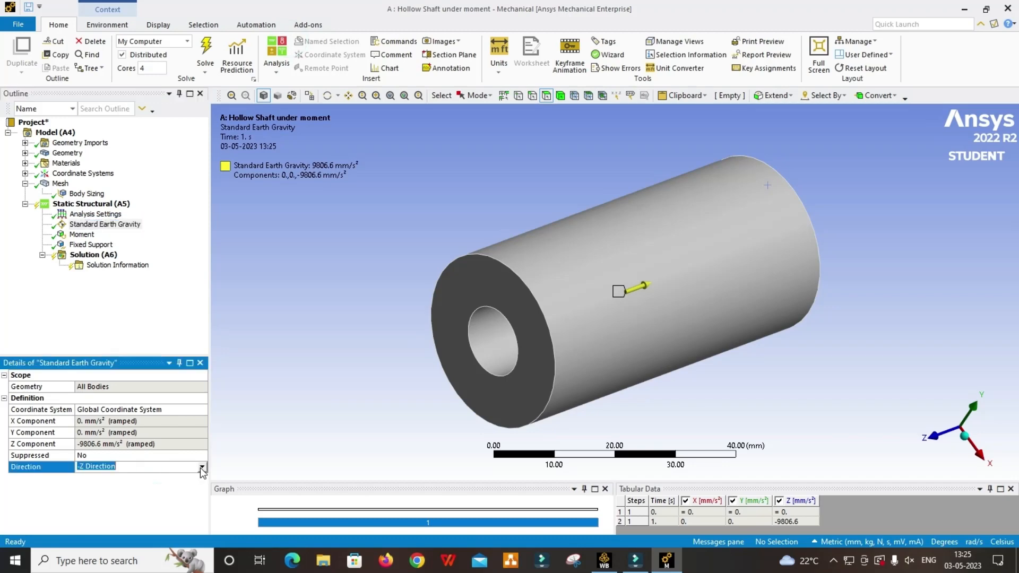
{"action": "left_click", "coordinate": [202, 467]}
{"action": "left_click", "coordinate": [154, 511]}
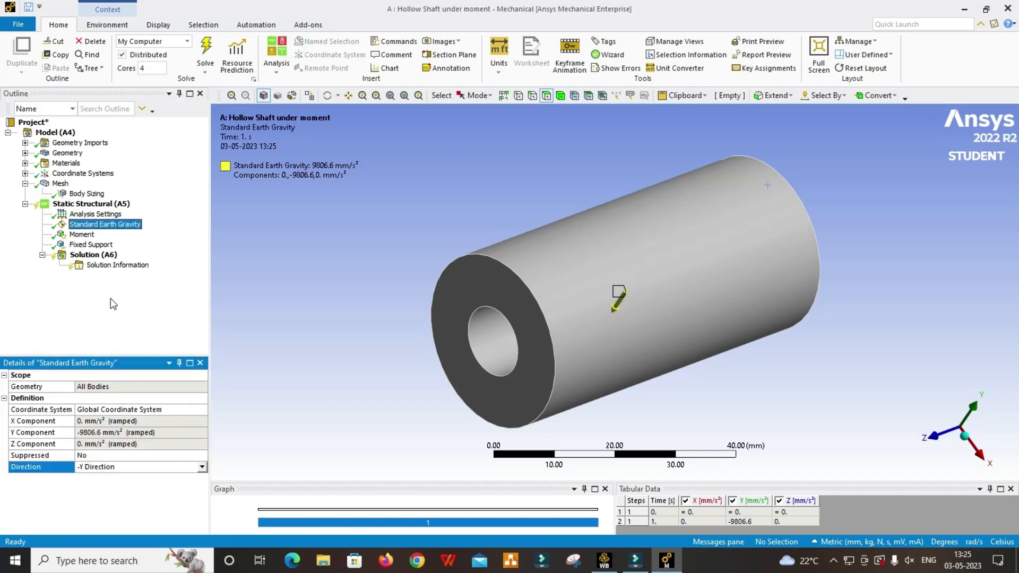
Solve the static structural analysis of the hollow shaft
{"action": "left_click", "coordinate": [90, 205]}
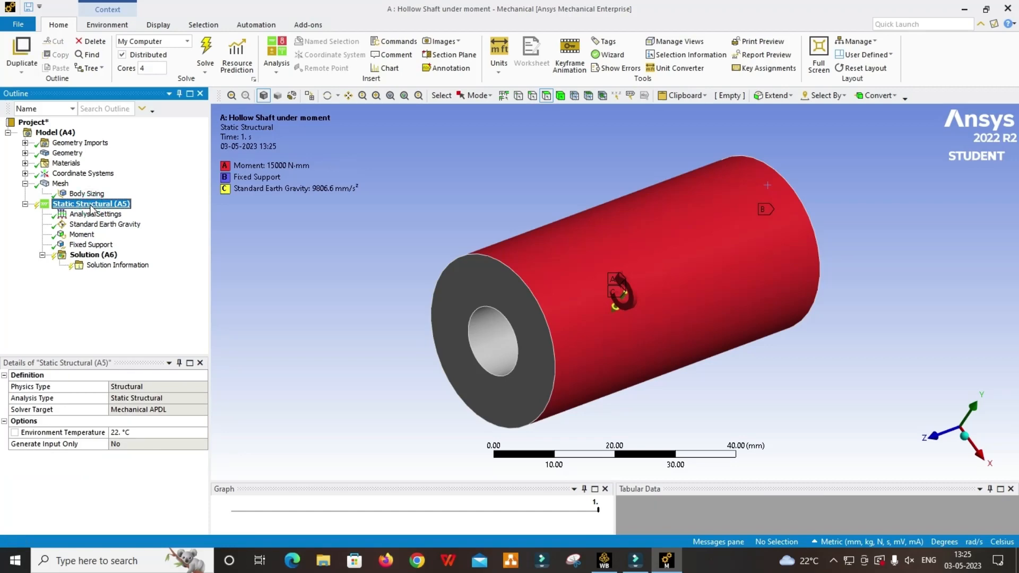
{"action": "right_click", "coordinate": [90, 207]}
{"action": "left_click", "coordinate": [133, 227]}
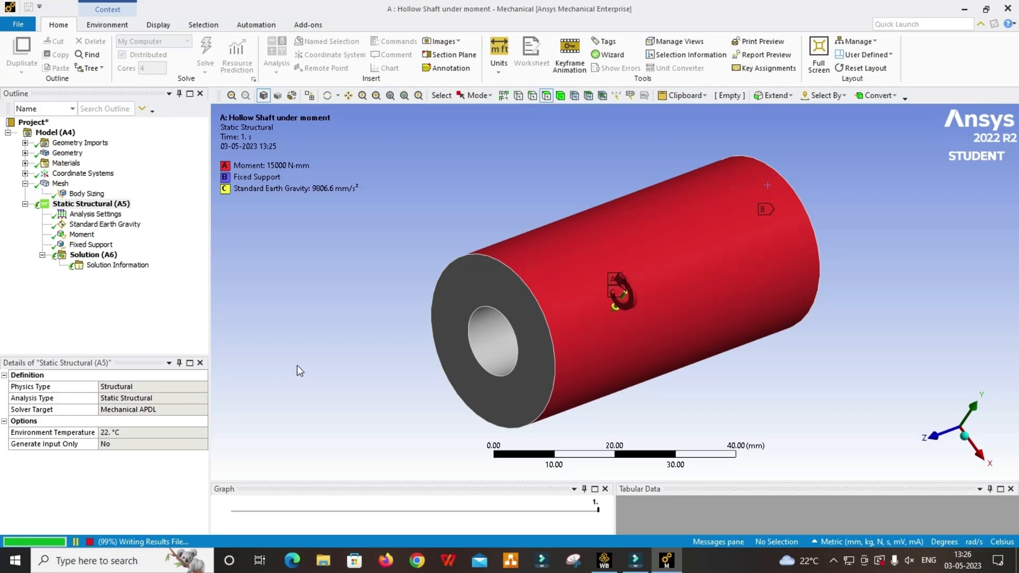
{"action": "left_click", "coordinate": [90, 204]}
Add a Total Deformation result and an Equivalent (von-Mises) strain result to the solution
{"action": "left_click", "coordinate": [98, 256]}
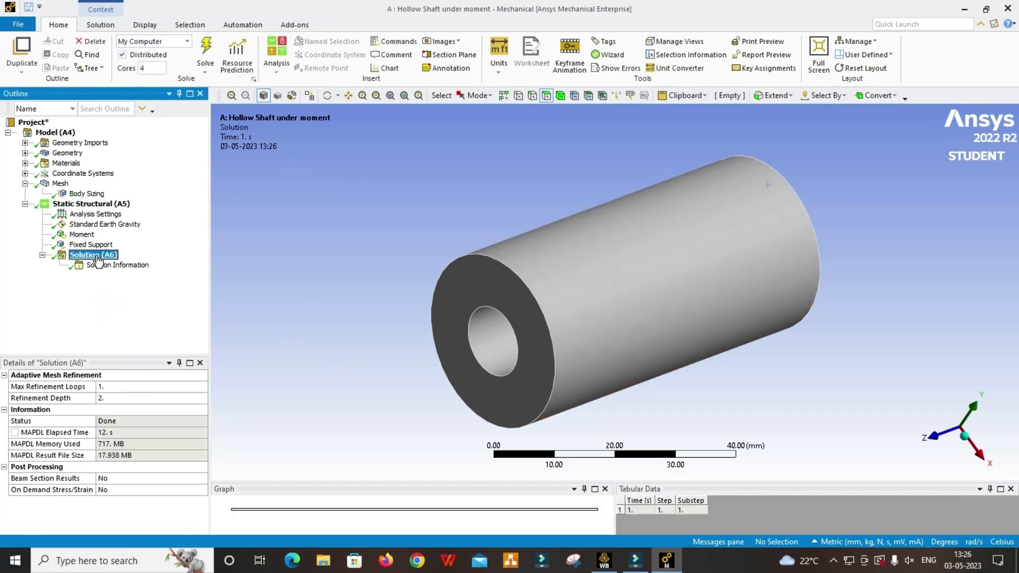
{"action": "right_click", "coordinate": [98, 258]}
{"action": "mouse_move", "coordinate": [190, 263]}
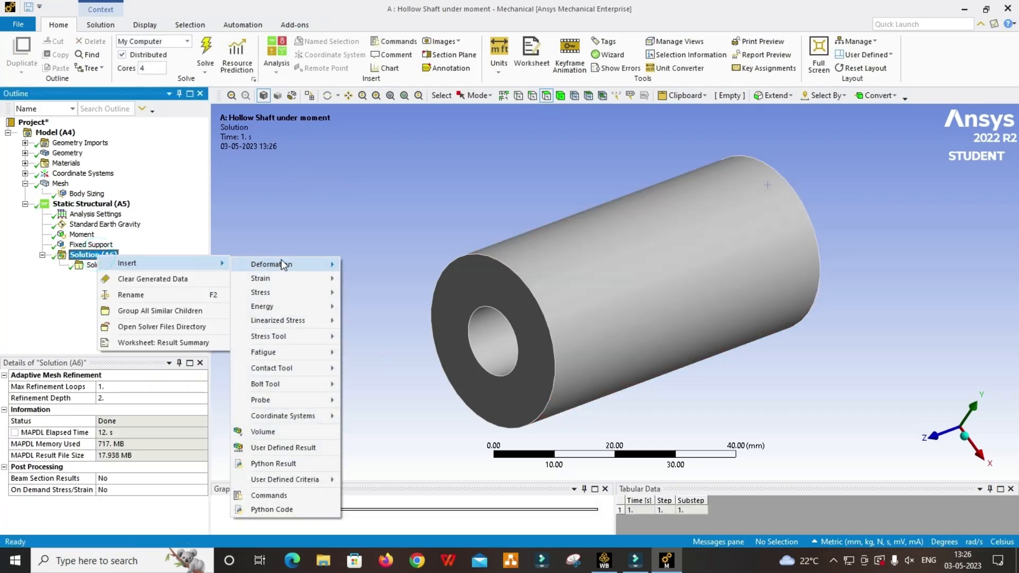
{"action": "left_click", "coordinate": [379, 268]}
{"action": "left_click", "coordinate": [95, 254]}
{"action": "right_click", "coordinate": [103, 258]}
{"action": "mouse_move", "coordinate": [135, 266]}
{"action": "mouse_move", "coordinate": [334, 283]}
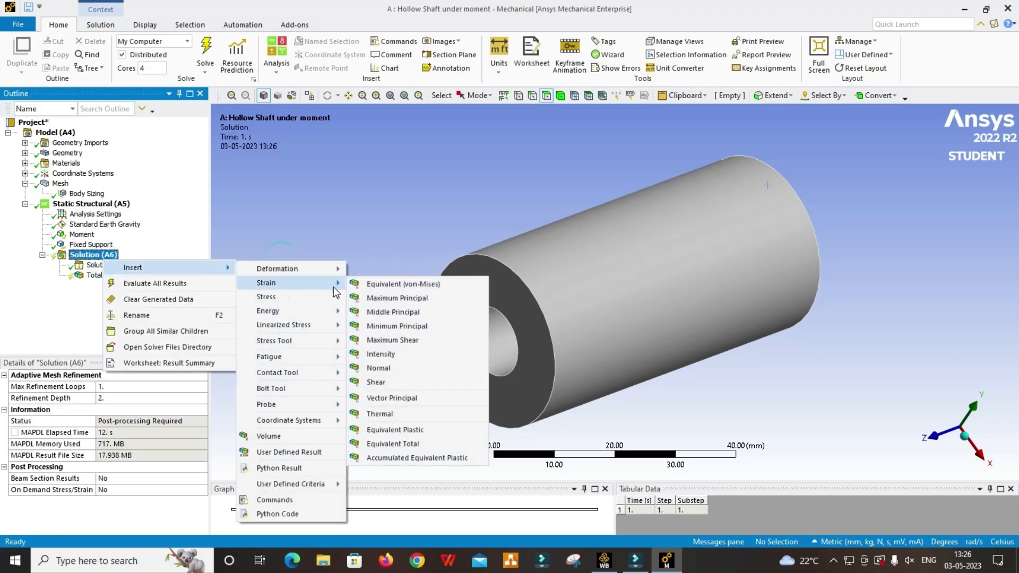
{"action": "left_click", "coordinate": [403, 284]}
Add an Equivalent (von-Mises) stress result and a Strain Energy result to the solution
{"action": "left_click", "coordinate": [90, 245]}
{"action": "right_click", "coordinate": [98, 258]}
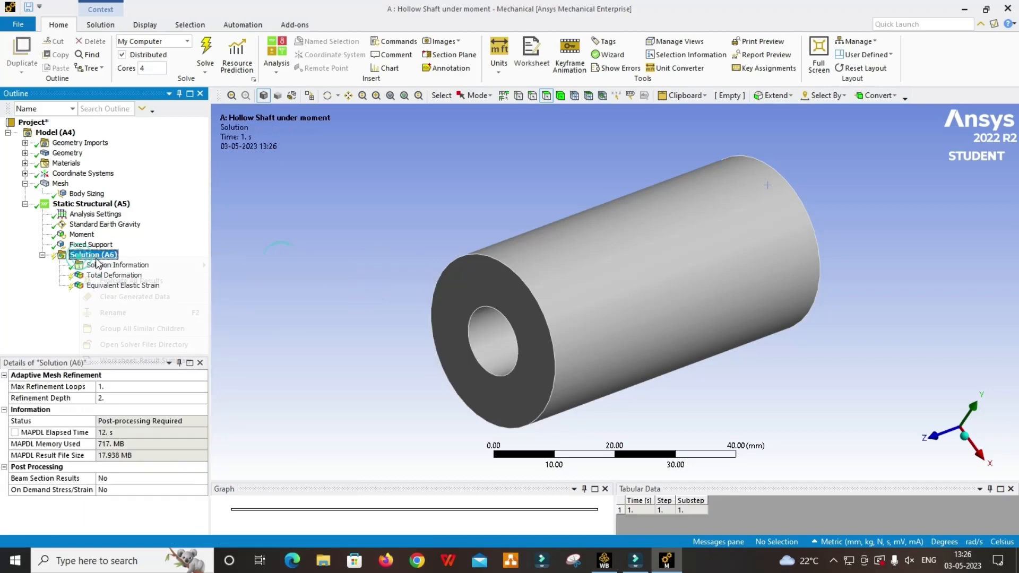
{"action": "mouse_move", "coordinate": [109, 265]}
{"action": "mouse_move", "coordinate": [249, 287]}
{"action": "left_click", "coordinate": [353, 294]}
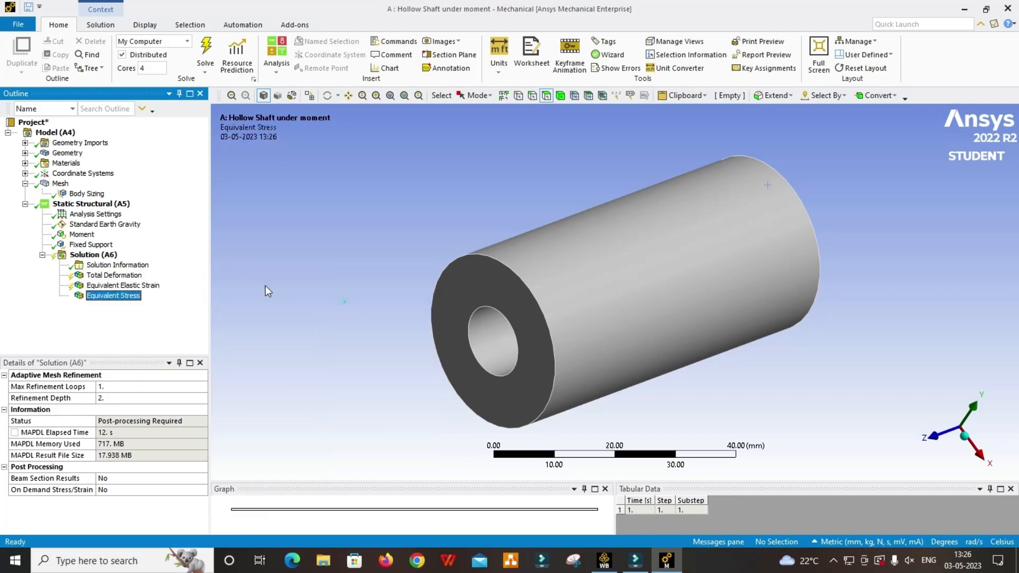
{"action": "left_click", "coordinate": [94, 255]}
{"action": "right_click", "coordinate": [95, 256]}
{"action": "mouse_move", "coordinate": [135, 265]}
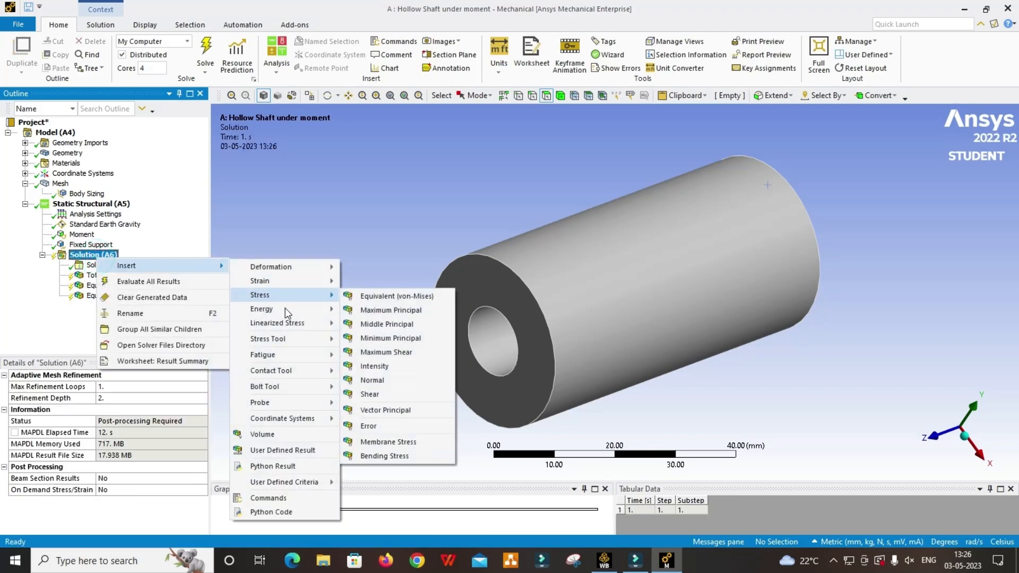
{"action": "mouse_move", "coordinate": [287, 310]}
{"action": "left_click", "coordinate": [372, 308]}
Add a Volume result to the solution and evaluate all results
{"action": "left_click", "coordinate": [92, 255]}
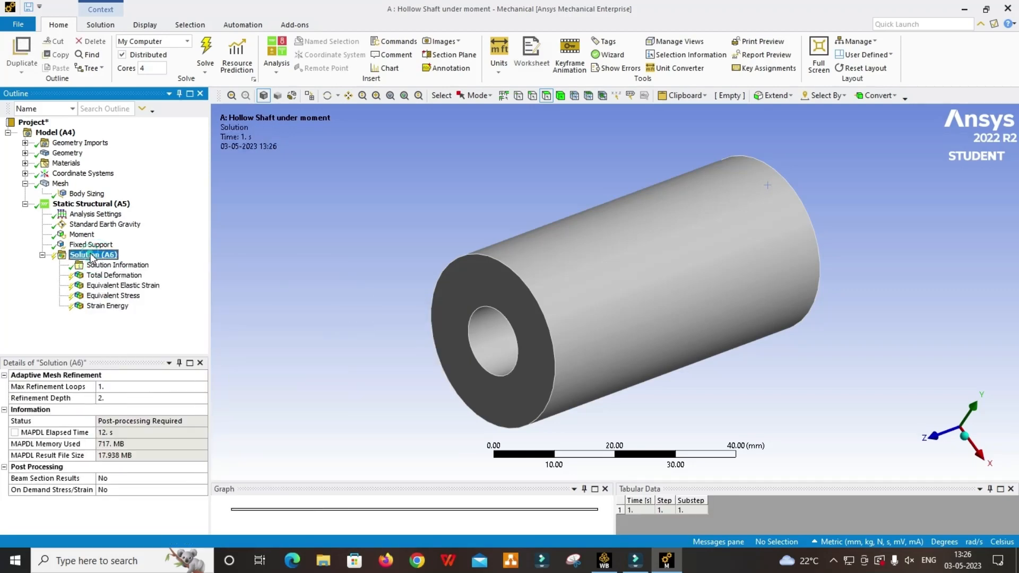
{"action": "right_click", "coordinate": [93, 257]}
{"action": "mouse_move", "coordinate": [133, 261]}
{"action": "mouse_move", "coordinate": [298, 400]}
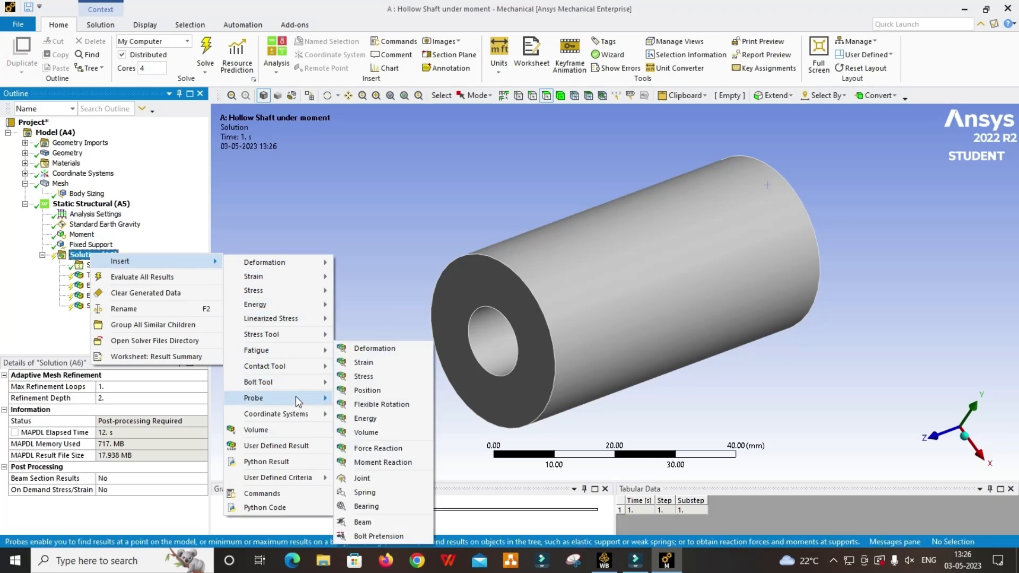
{"action": "mouse_move", "coordinate": [321, 335]}
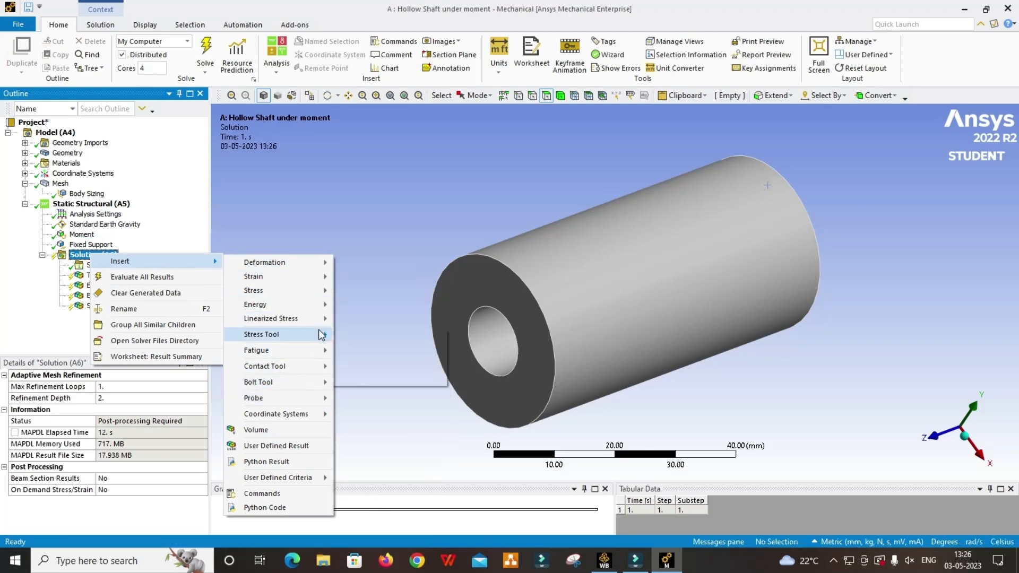
{"action": "left_click", "coordinate": [302, 431]}
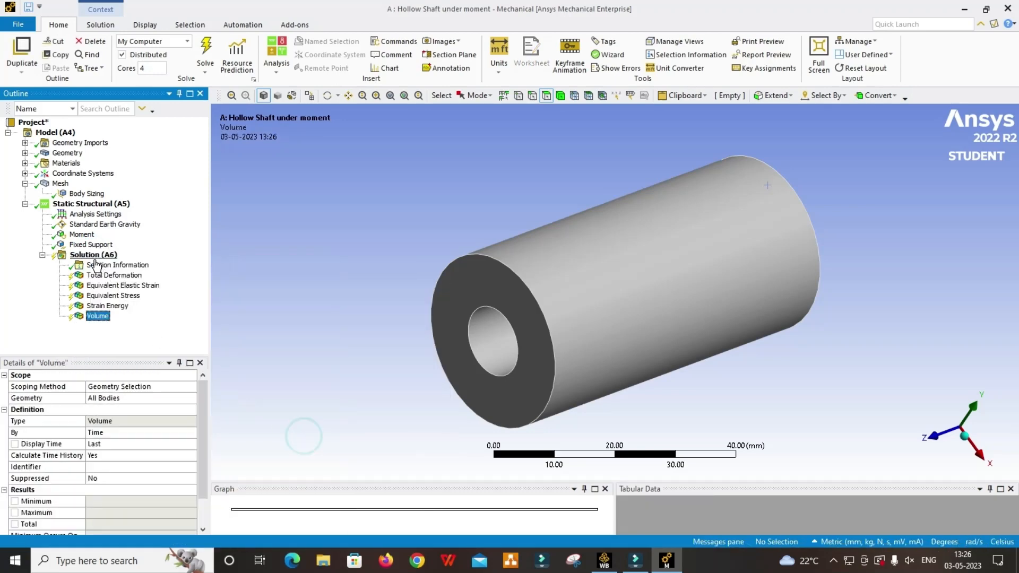
{"action": "right_click", "coordinate": [94, 256]}
{"action": "left_click", "coordinate": [127, 279]}
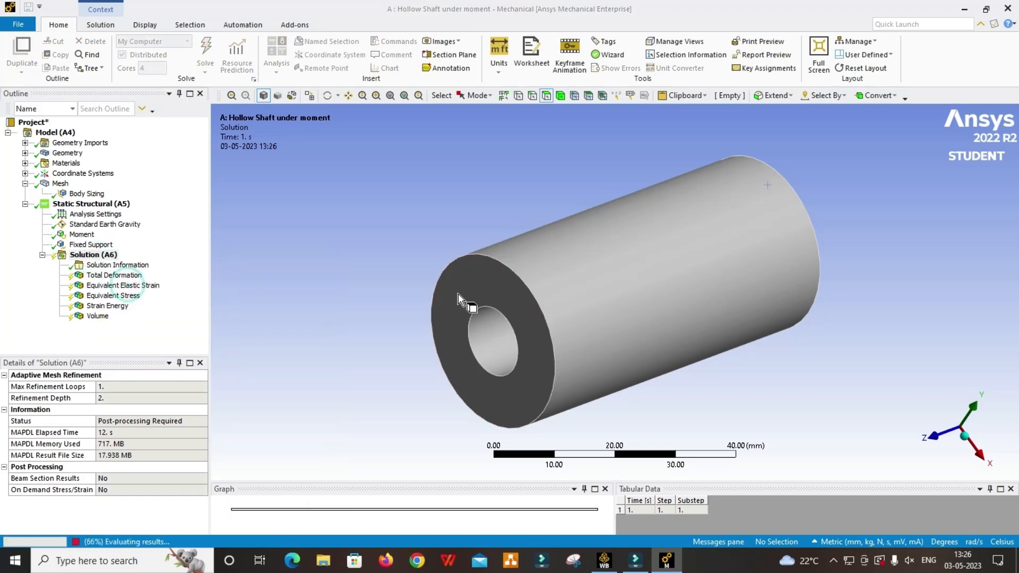
Display the Total Deformation result, play its animation and examine the shaft from the side
{"action": "left_click", "coordinate": [114, 275]}
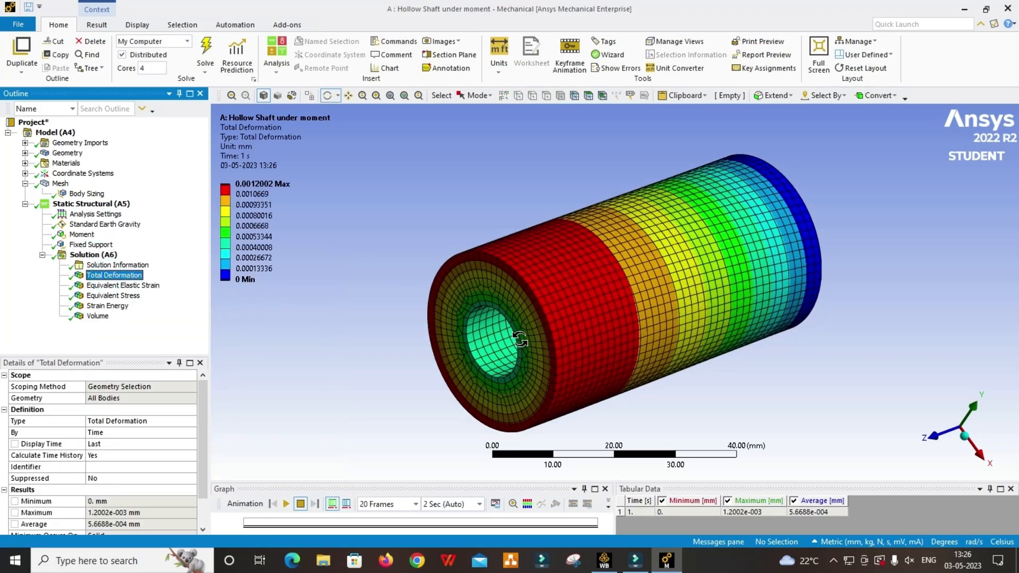
{"action": "scroll", "coordinate": [520, 340], "scroll_direction": "up", "scroll_amount": 3}
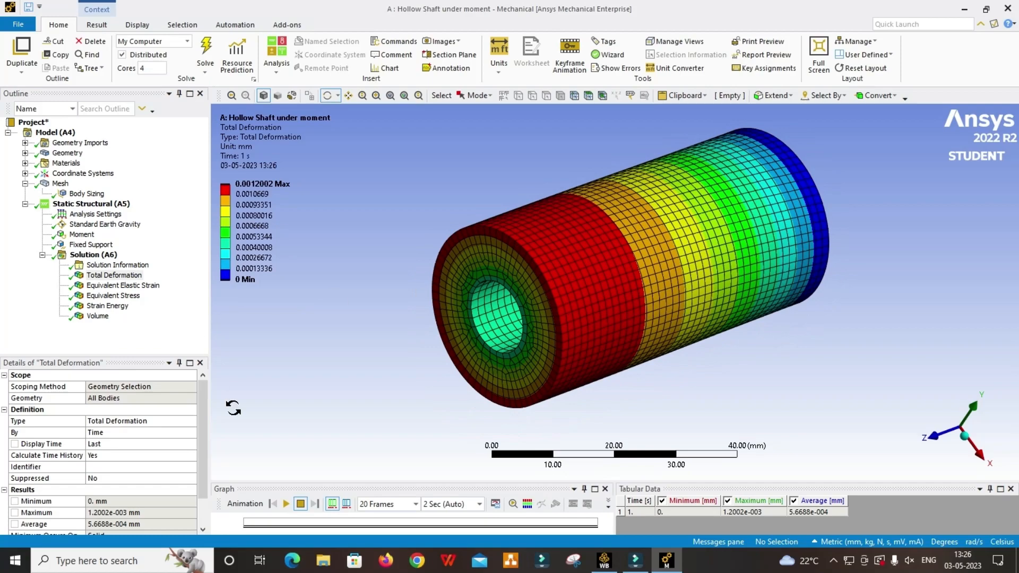
{"action": "left_click", "coordinate": [286, 504]}
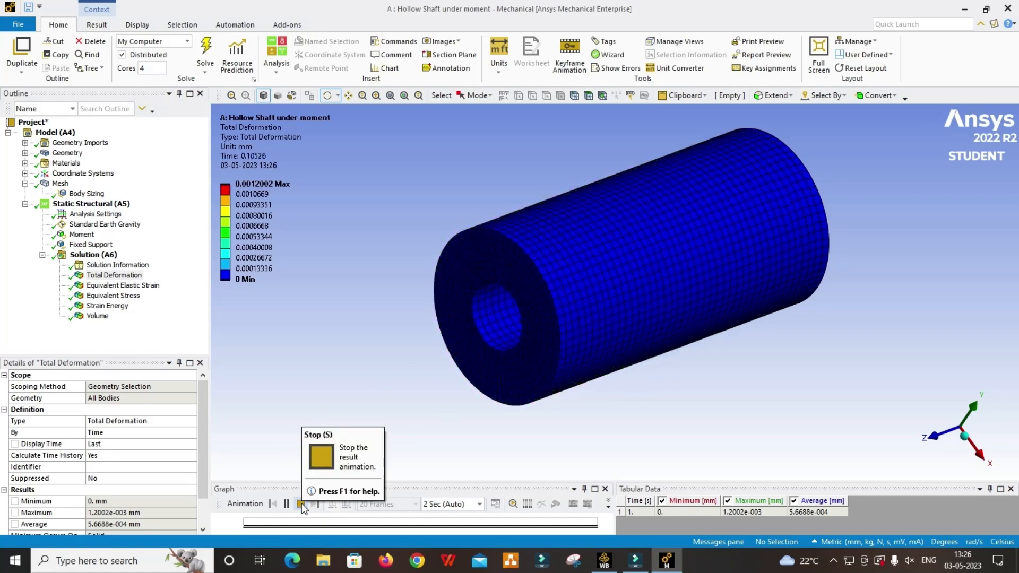
{"action": "left_click_drag", "start_coordinate": [410, 361], "coordinate": [373, 349]}
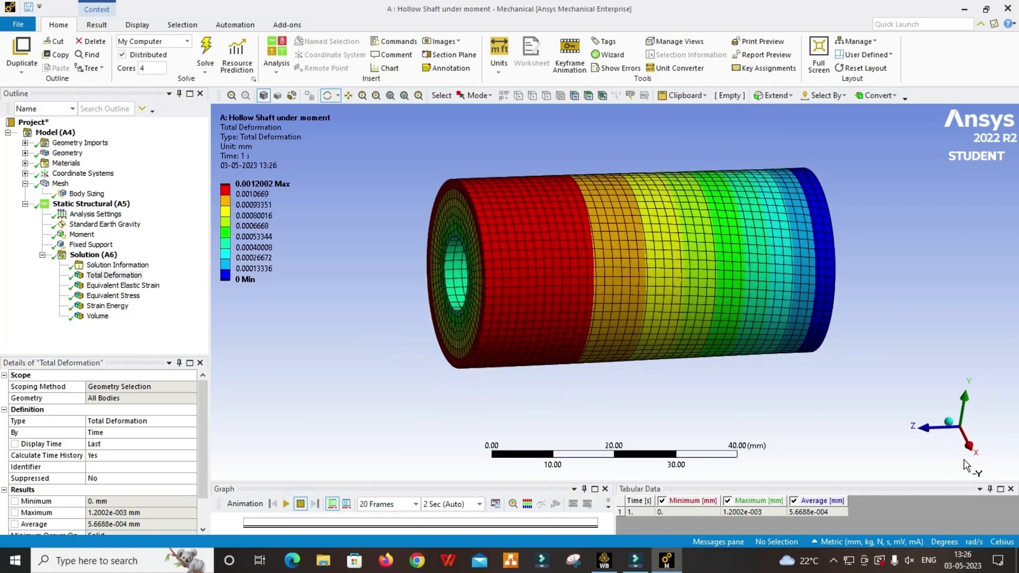
{"action": "middle_click_drag", "start_coordinate": [610, 171], "coordinate": [530, 216], "text": "ctrl"}
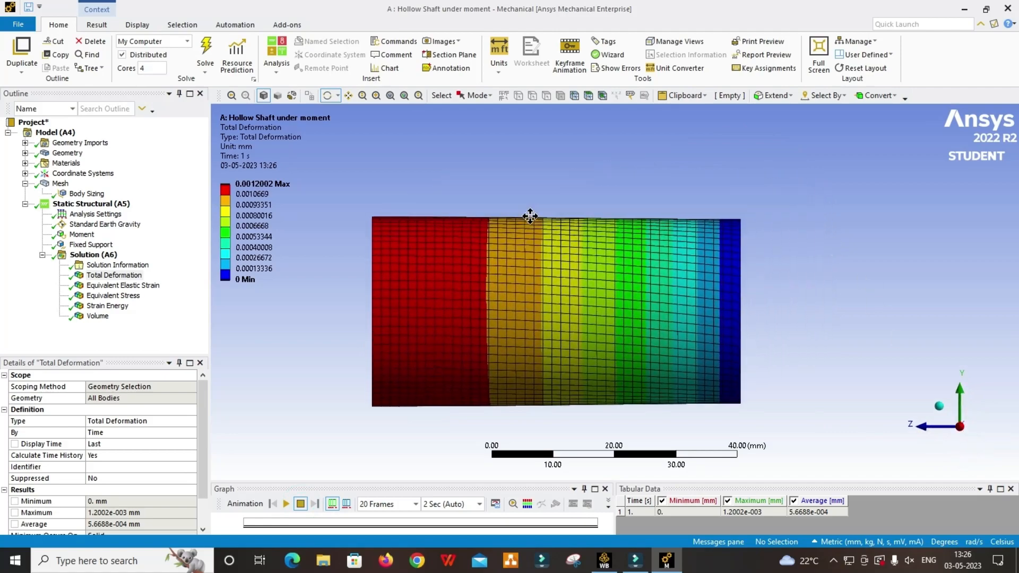
Cut the shaft lengthwise through its axis with a section plane and animate the total deformation on the cut, stopping the animation at the end
{"action": "left_click", "coordinate": [447, 57]}
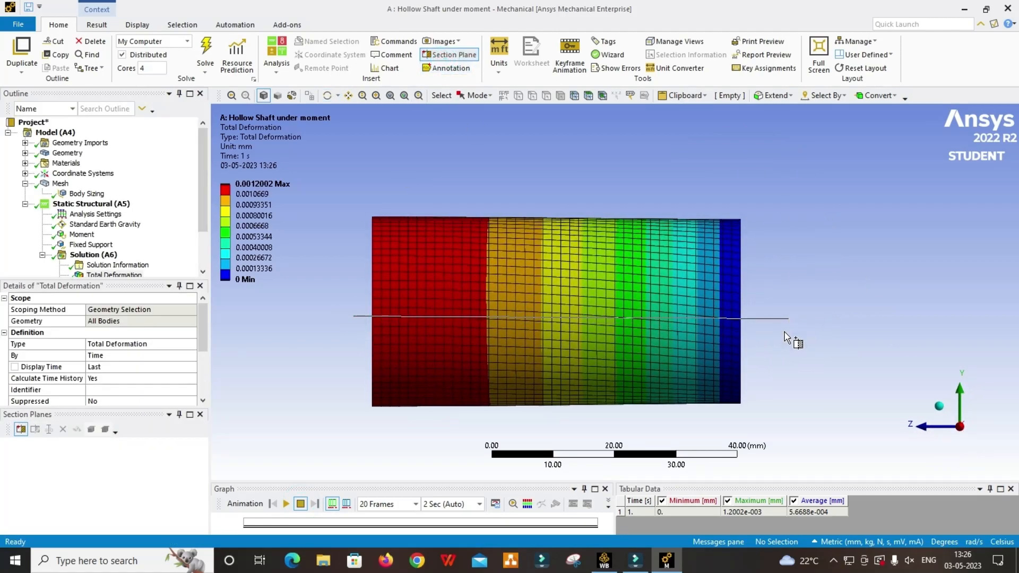
{"action": "left_click_drag", "start_coordinate": [785, 336], "coordinate": [786, 336]}
{"action": "mouse_move", "coordinate": [610, 186]}
{"action": "left_mouse_down"}
{"action": "mouse_move", "coordinate": [615, 348]}
{"action": "mouse_move", "coordinate": [590, 292]}
{"action": "mouse_move", "coordinate": [602, 374]}
{"action": "mouse_move", "coordinate": [605, 288]}
{"action": "mouse_move", "coordinate": [589, 333]}
{"action": "left_mouse_up"}
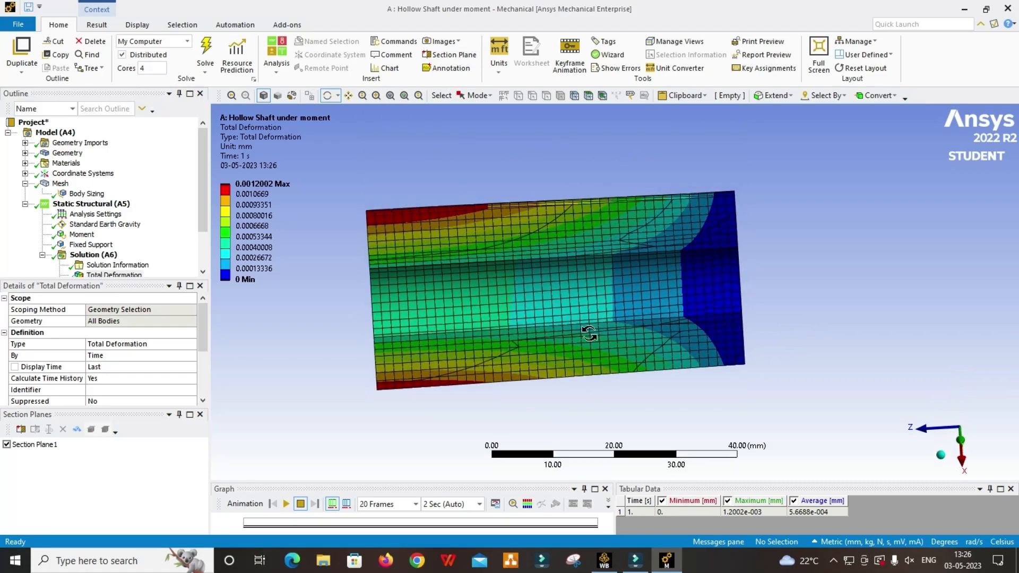
{"action": "left_click", "coordinate": [286, 504]}
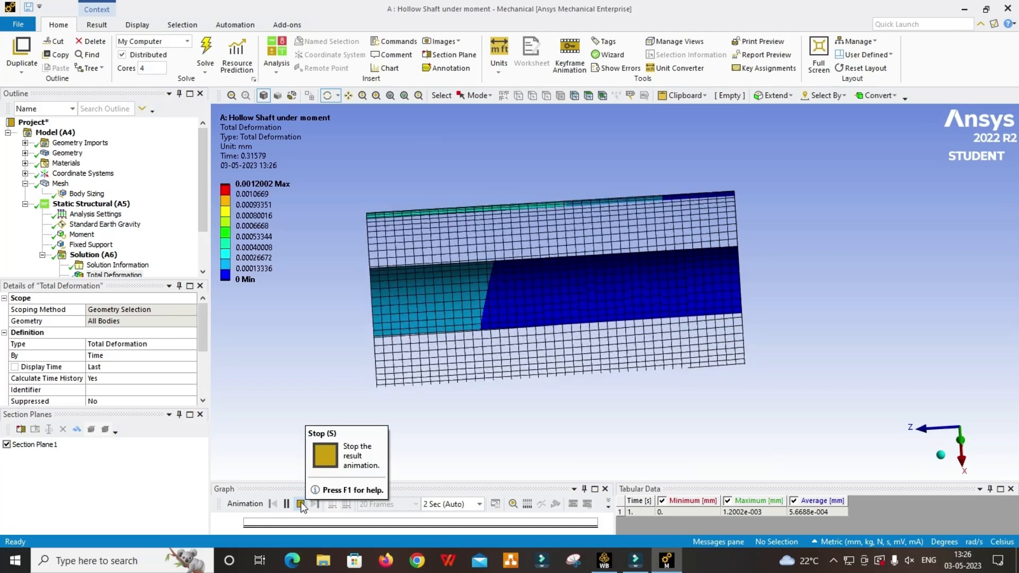
{"action": "left_click", "coordinate": [301, 505]}
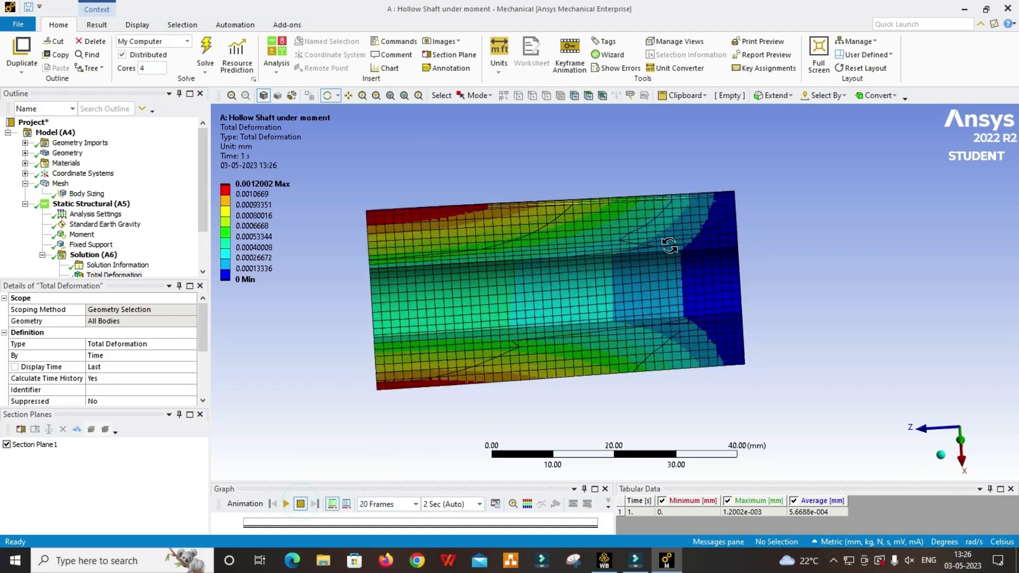
{"action": "left_click_drag", "start_coordinate": [669, 245], "coordinate": [693, 233]}
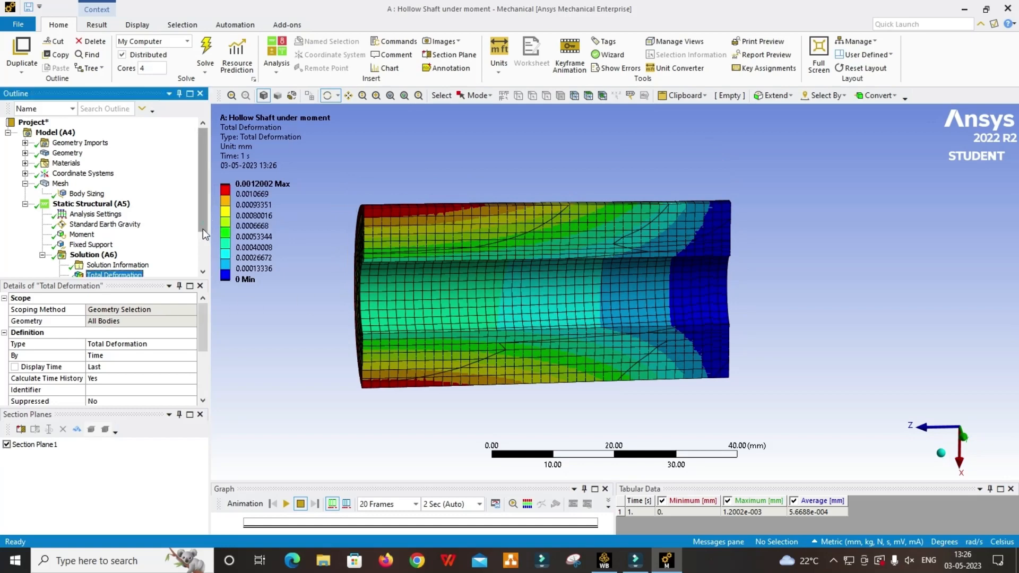
Review the equivalent elastic strain, equivalent stress, strain energy and volume results on the sectioned shaft
{"action": "scroll", "coordinate": [203, 228], "scroll_direction": "down", "scroll_amount": 2}
{"action": "left_click", "coordinate": [141, 246]}
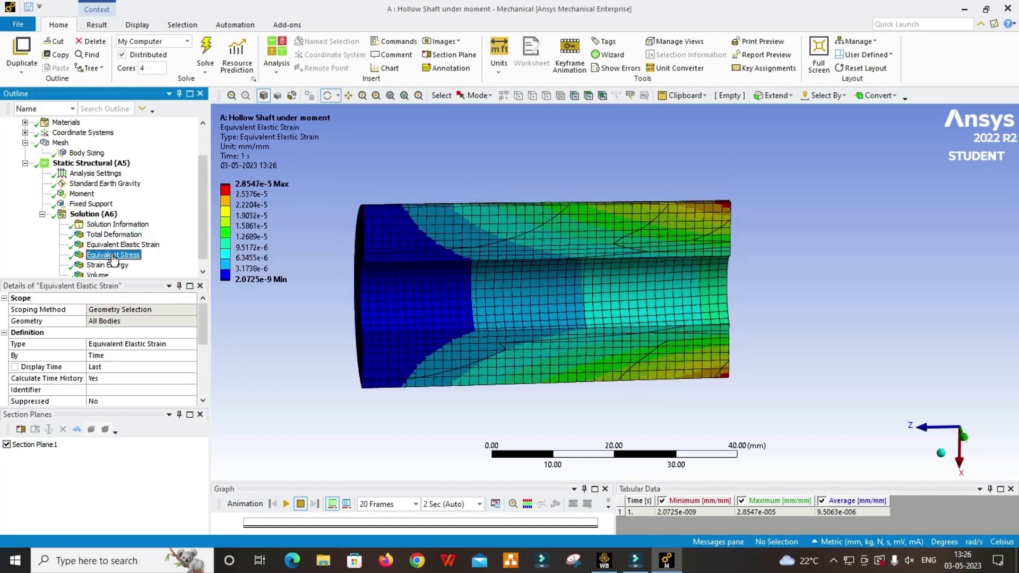
{"action": "left_click", "coordinate": [109, 266]}
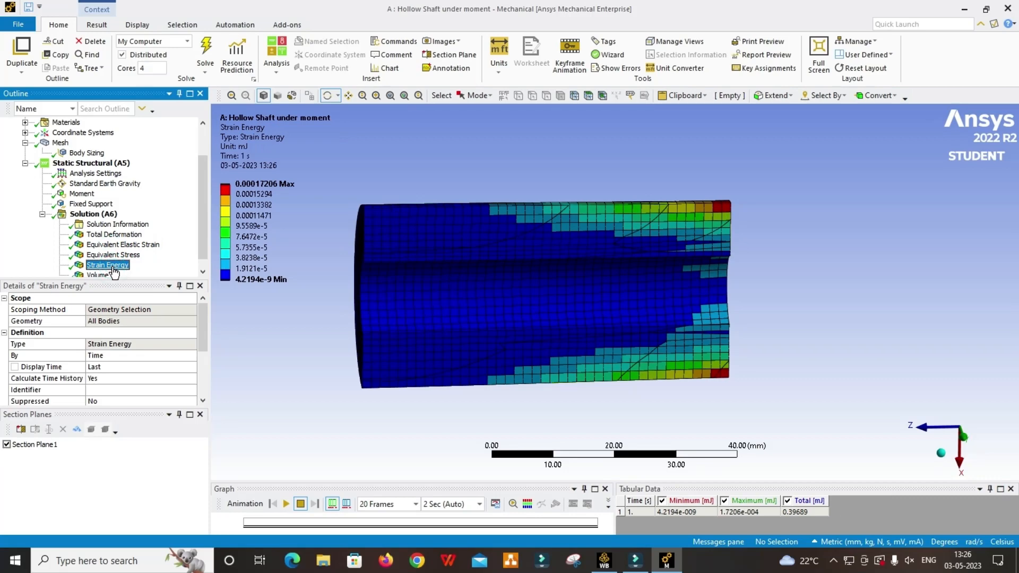
{"action": "scroll", "coordinate": [127, 268], "scroll_direction": "down", "scroll_amount": 1}
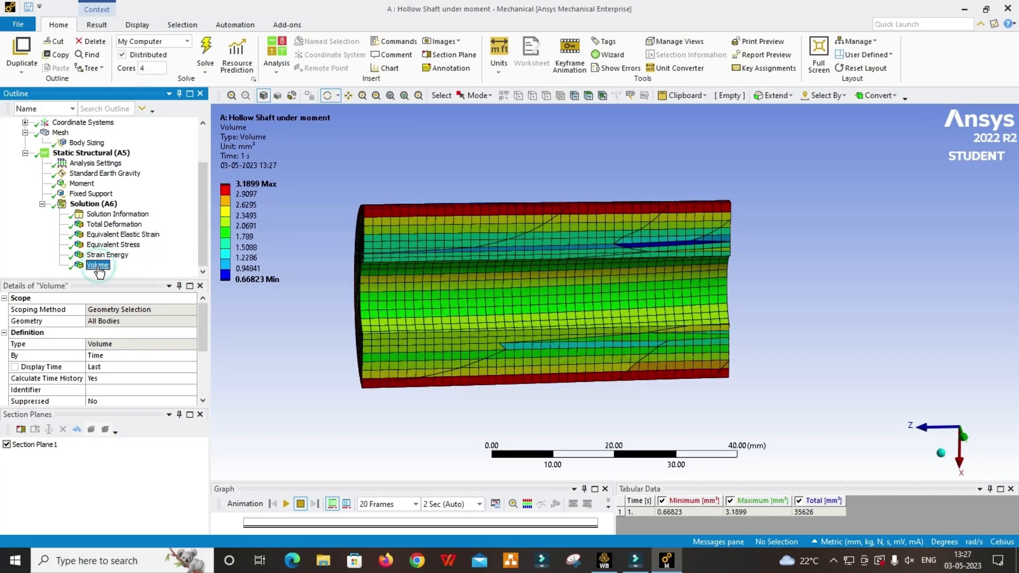
Turn off the lengthwise section plane and close the section plane controls to show the whole shaft
{"action": "left_click", "coordinate": [6, 444]}
{"action": "left_click", "coordinate": [200, 415]}
{"action": "left_click_drag", "start_coordinate": [335, 326], "coordinate": [431, 347]}
{"action": "middle_click_drag", "start_coordinate": [430, 347], "coordinate": [594, 266], "text": "ctrl"}
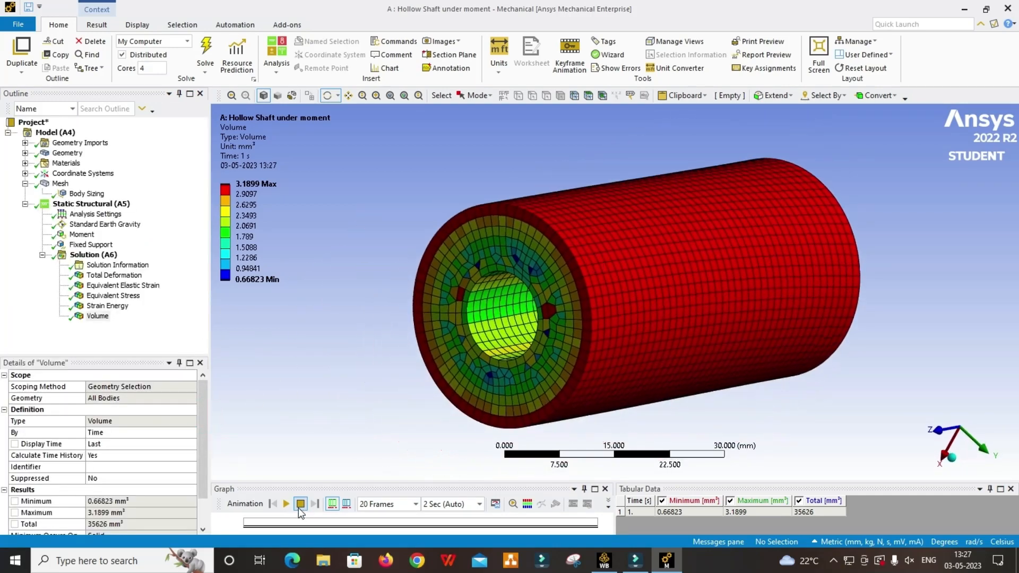
Play and stop the Volume result animation on the whole shaft and examine the contours around its hollow end
{"action": "left_click", "coordinate": [287, 505]}
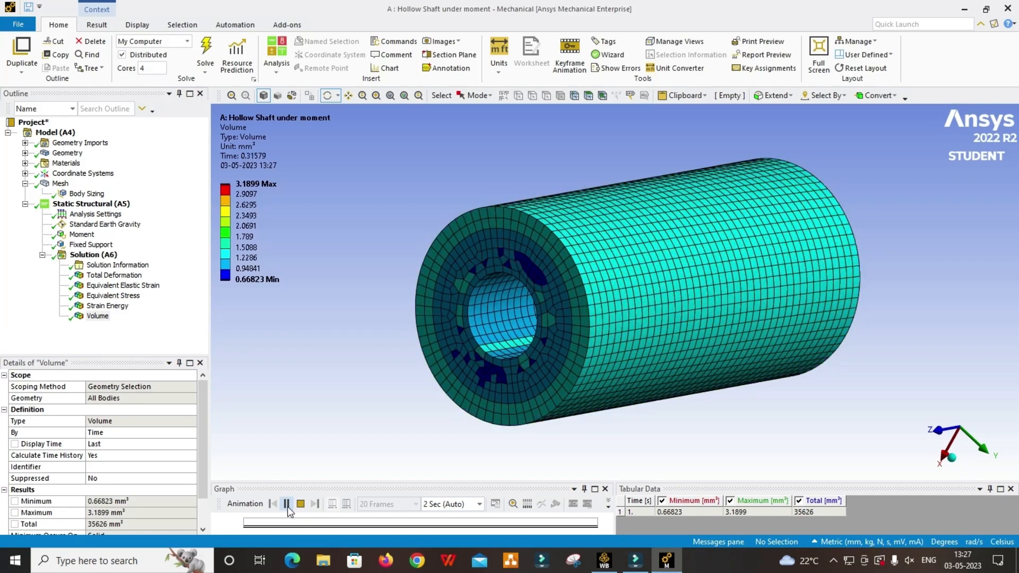
{"action": "left_click", "coordinate": [300, 504]}
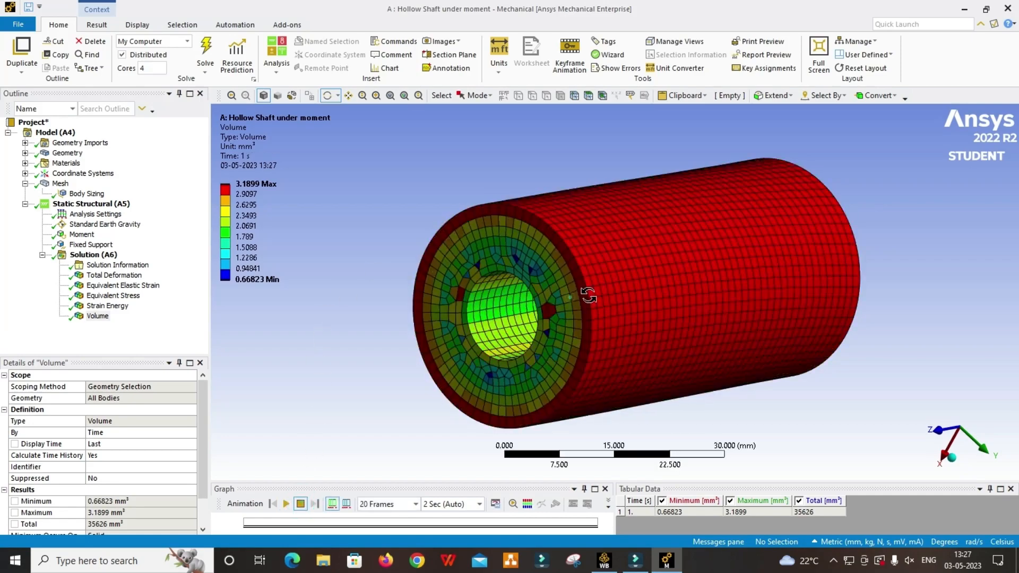
{"action": "left_click_drag", "start_coordinate": [588, 295], "coordinate": [538, 289]}
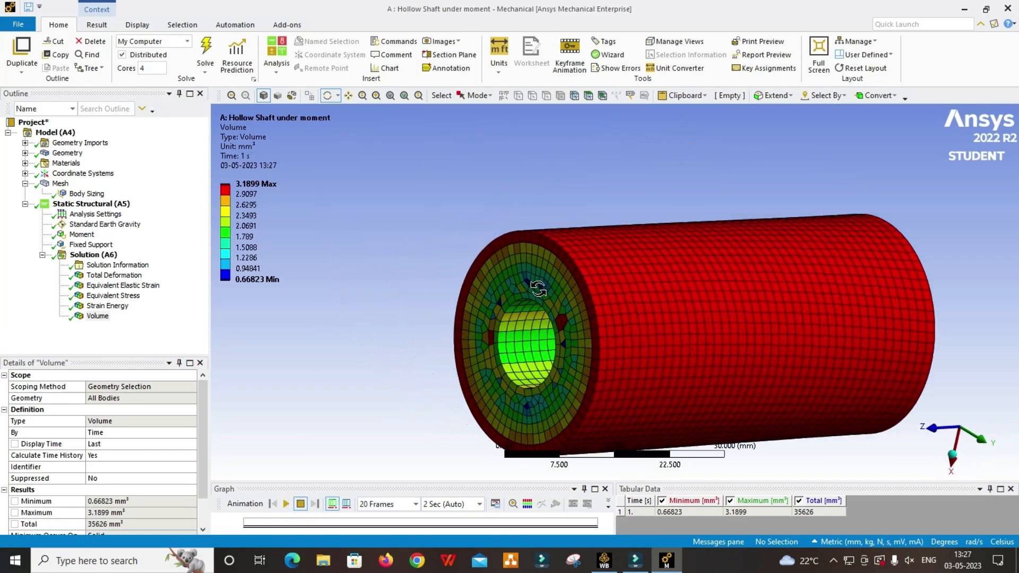
{"action": "left_click_drag", "start_coordinate": [623, 341], "coordinate": [524, 292]}
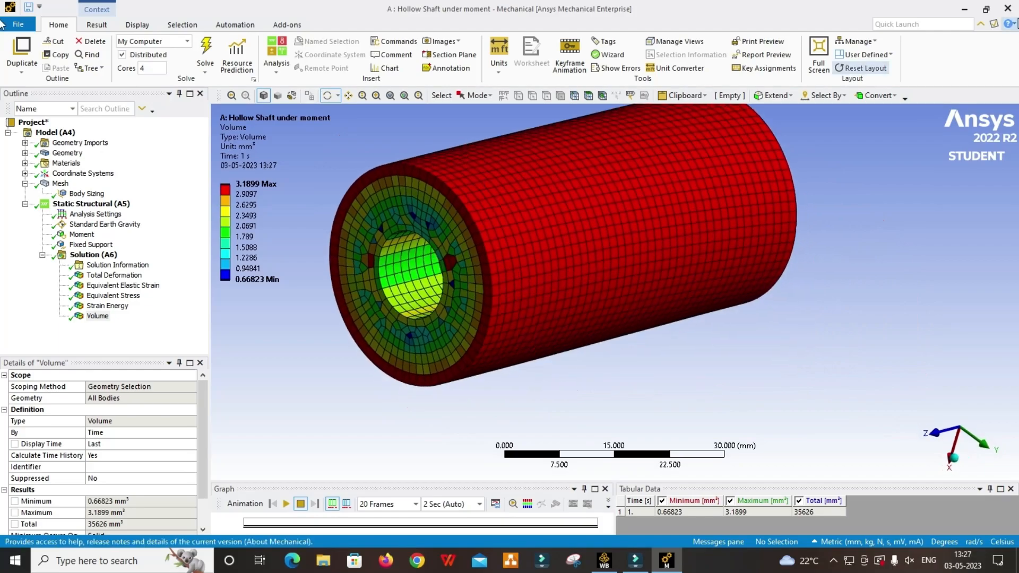